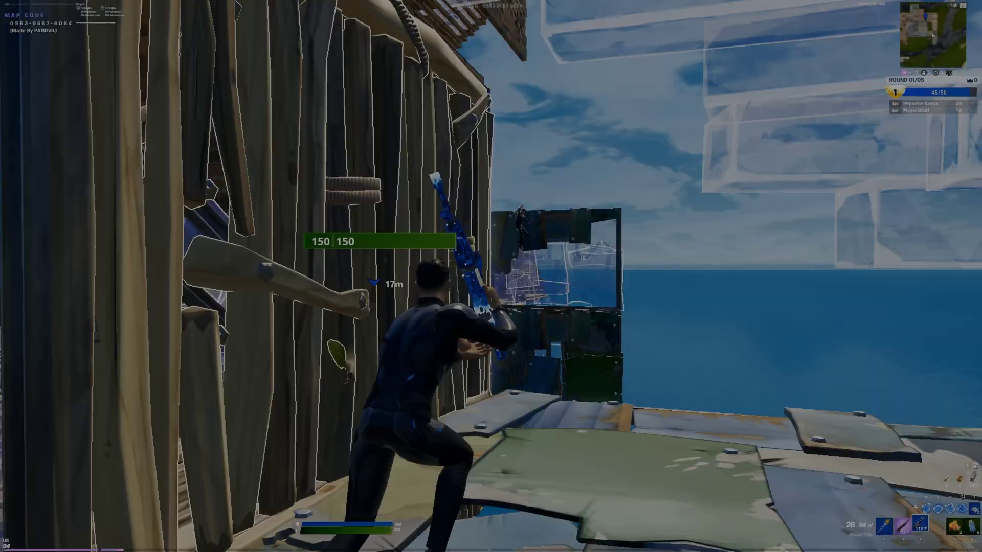
key(g)
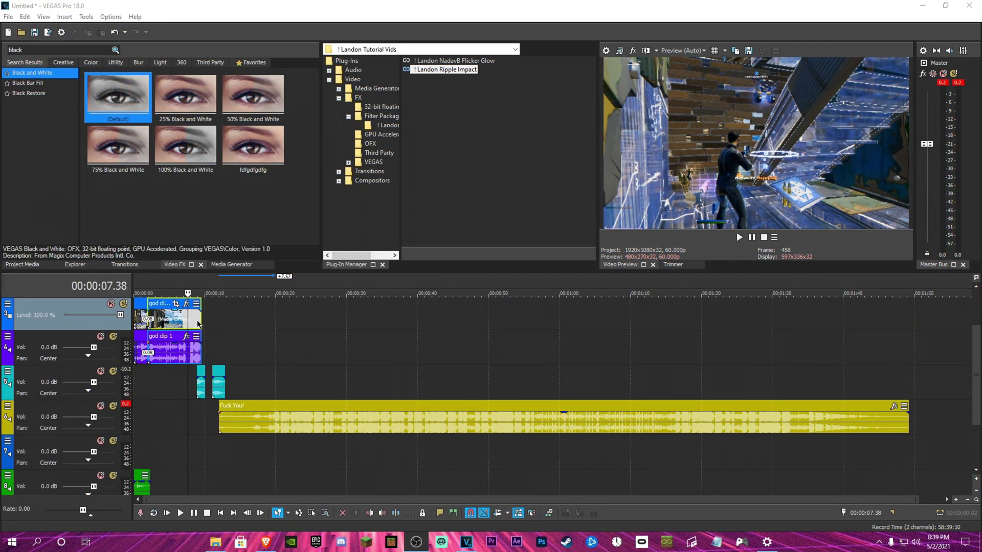
- Examine the second gameplay clip frame by frame around 00:00:07 to 00:00:08 on the timeline
click(192, 326)
scroll(192, 325, up, 8)
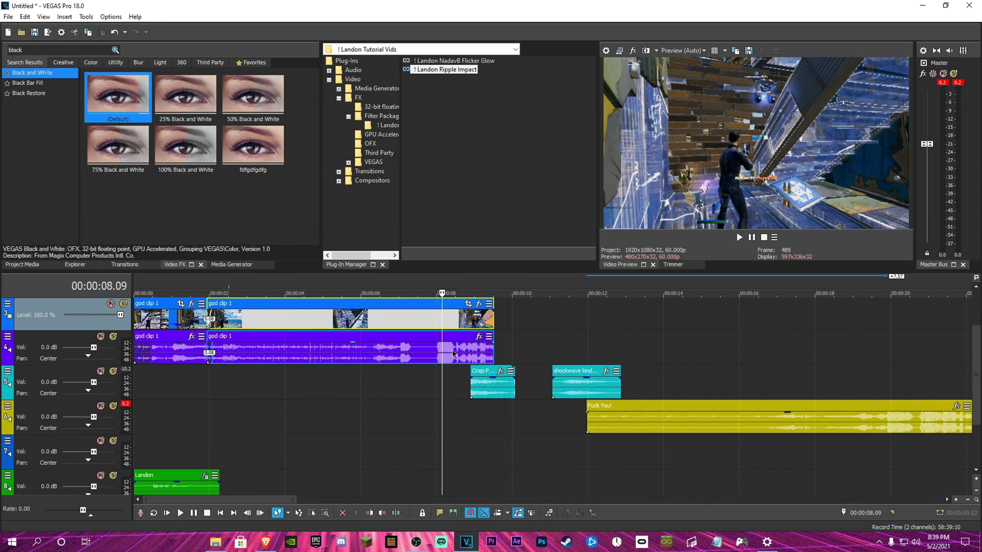
key(Left)
key(Left)
key(Left)
key(Left)
click(415, 319)
key(Right)
key(Right)
key(Right)
key(Right)
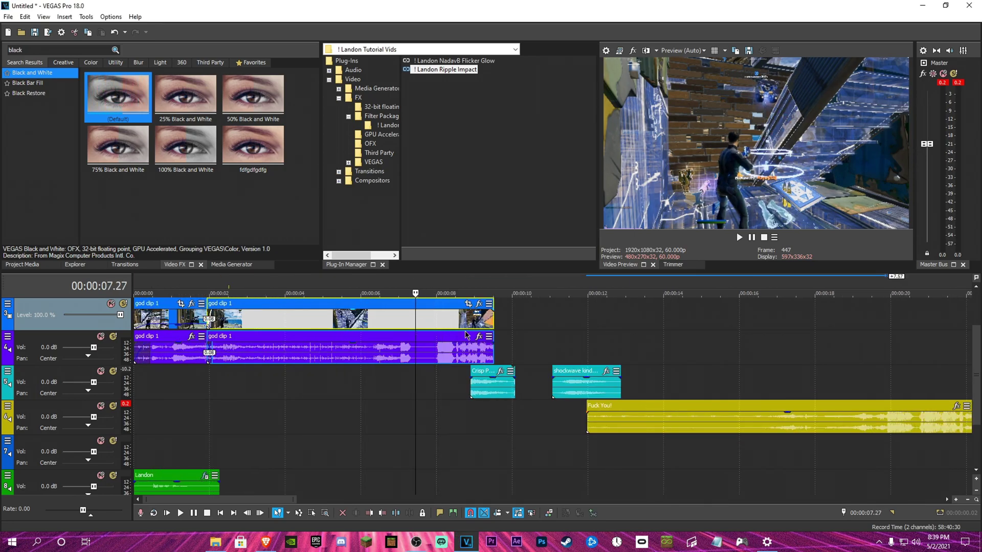
scroll(246, 382, down, 4)
scroll(247, 387, down, 2)
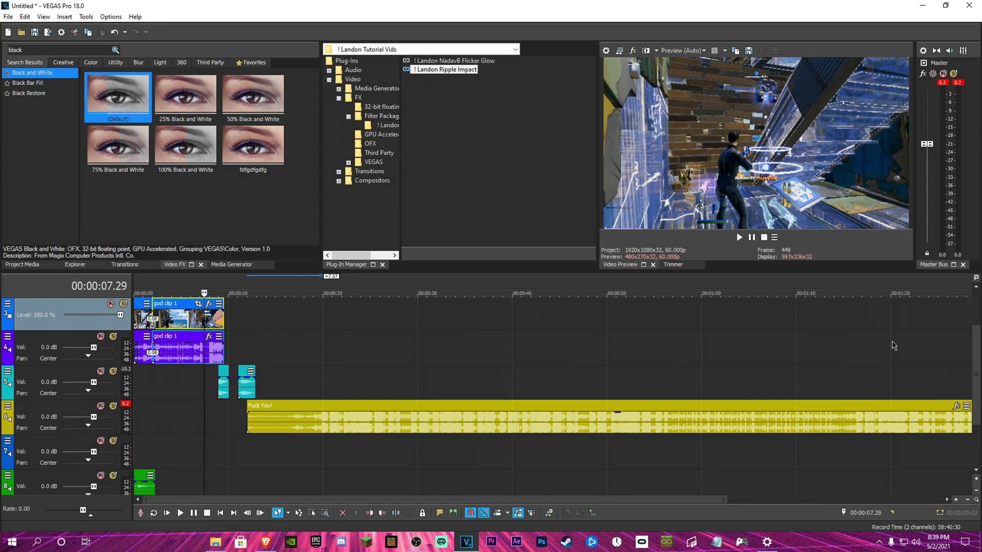
- Play the first seconds of the project from the beginning of the timeline and pause the preview
scroll(199, 393, down, 1)
click(139, 364)
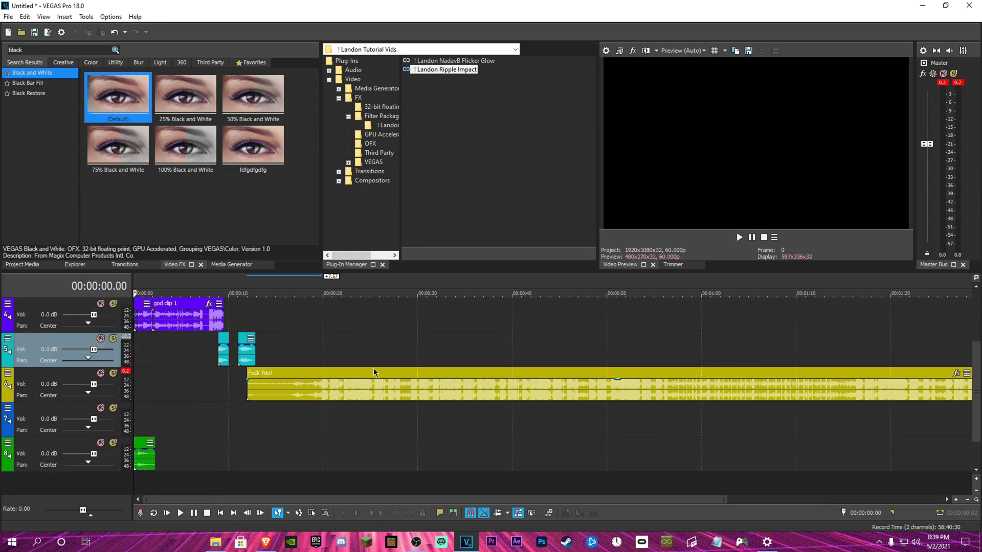
scroll(967, 364, up, 2)
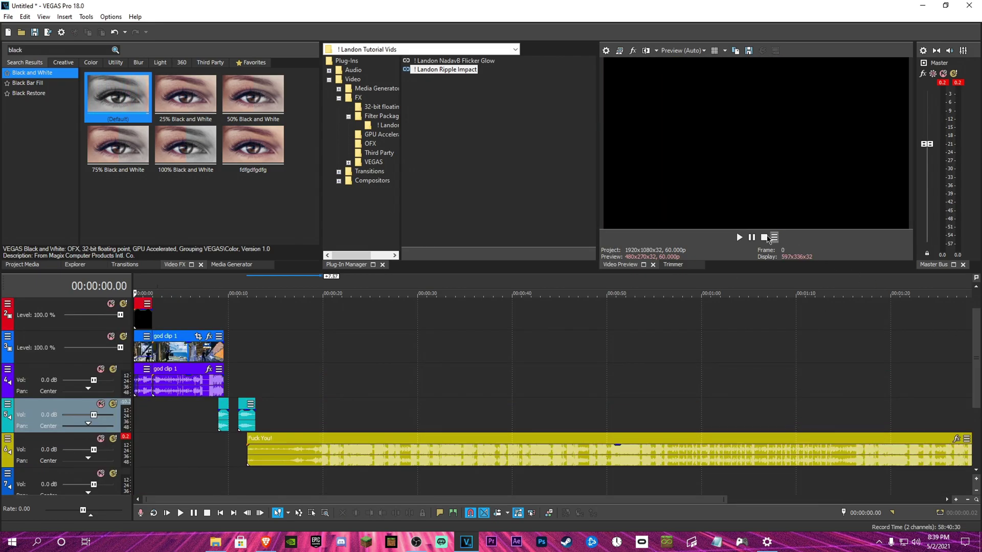
click(752, 238)
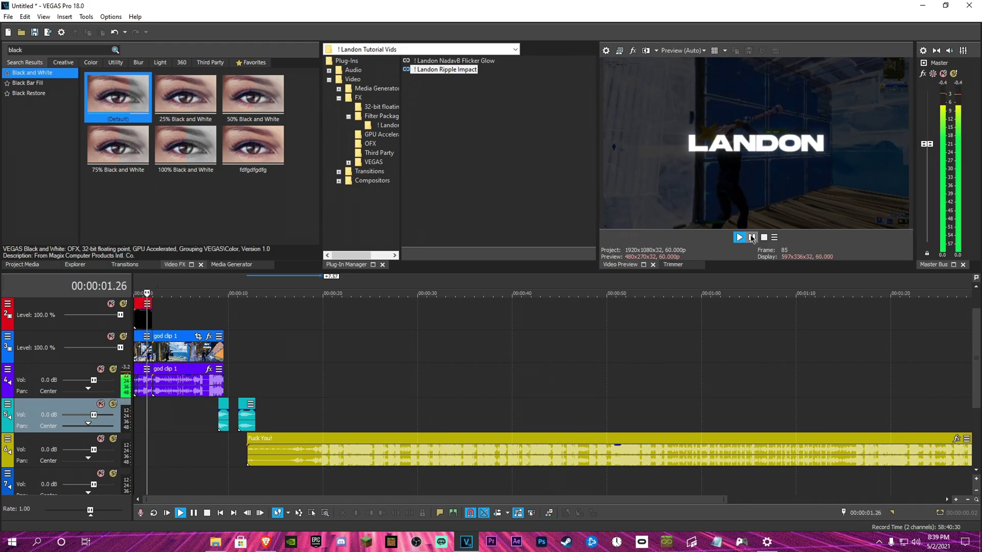
click(752, 239)
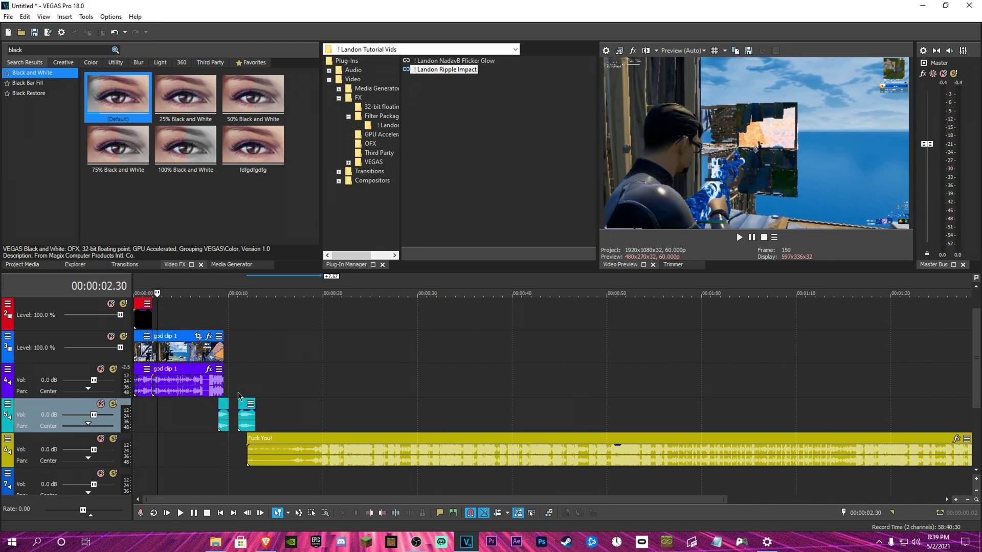
- Find the beat drop in the song, mark it at 00:00:19.54 and split the song there
click(250, 437)
scroll(284, 429, up, 2)
click(504, 439)
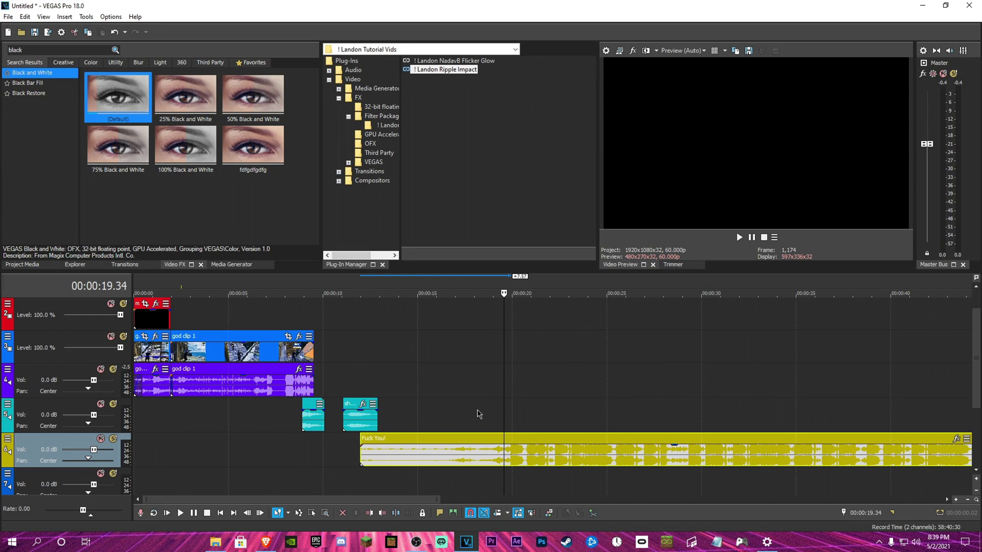
scroll(522, 429, up, 5)
click(574, 438)
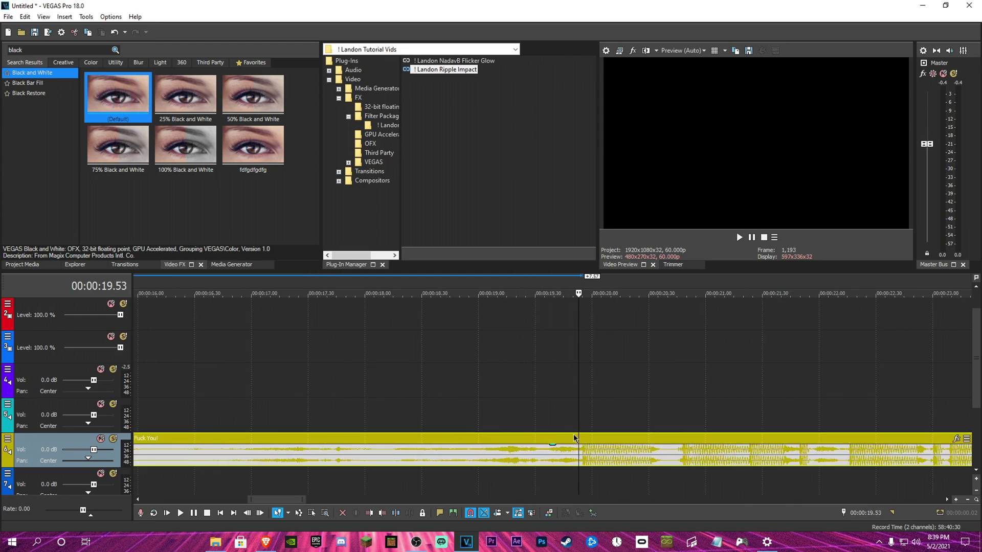
key(Right)
key(Right)
key(Left)
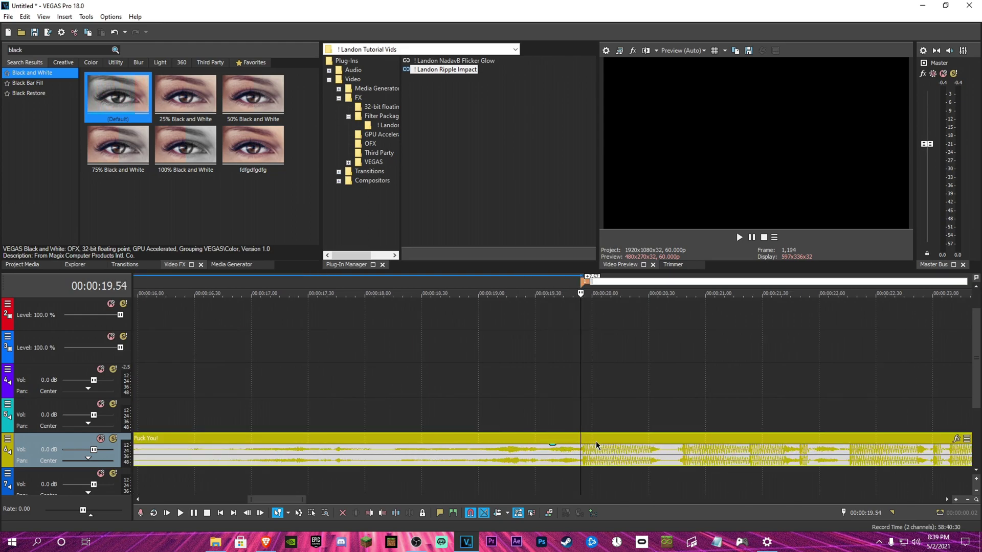
right_click(596, 440)
click(680, 229)
- Delete the part of the song before the split and remove the marker at the split position
right_click(507, 438)
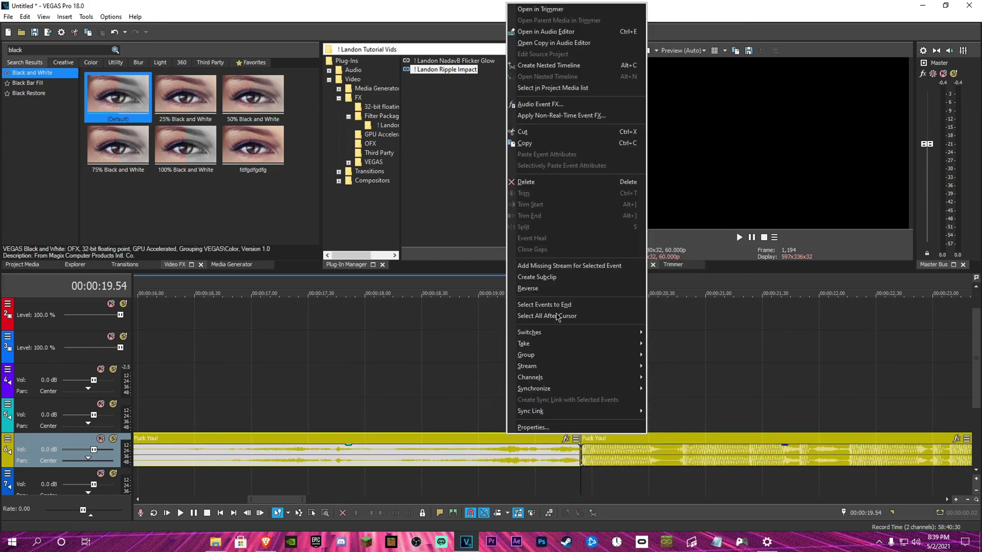
click(573, 183)
right_click(585, 280)
click(596, 314)
scroll(338, 380, down, 5)
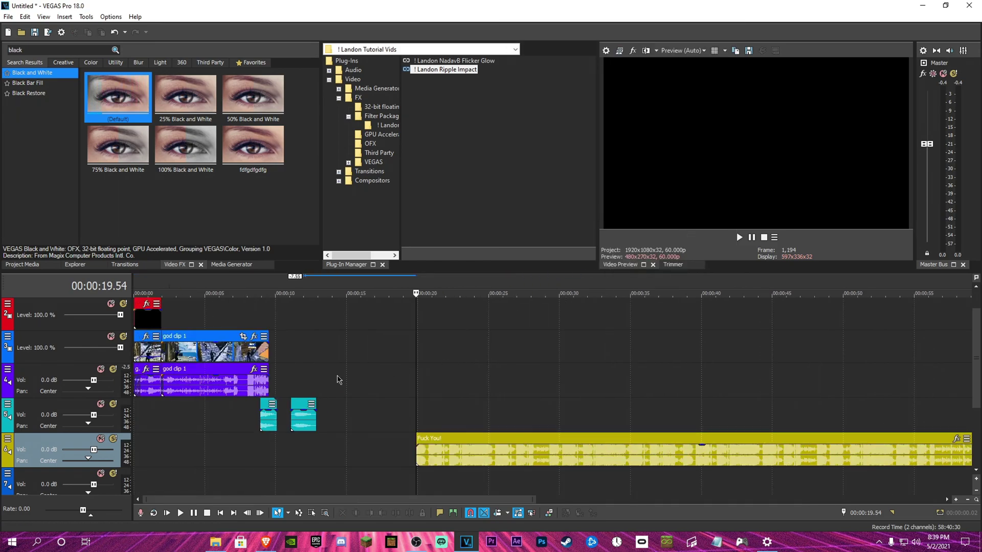
- Find the frame of the shot in the second gameplay clip and place a marker at 00:00:06.26
click(243, 354)
drag(243, 354, 227, 351)
key(Right)
key(Left)
key(Left)
key(Left)
key(Left)
key(Left)
key(Left)
key(Left)
key(Left)
key(Left)
key(Left)
key(Left)
key(Left)
key(Left)
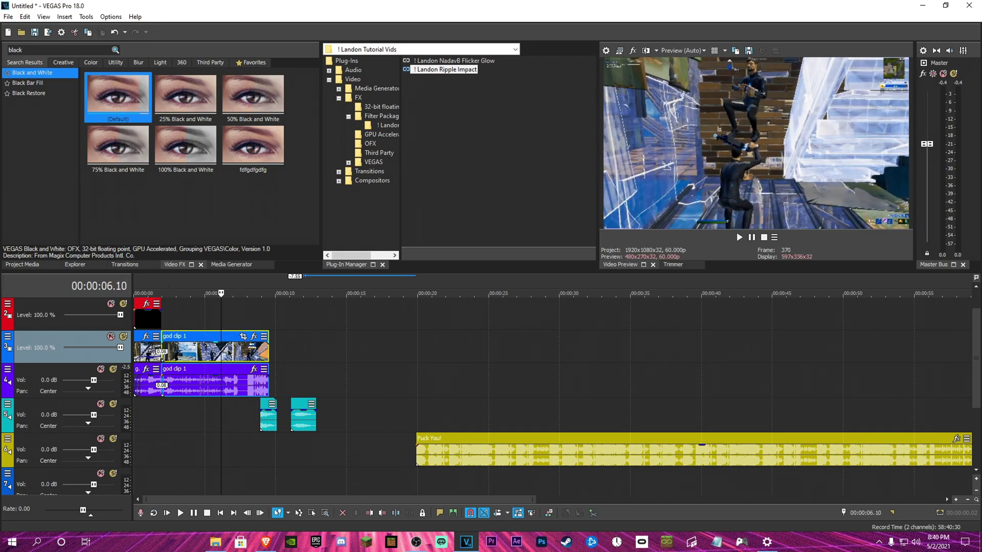
key(Right)
key(Right)
key(Right)
key(Right)
key(Right)
key(Right)
key(Right)
key(Right)
scroll(250, 354, up, 6)
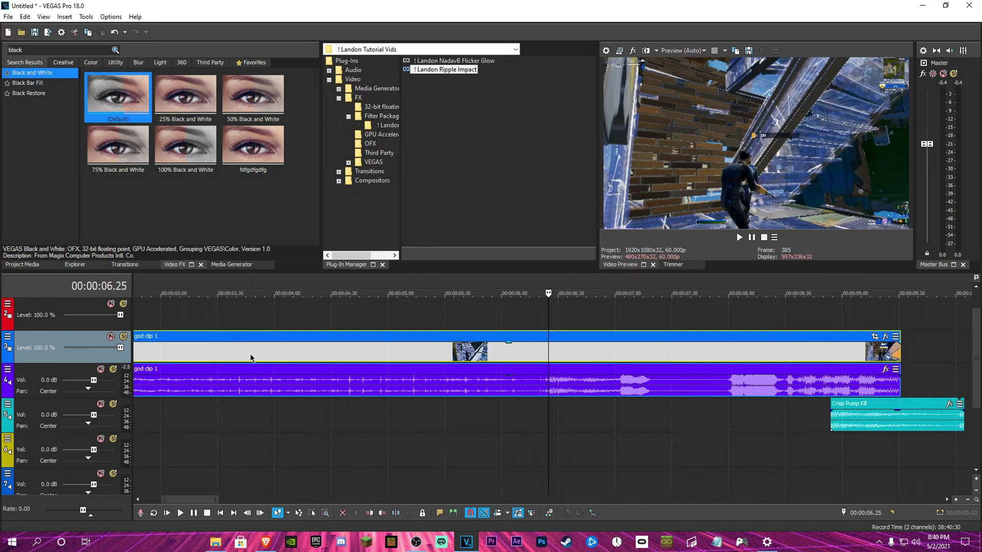
scroll(250, 354, down, 8)
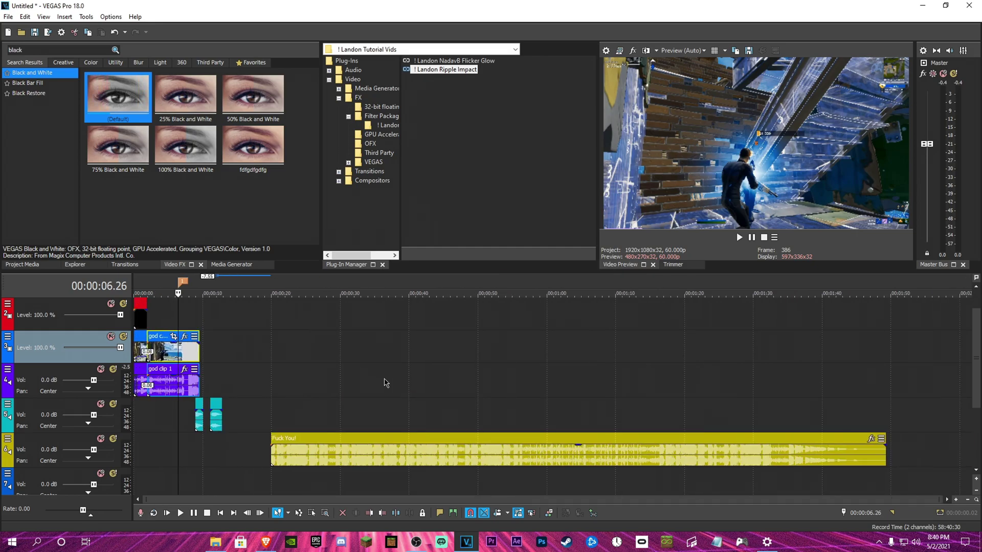
- Align the song's beat drop with the marker at 00:00:06.26 and extend the song's start back to the timeline's beginning
drag(321, 438, 142, 446)
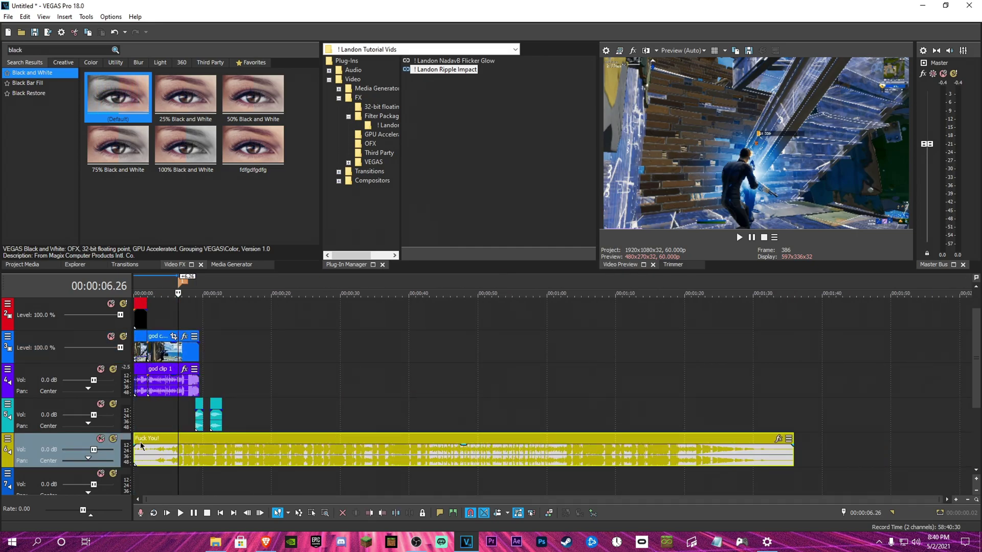
scroll(185, 362, up, 4)
click(138, 337)
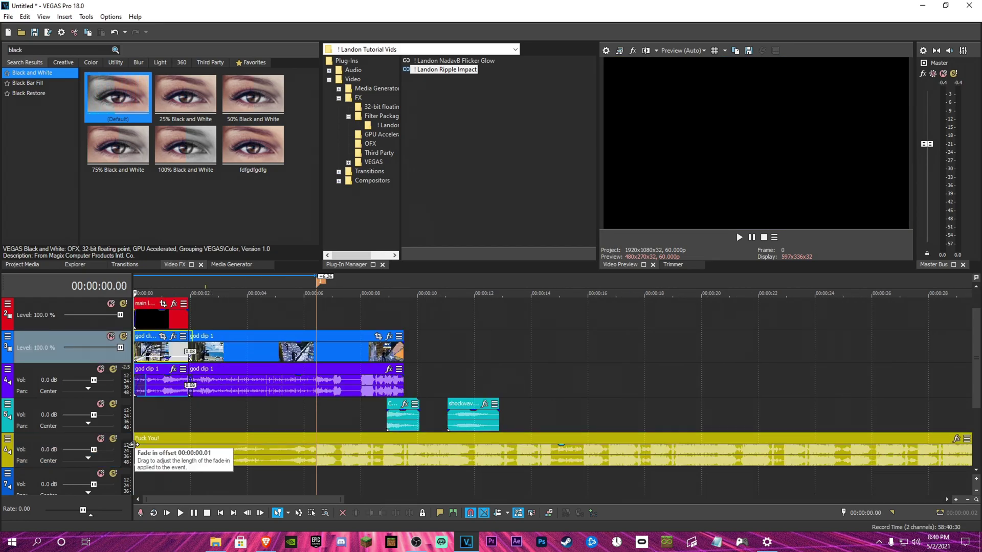
- Add short fade-ins to the start of the song and to the first gameplay clip's audio
drag(136, 446, 145, 448)
click(146, 386)
click(146, 387)
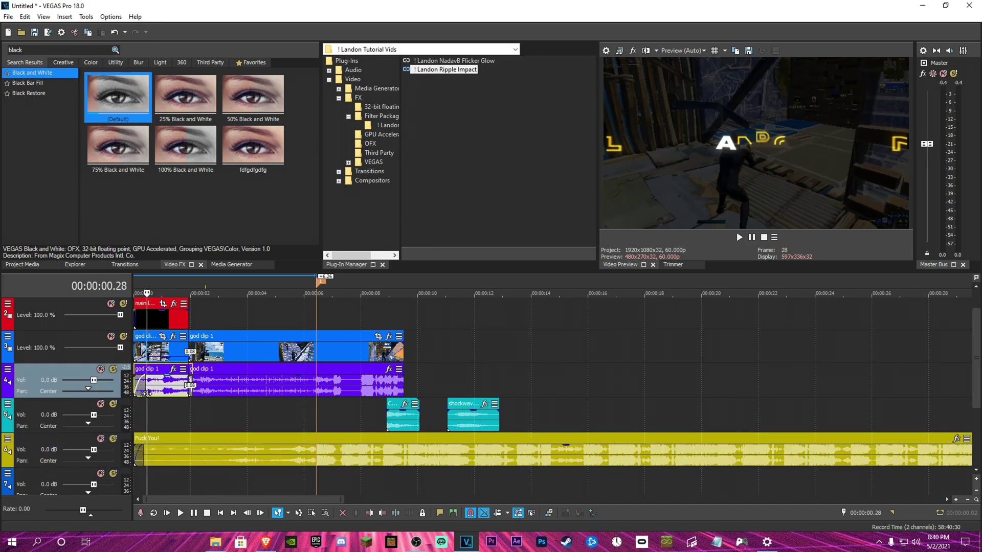
click(142, 451)
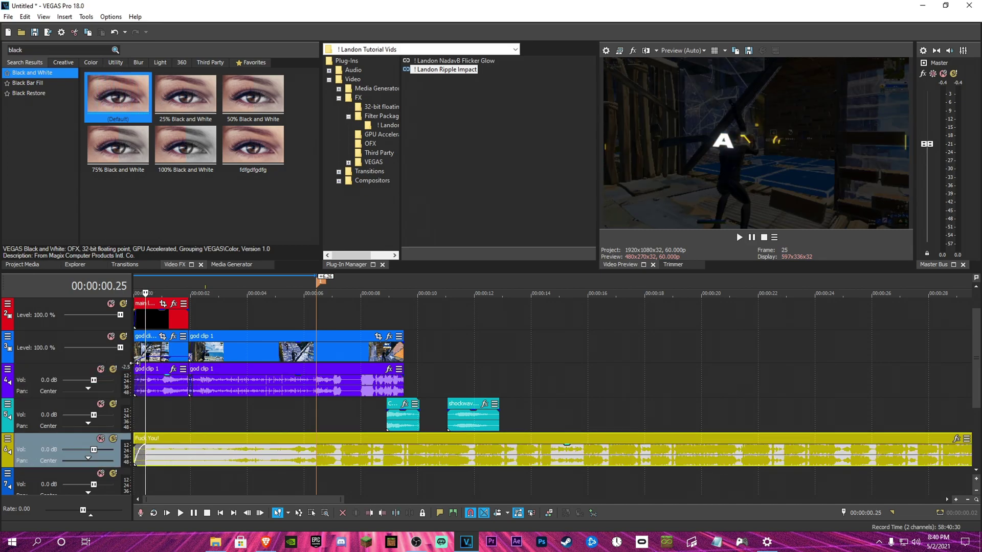
drag(135, 377, 145, 379)
key(w)
- Play the opening and lower the first gameplay clip's audio gain to -6.0 dB
click(739, 238)
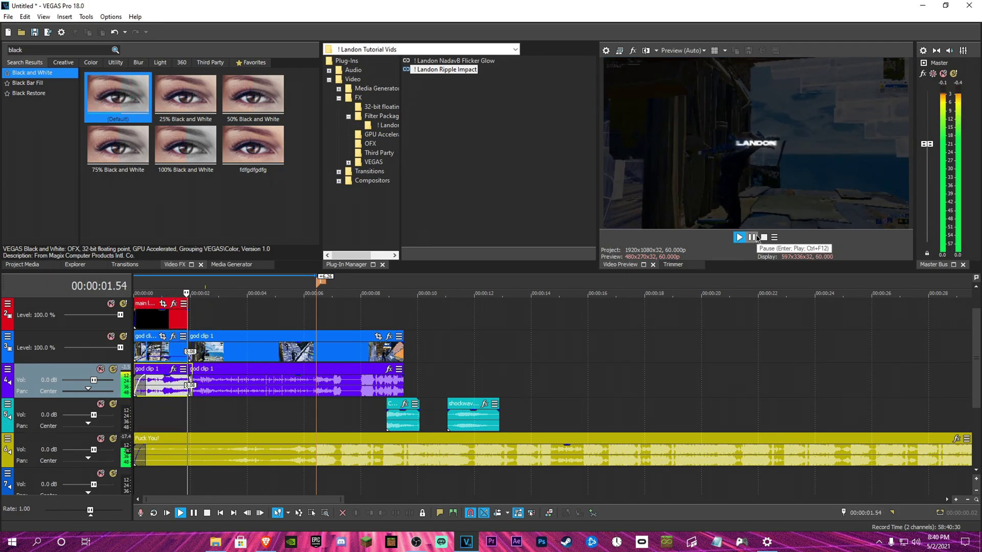
click(756, 238)
drag(167, 378, 164, 383)
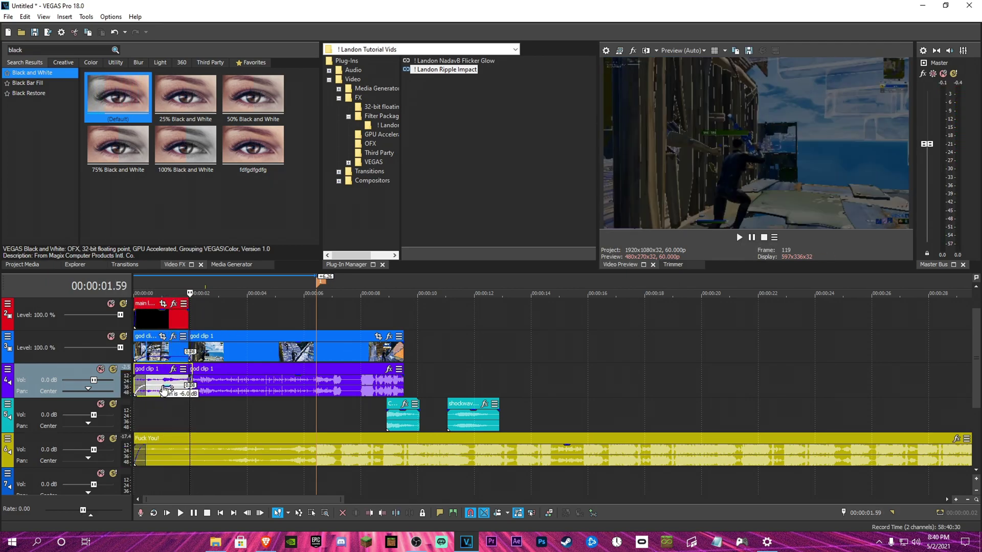
- Play the timeline from the beginning past the shot marker to check the music sync
click(135, 370)
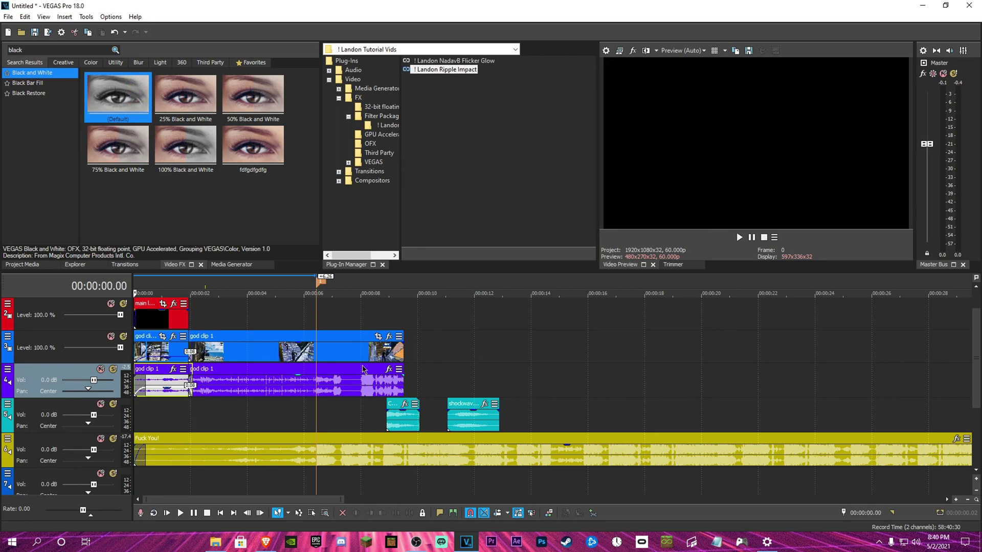
click(757, 238)
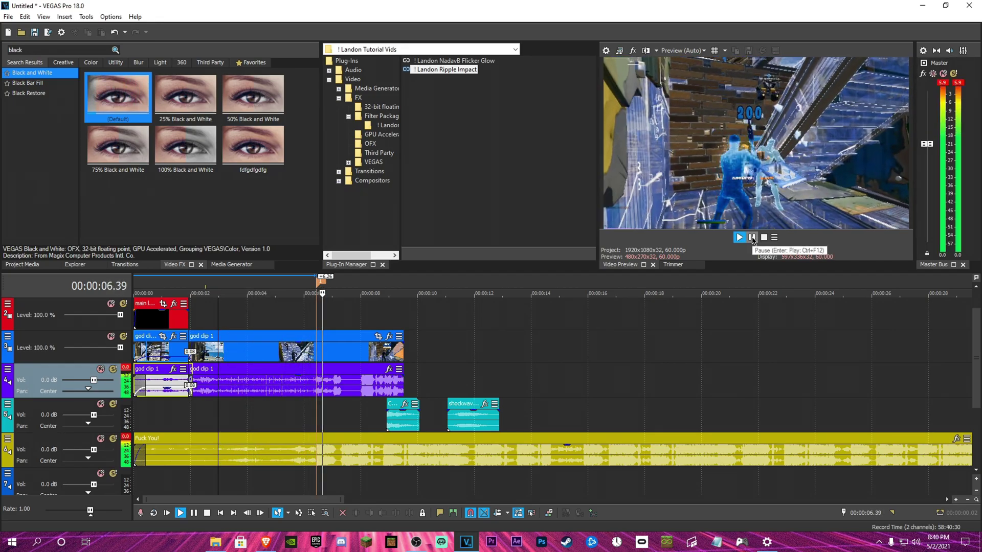
click(752, 238)
- Insert a velocity envelope on the second gameplay video clip
right_click(315, 355)
mouse_move(439, 423)
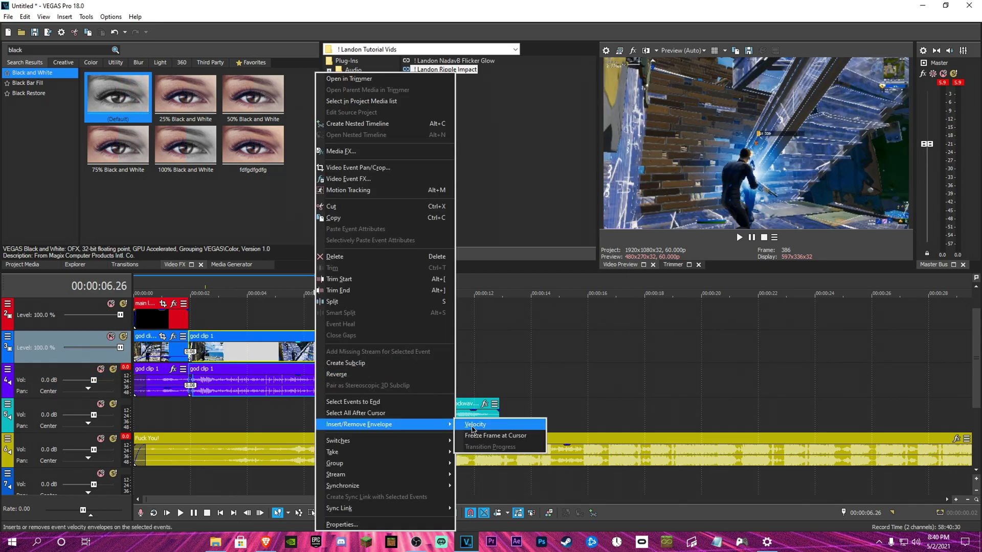
click(485, 424)
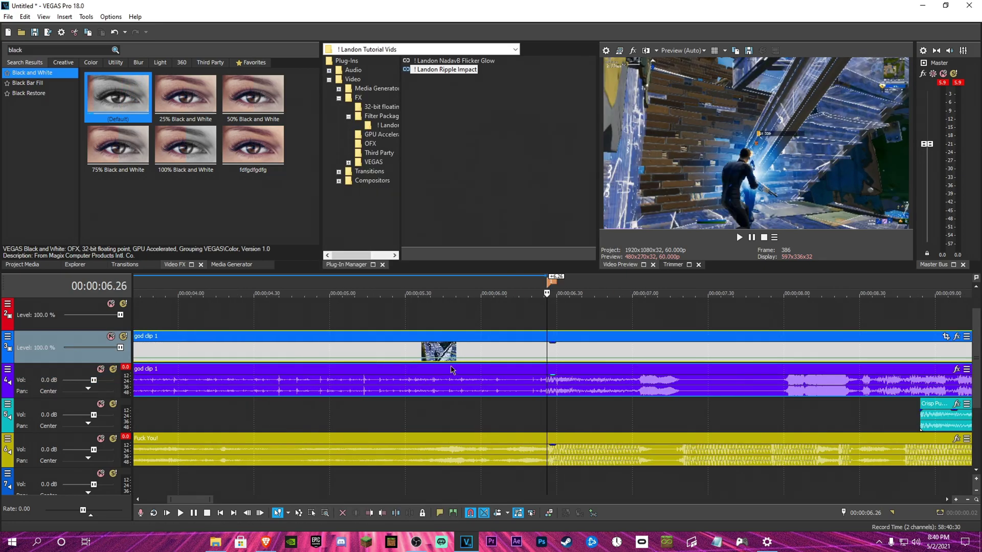
- Add velocity envelope points at 00:00:06.26 and four frames earlier at 00:00:06.22
double_click(548, 359)
key(Left)
key(Left)
key(Left)
key(Left)
double_click(525, 359)
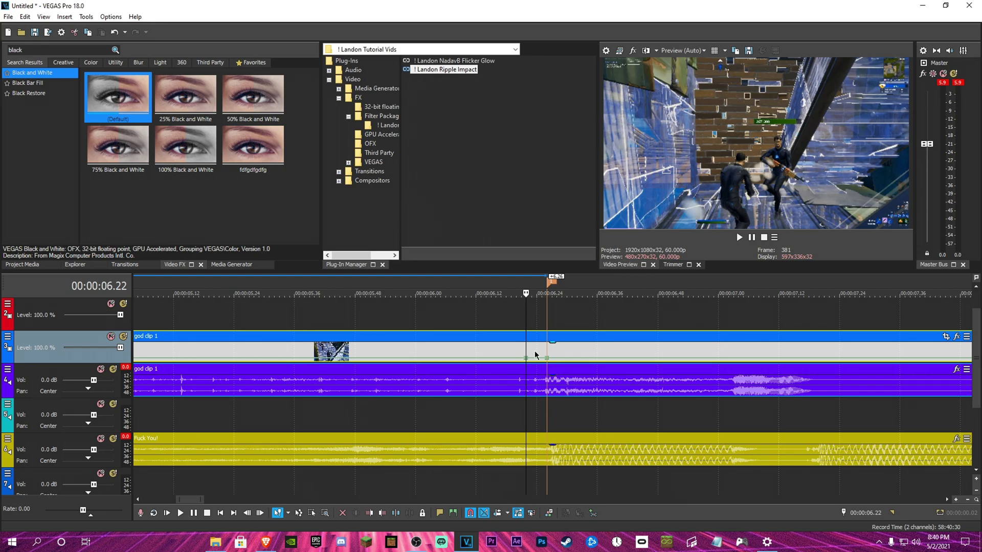
- Add a third velocity point at 00:00:06.29 and set it to 50% forward velocity
key(Right)
key(Right)
key(Right)
key(Right)
key(Right)
key(Right)
key(Right)
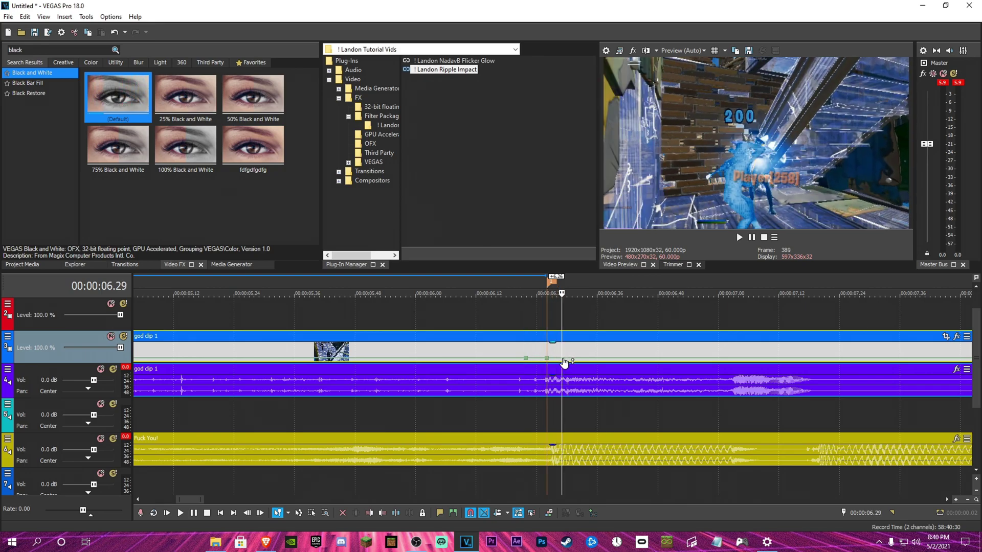
double_click(562, 359)
right_click(562, 359)
click(627, 161)
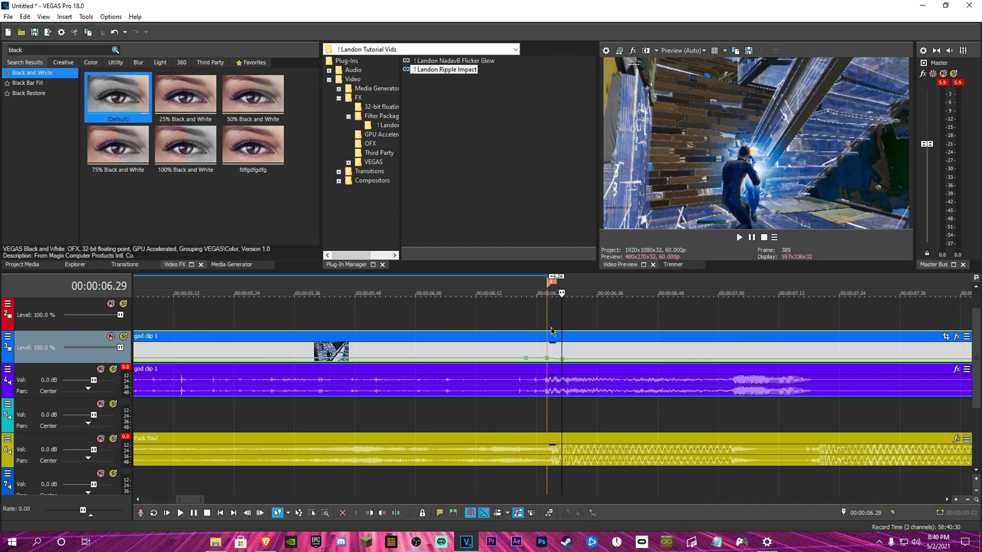
- Set the middle velocity point at the marker to 200% forward velocity and play back the speed change
right_click(545, 365)
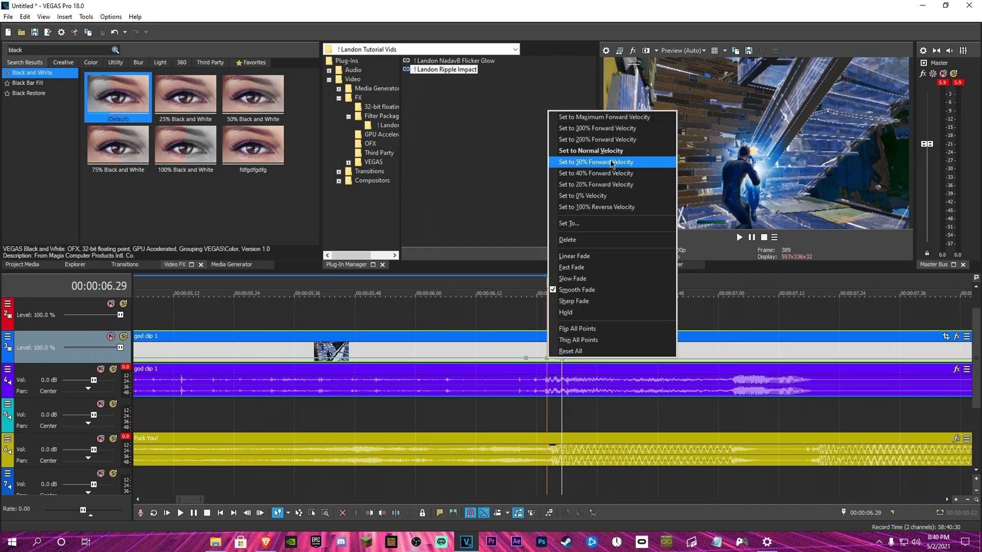
click(589, 140)
click(532, 325)
key(Right)
key(Right)
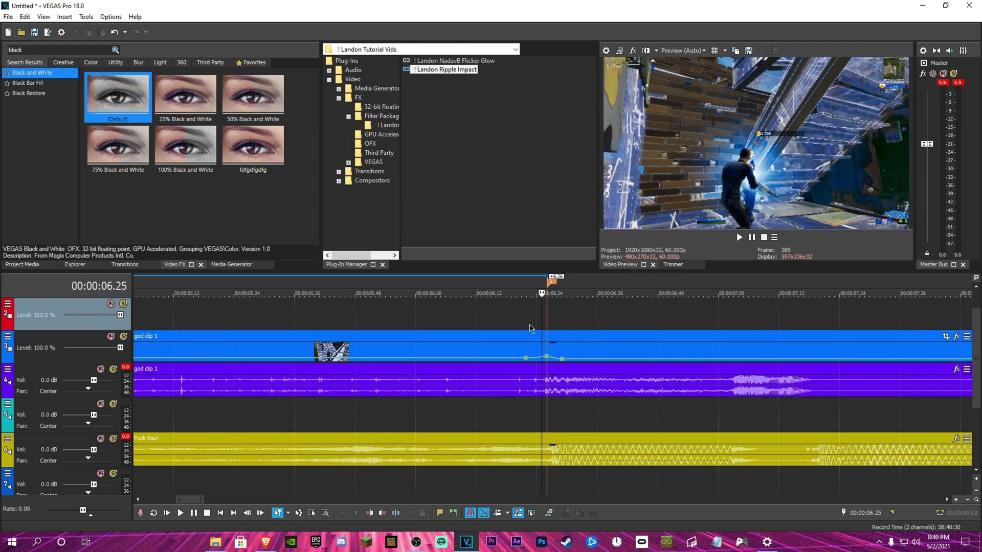
click(515, 322)
click(740, 237)
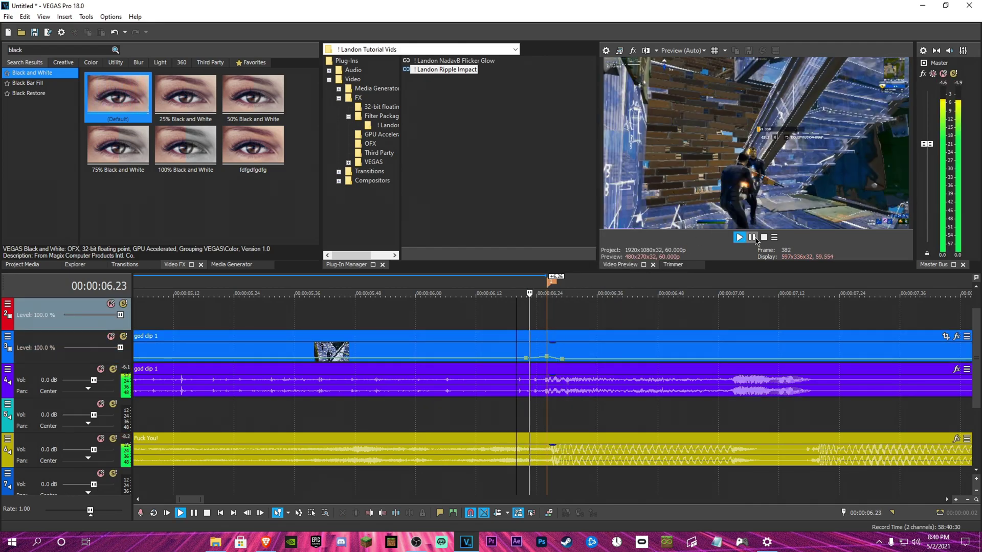
scroll(551, 336, down, 4)
click(500, 343)
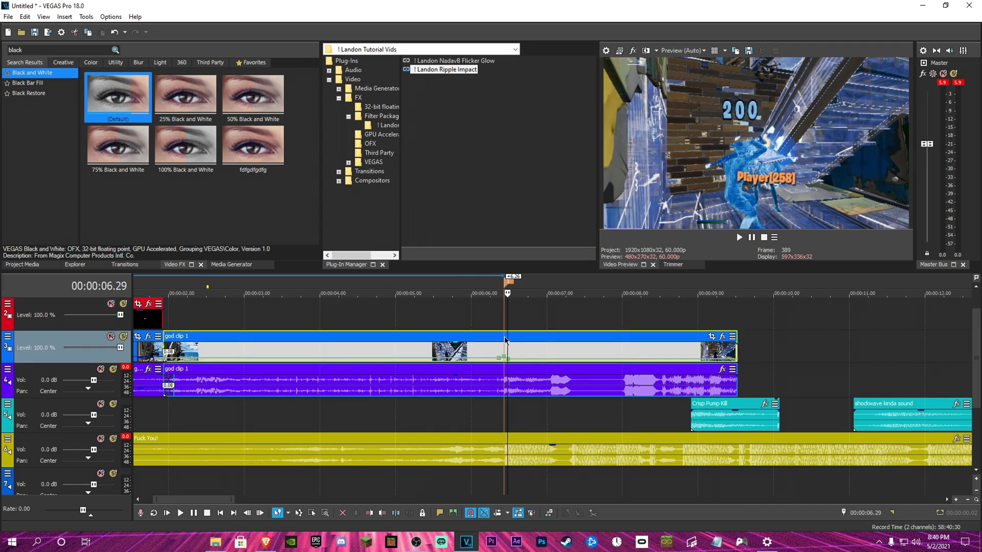
- Set the middle velocity point at the marker to 300% forward velocity and play back the result
scroll(557, 353, up, 5)
right_click(549, 359)
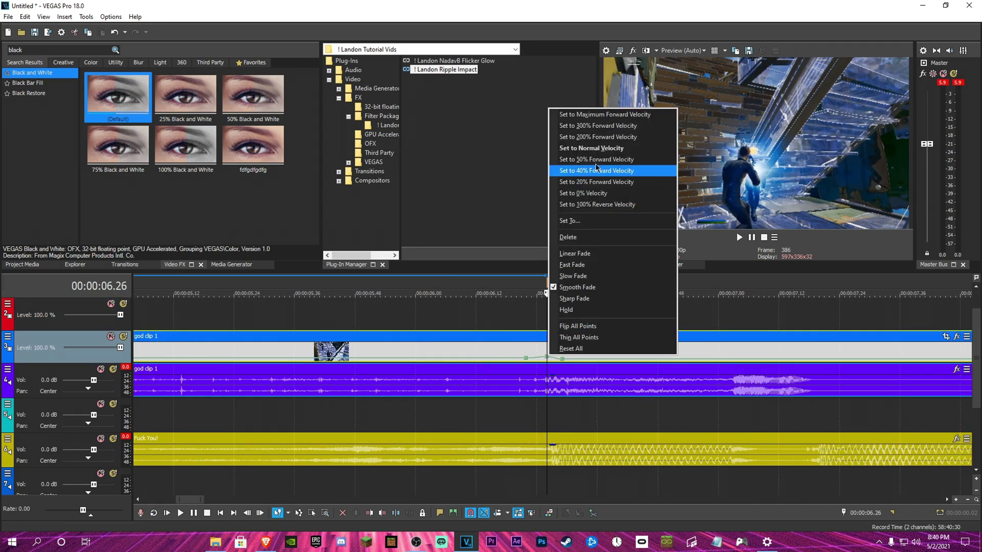
click(655, 126)
click(441, 323)
key(space)
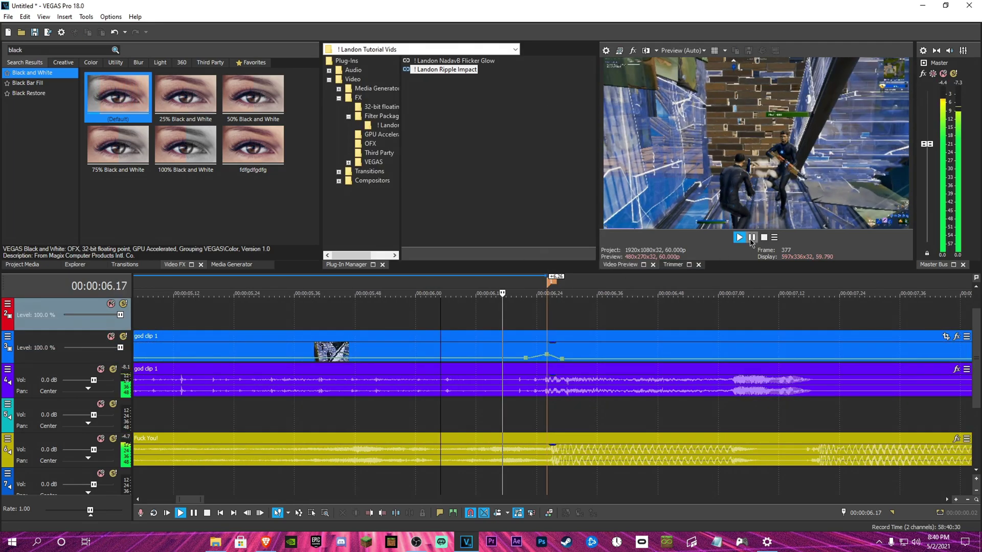
- Try a faster forward velocity on the middle velocity point at the marker and play back the result
click(547, 340)
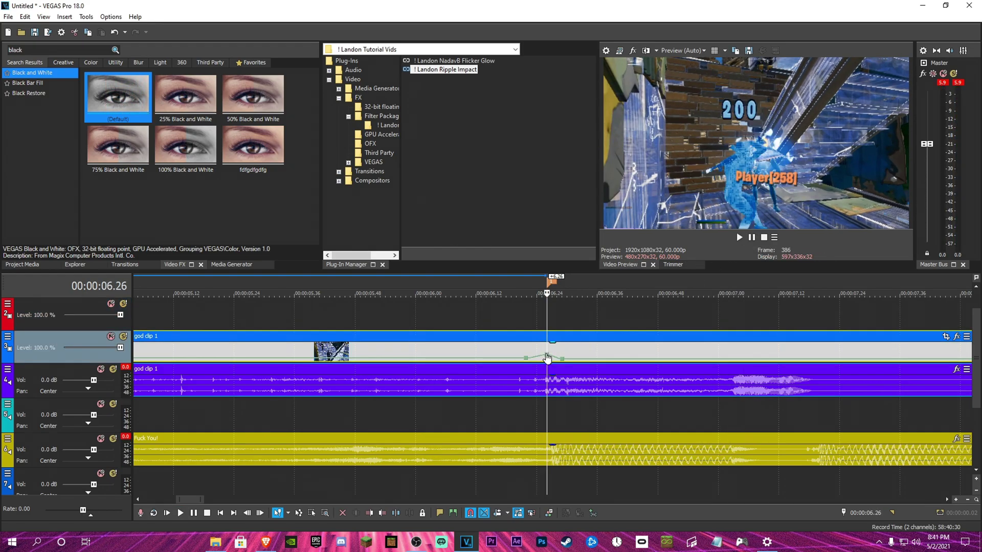
right_click(545, 354)
click(584, 223)
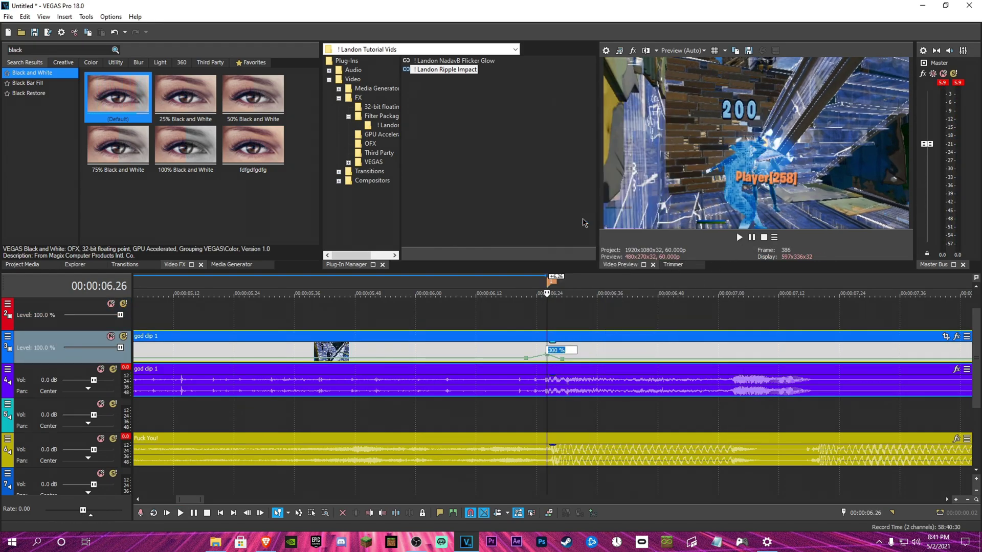
text(35)
key(Return)
click(496, 322)
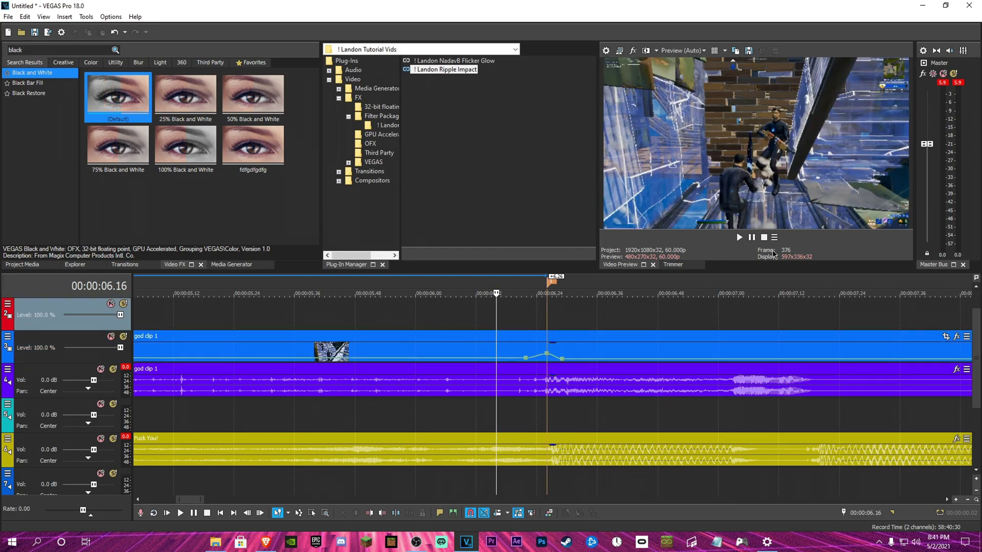
click(752, 239)
click(752, 239)
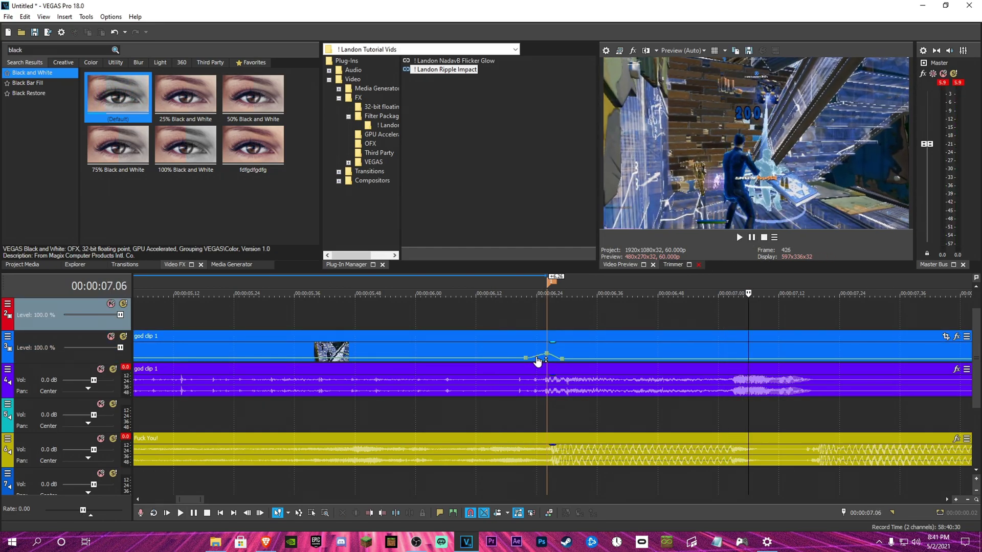
- Lower the middle velocity point at the marker with a preset forward velocity and play back the speed change
right_click(547, 356)
click(591, 134)
click(487, 297)
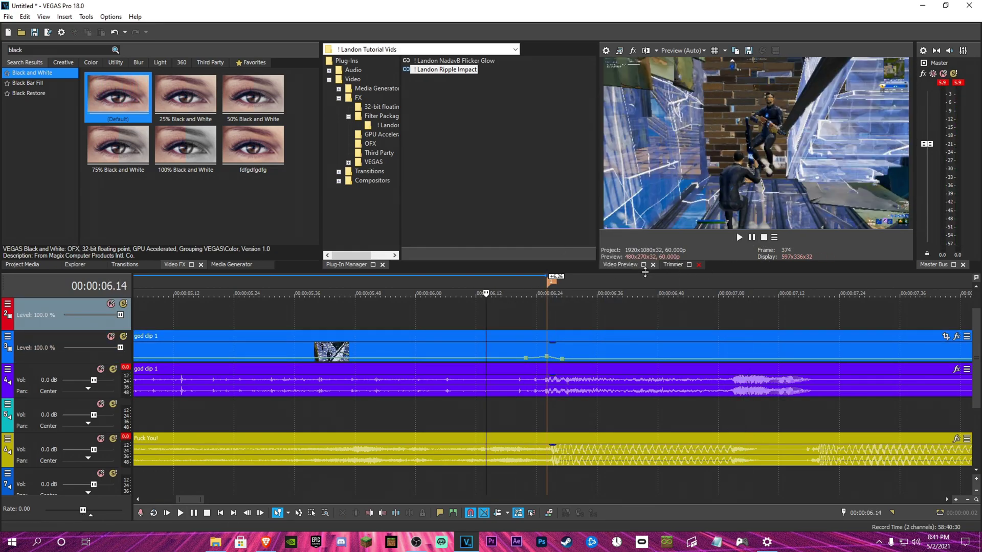
click(751, 240)
click(751, 240)
- Split the god clip 1 event at the beat-drop marker at 00:00:06.26
scroll(479, 353, down, 3)
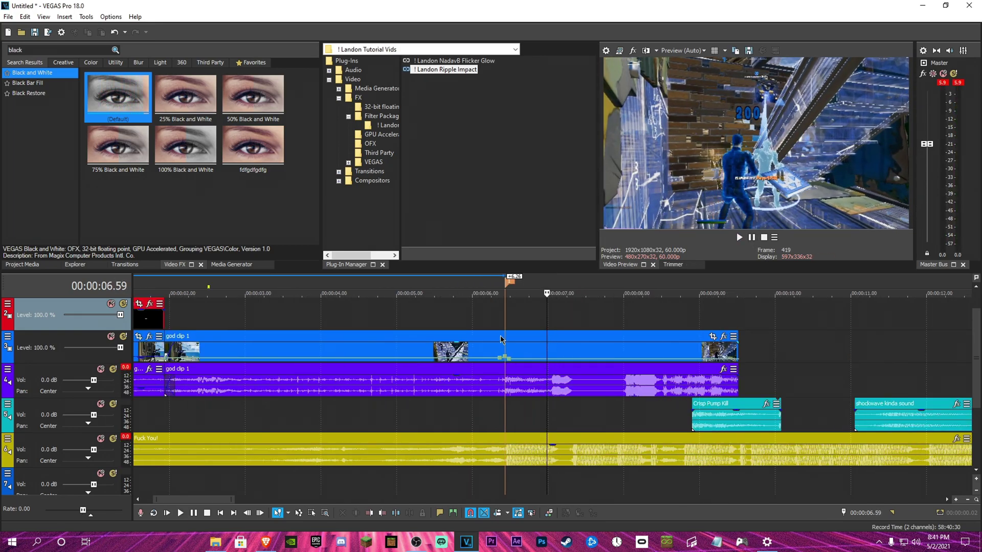
right_click(506, 337)
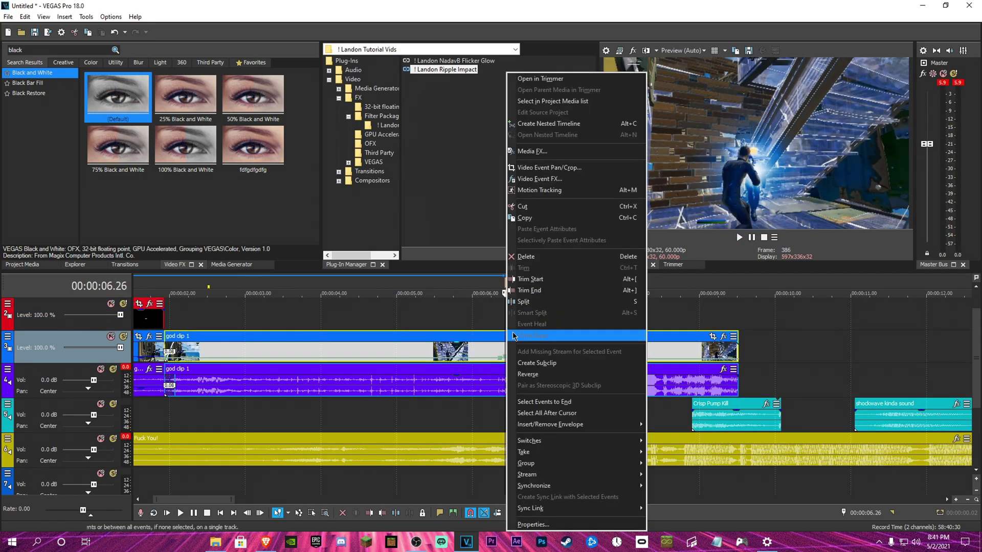
click(550, 305)
- Find the beat before the drop, add a marker there at 00:00:05.47, and play back from it
scroll(553, 389, up, 2)
click(448, 323)
click(369, 327)
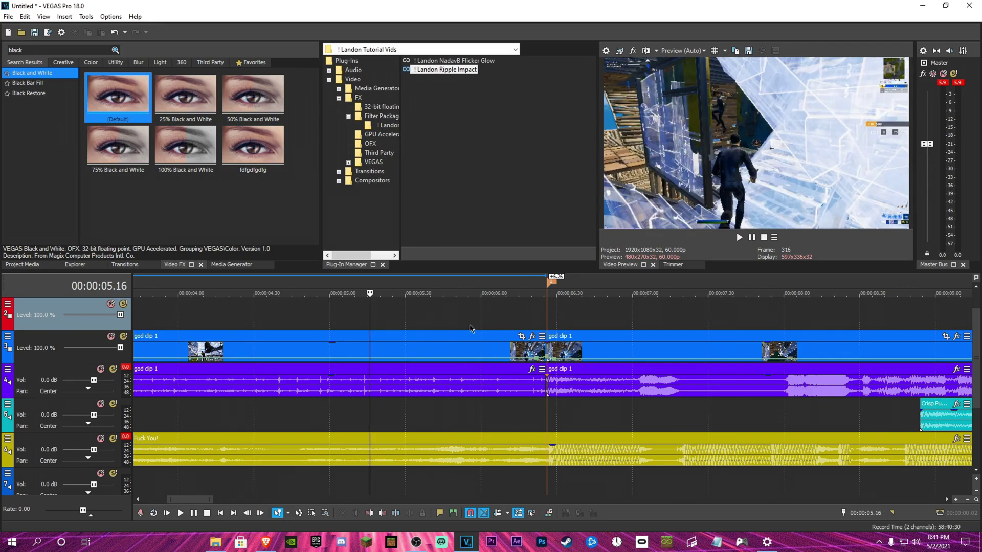
key(Right)
key(Right)
key(Right)
key(Right)
key(Right)
key(Right)
key(Right)
key(Right)
key(Right)
key(Right)
key(Right)
key(Right)
key(Right)
key(Right)
key(Right)
key(Right)
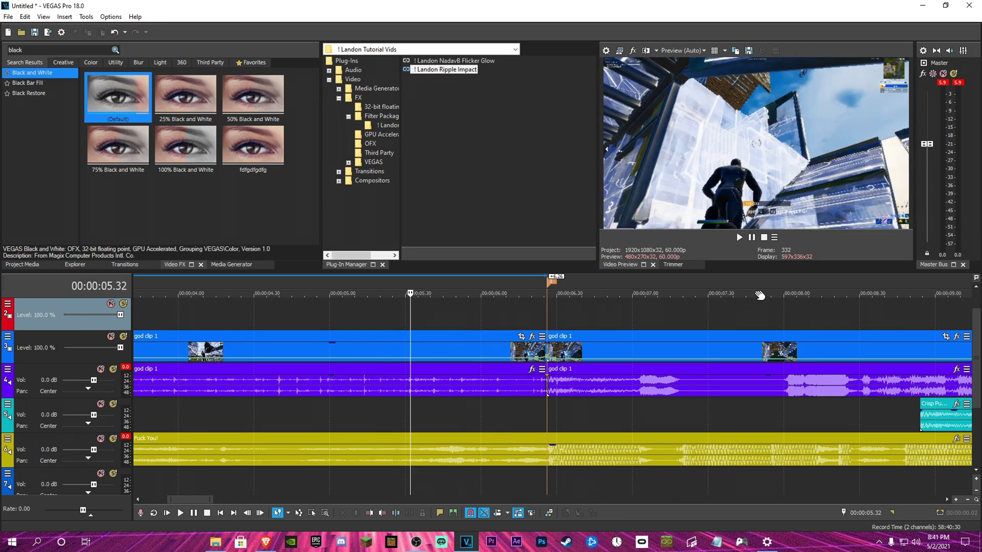
click(740, 237)
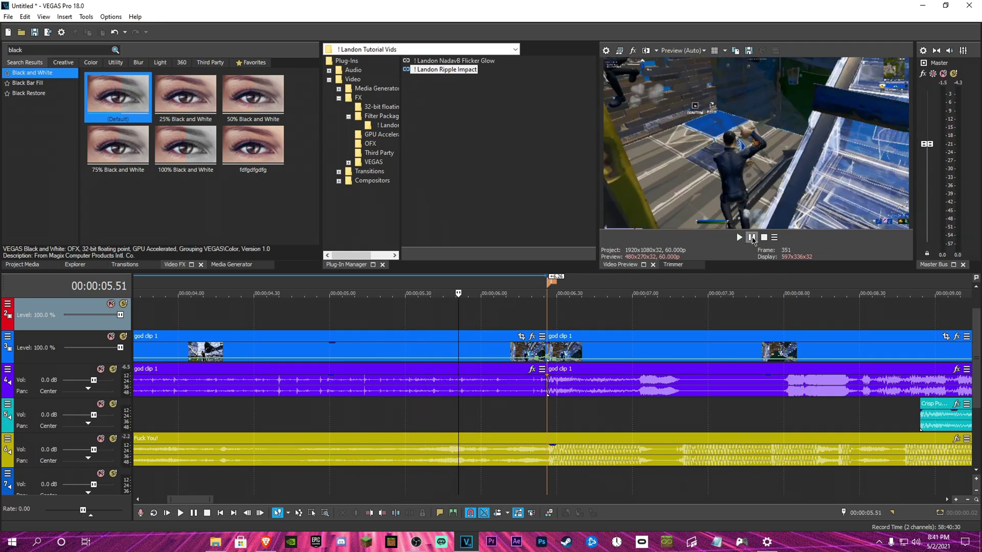
click(750, 238)
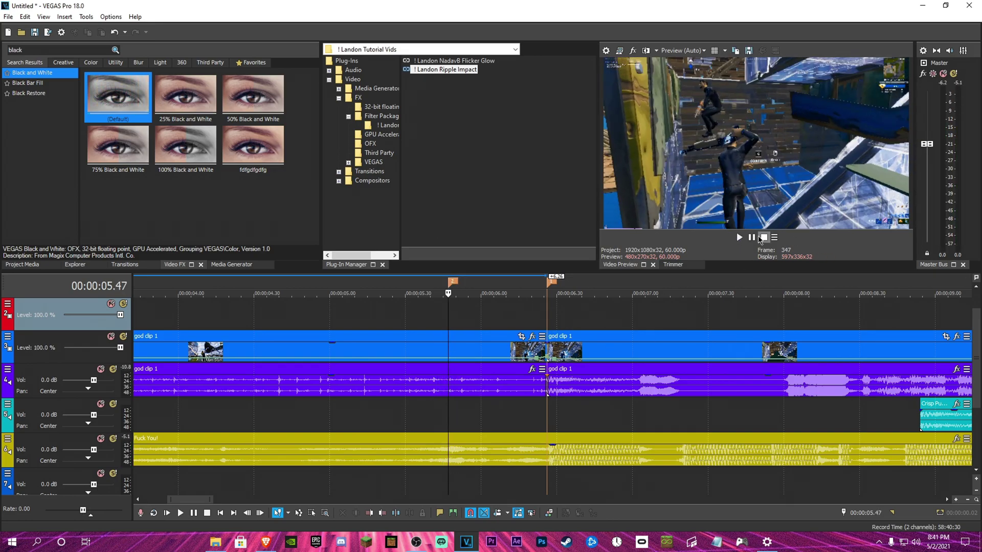
click(739, 238)
click(481, 338)
key(space)
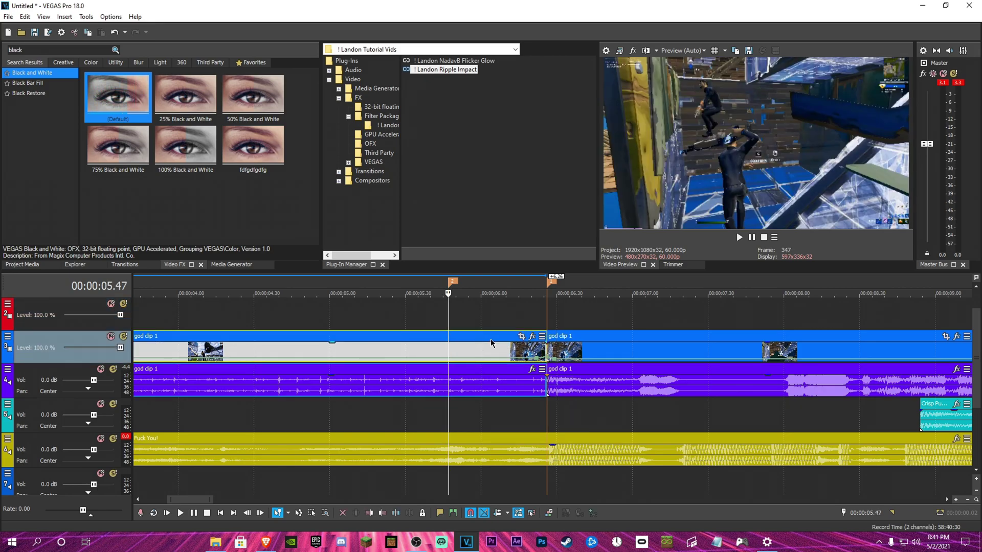
- Split the shockwave kinda sound event on track 5 at 00:00:11.30
scroll(558, 416, down, 3)
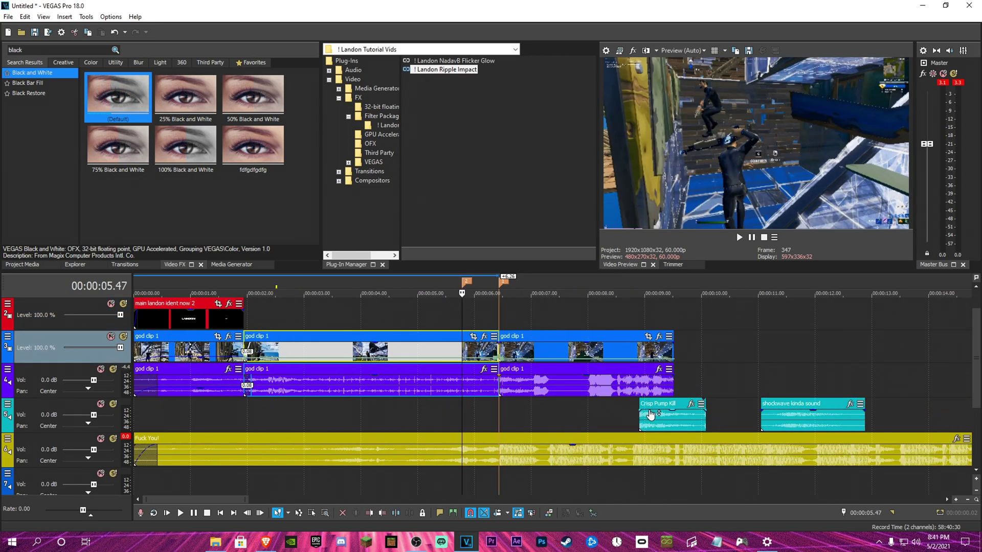
click(767, 417)
scroll(762, 415, up, 5)
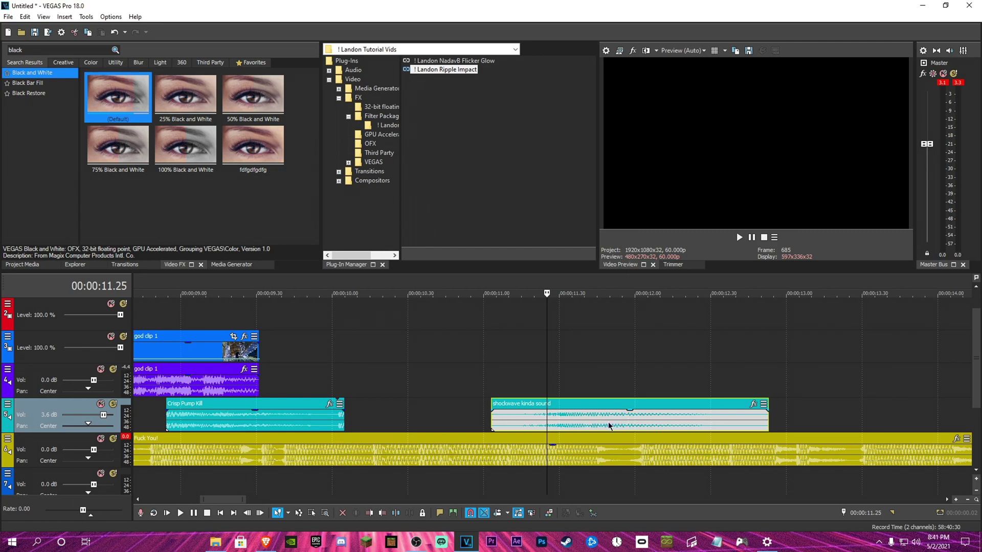
scroll(573, 412, up, 3)
scroll(580, 408, down, 5)
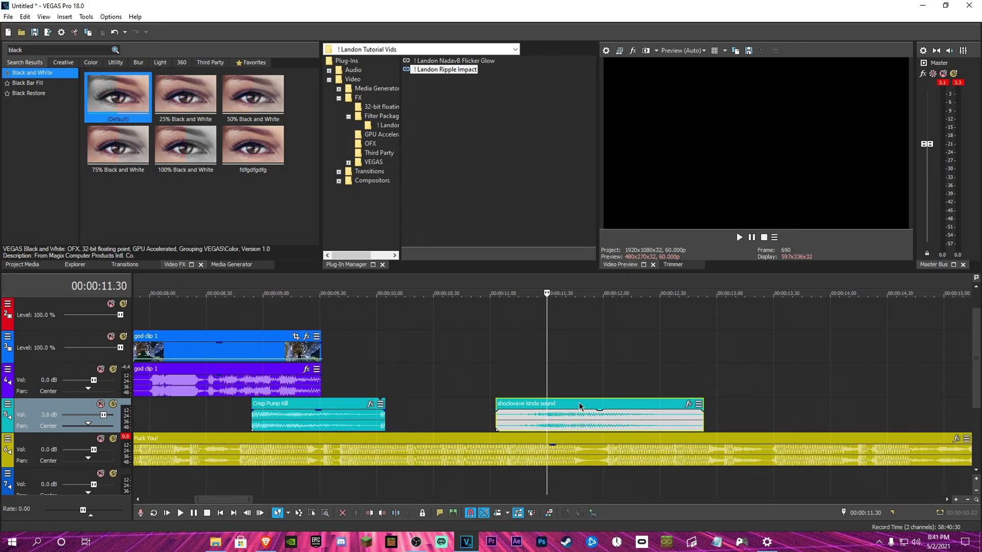
scroll(579, 414, up, 3)
scroll(579, 414, down, 2)
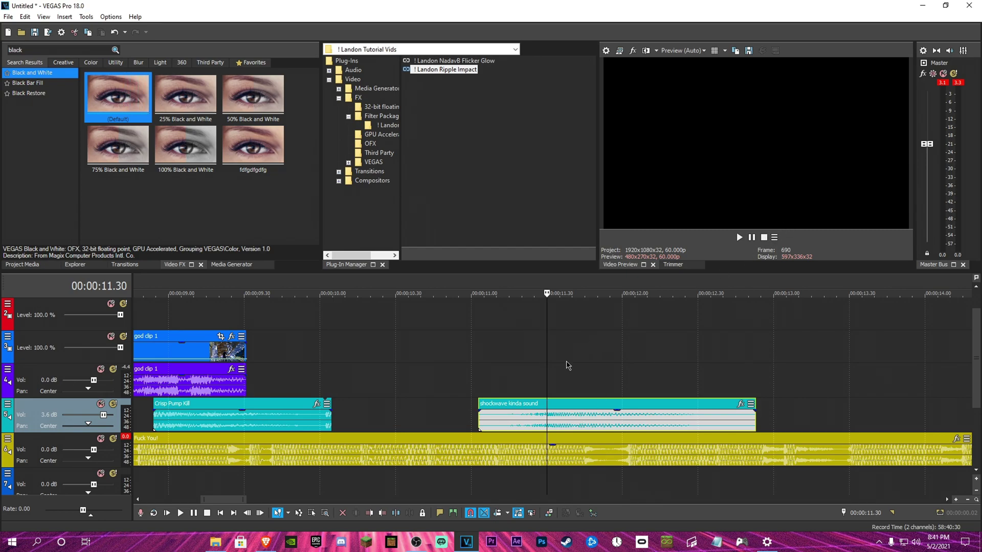
key(s)
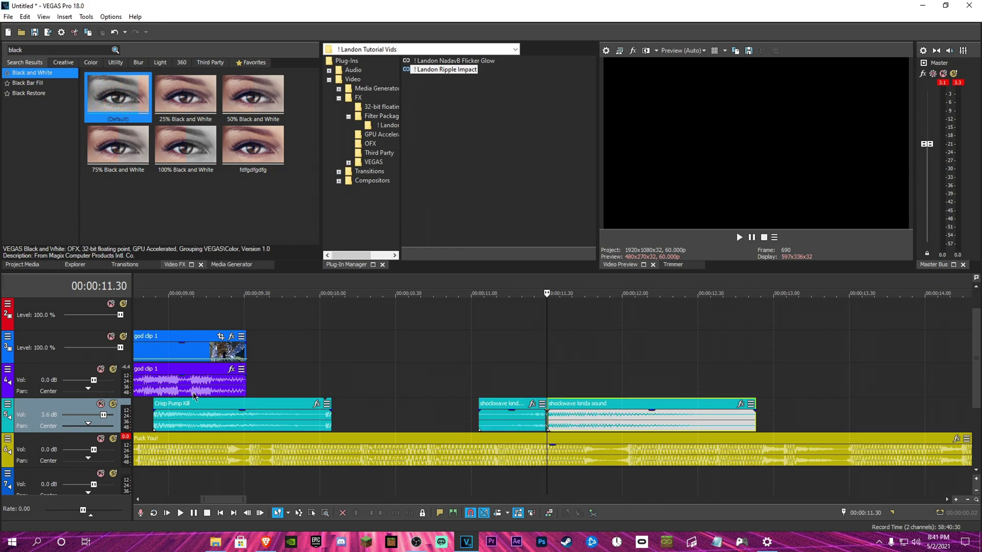
- Mute the song track and listen to the second part of the split shockwave sound
click(101, 439)
key(space)
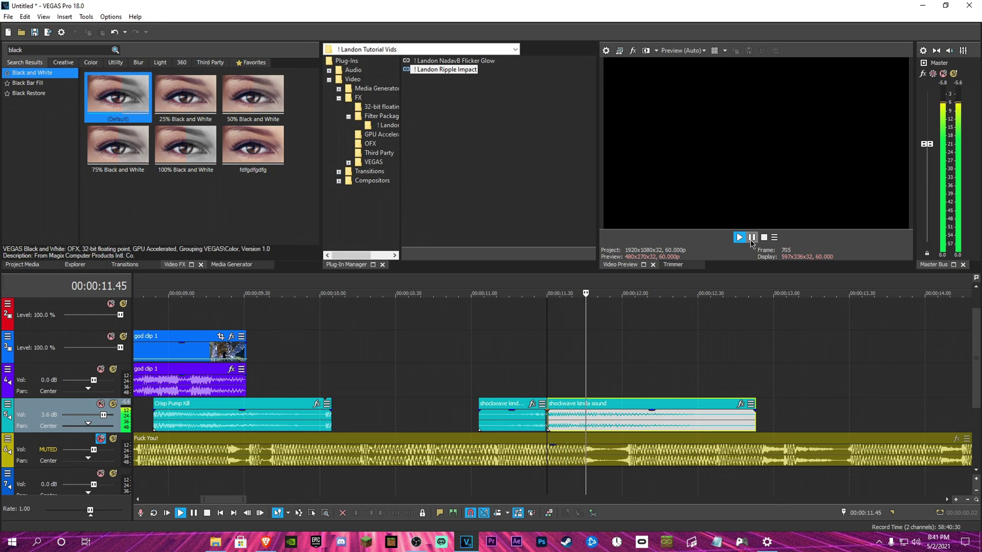
click(752, 239)
- Move both shockwave pieces so their split sits on the 00:00:06.26 marker, and start Crisp Pump Kill there on track 7
scroll(635, 367, down, 3)
scroll(593, 369, up, 2)
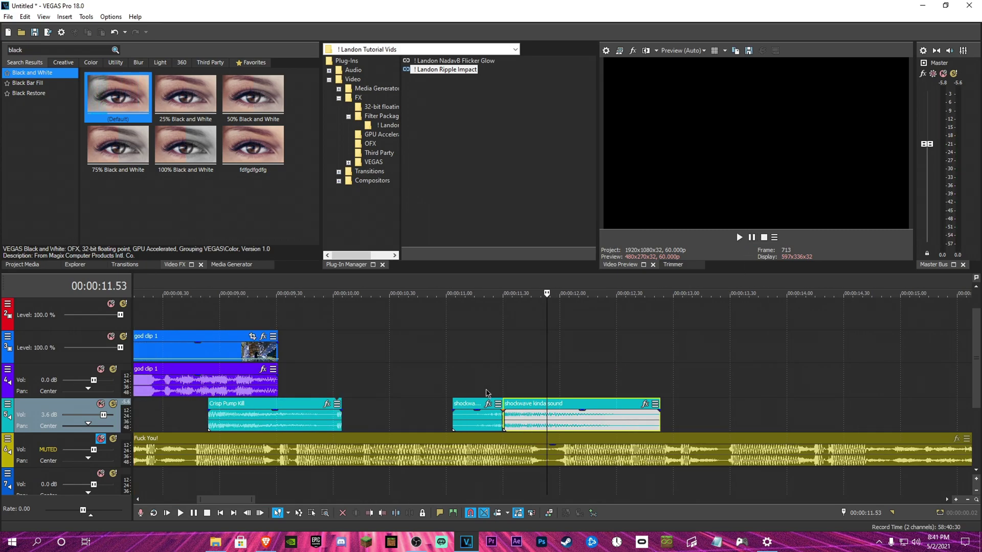
scroll(443, 421, down, 4)
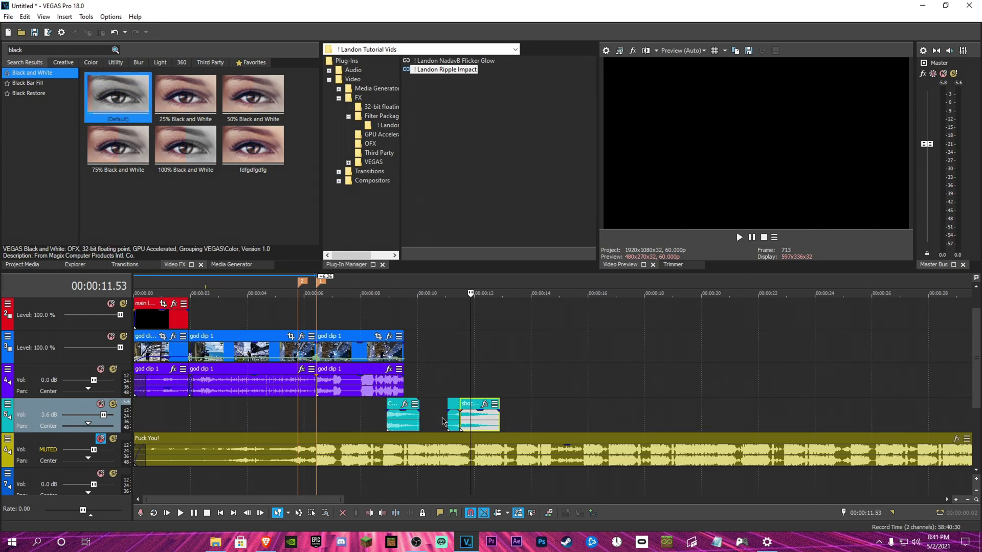
drag(452, 423, 349, 417)
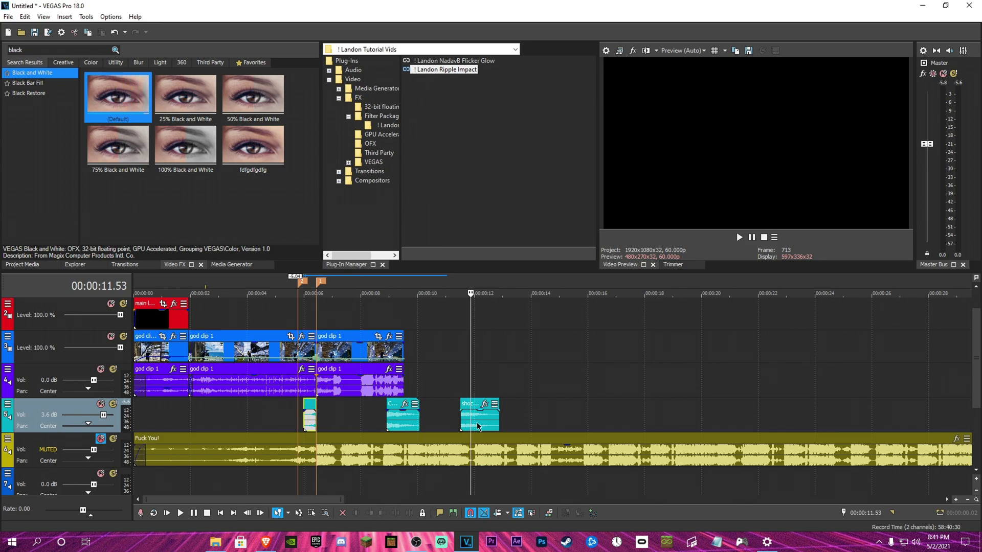
drag(478, 426, 334, 425)
click(395, 417)
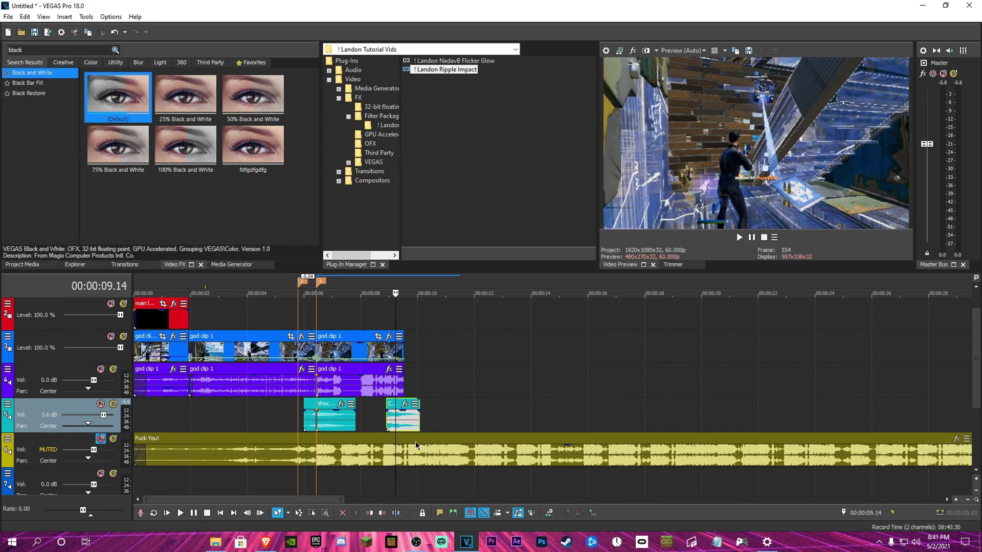
drag(409, 423, 339, 481)
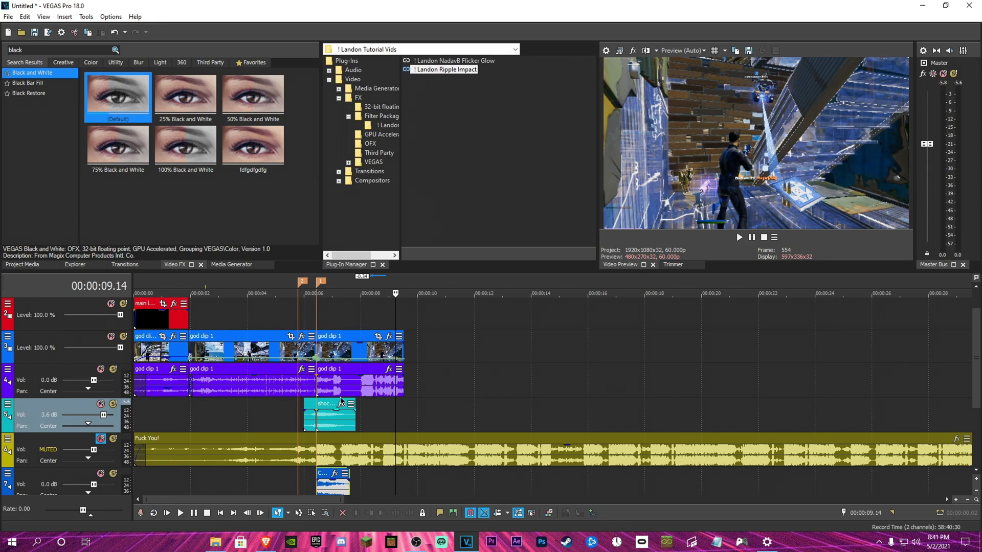
- Unmute the song track and play back the section with the synced sound effects
click(309, 329)
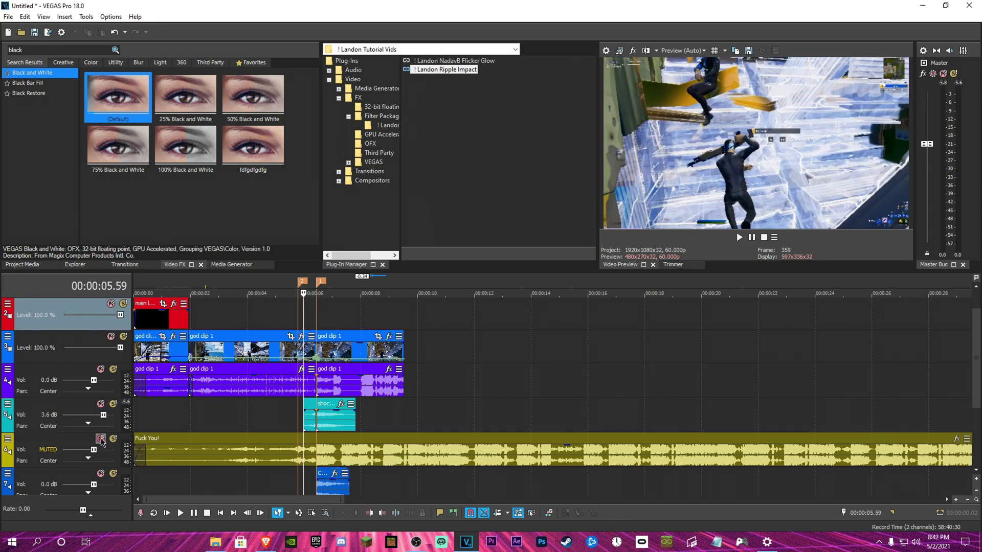
click(101, 439)
click(740, 237)
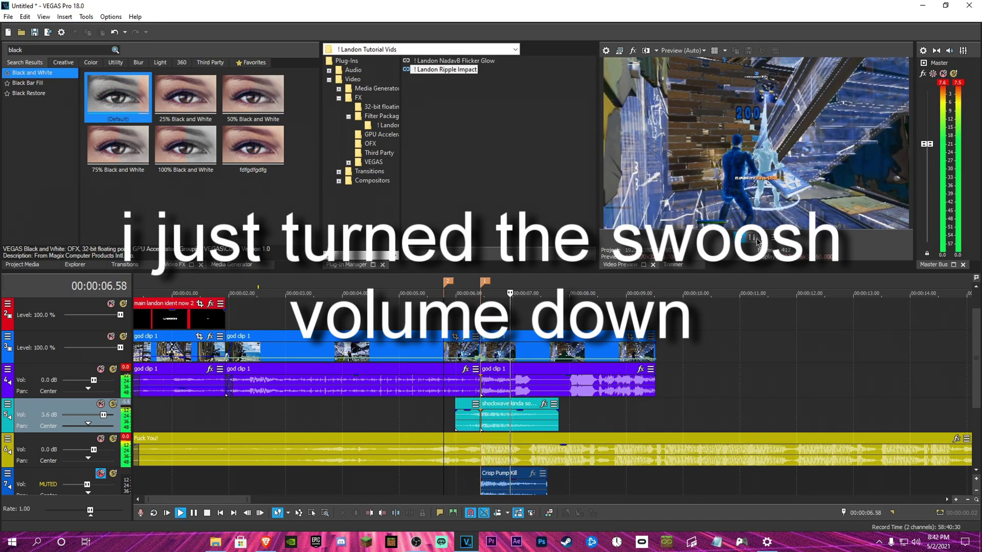
click(757, 239)
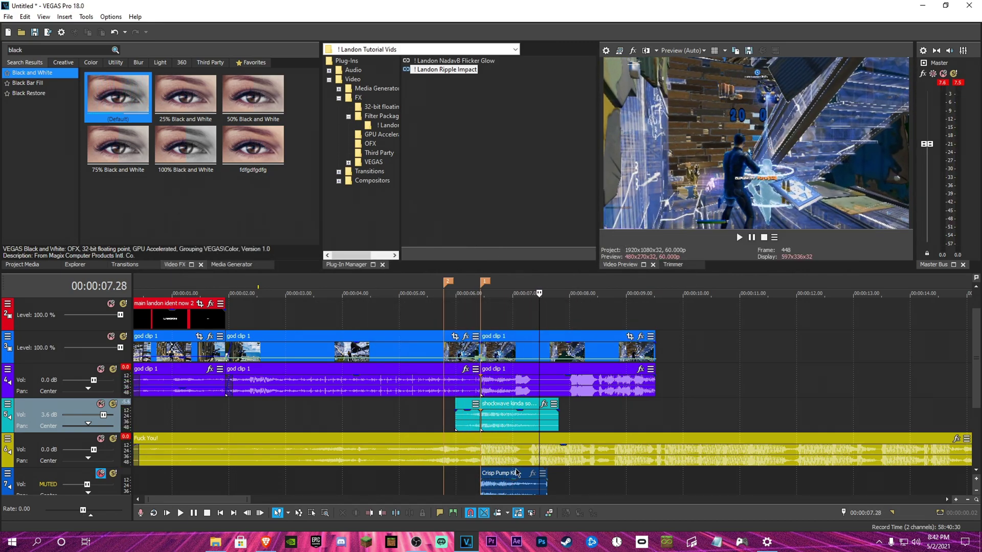
- Split god clip 1 three frames before the beat-drop marker, at 00:00:06.23
click(481, 324)
scroll(471, 362, up, 3)
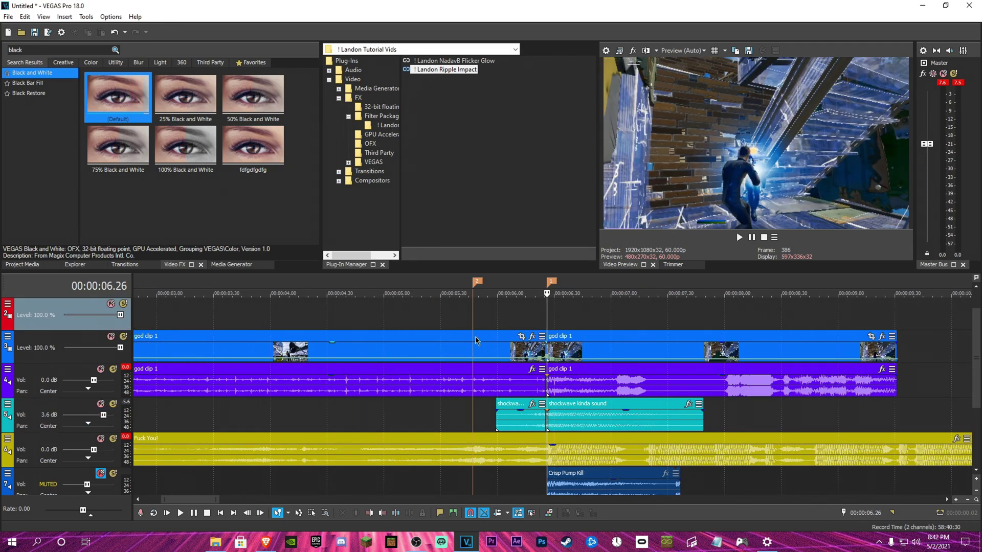
click(476, 341)
click(549, 323)
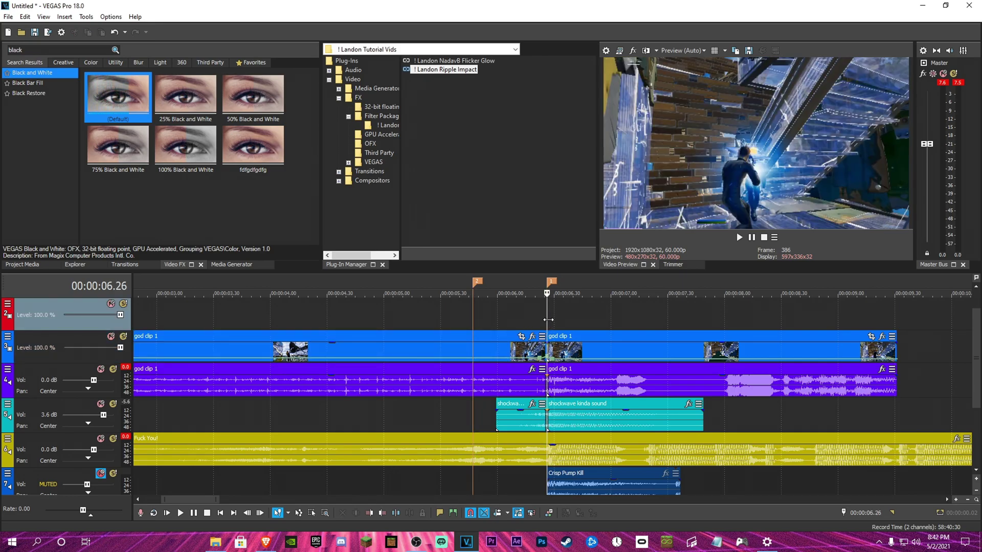
key(Left)
key(Left)
key(Left)
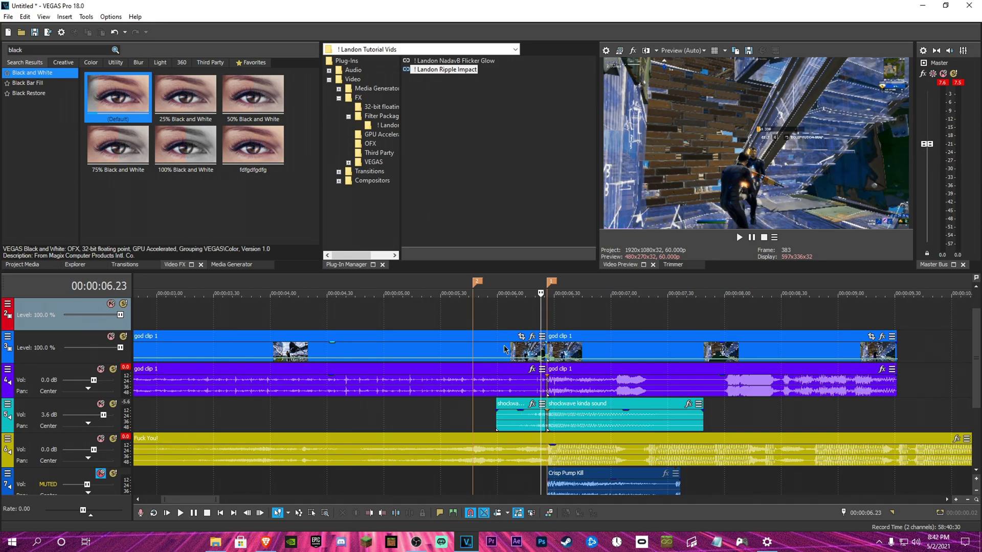
right_click(504, 350)
click(535, 303)
- Continue splitting god clip 1 backwards at three-frame intervals, at 00:00:06.20 and 00:00:06.17
key(Left)
key(Left)
key(Left)
right_click(492, 345)
click(514, 303)
key(Left)
key(Left)
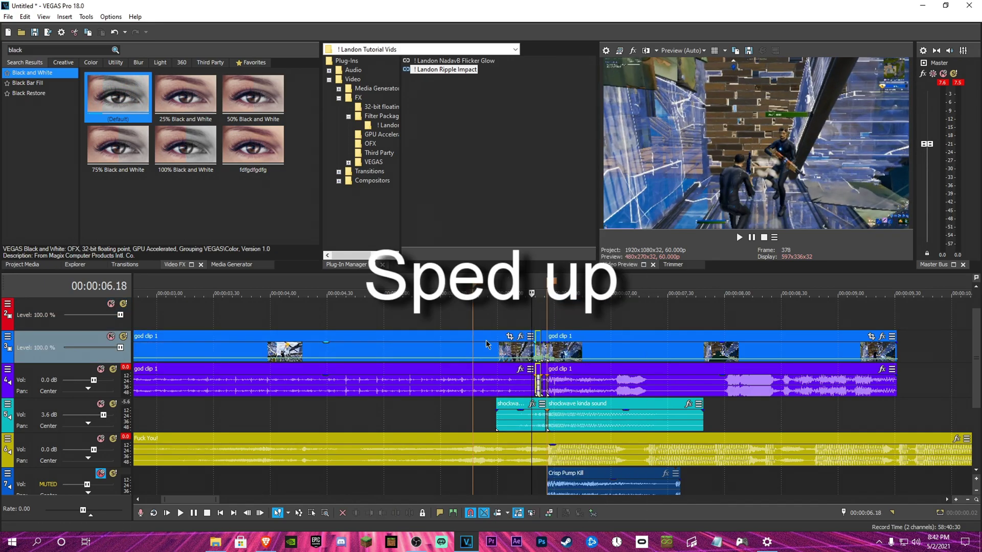
key(Left)
right_click(486, 345)
click(507, 304)
- Split god clip 1 at 00:00:06.14 and 00:00:06.11, keeping the three-frame spacing
key(Left)
key(Left)
key(Left)
right_click(487, 357)
right_click(481, 350)
click(504, 305)
key(Left)
key(Left)
key(Left)
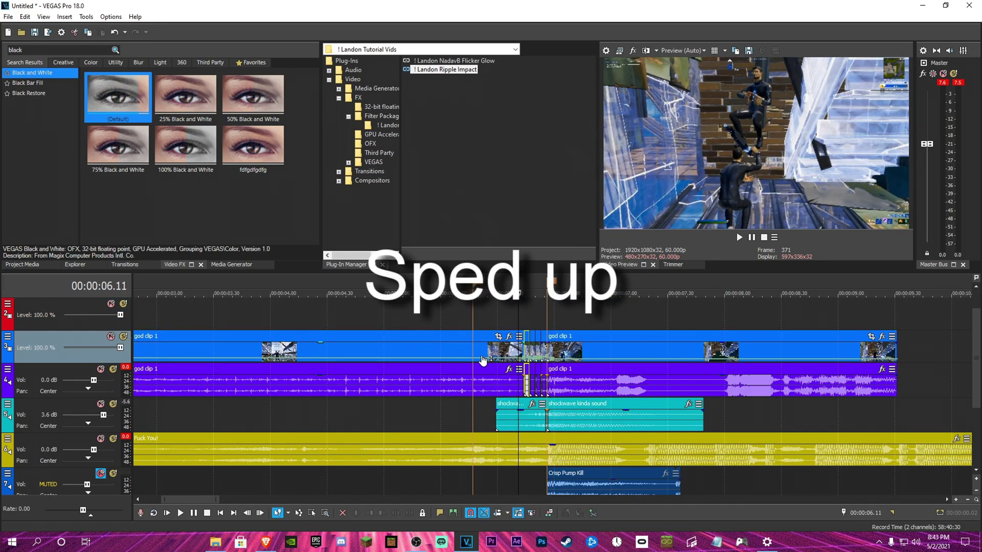
right_click(478, 350)
click(501, 304)
- Split god clip 1 at 00:00:06.08 and 00:00:06.05, keeping the three-frame spacing
key(Left)
key(Left)
key(Left)
right_click(490, 349)
click(512, 304)
key(Left)
key(Left)
key(Left)
right_click(485, 348)
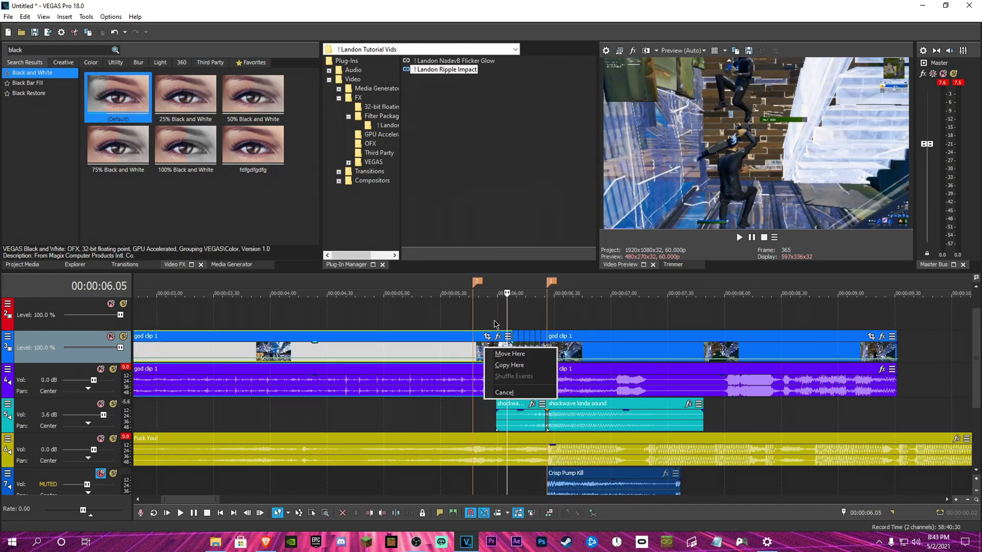
right_click(480, 350)
click(511, 304)
- Split god clip 1 at 00:00:06.02 and 00:00:05.59, keeping the three-frame spacing
key(Left)
key(Left)
key(Left)
right_click(486, 350)
click(505, 304)
key(Left)
key(Left)
key(Left)
right_click(484, 349)
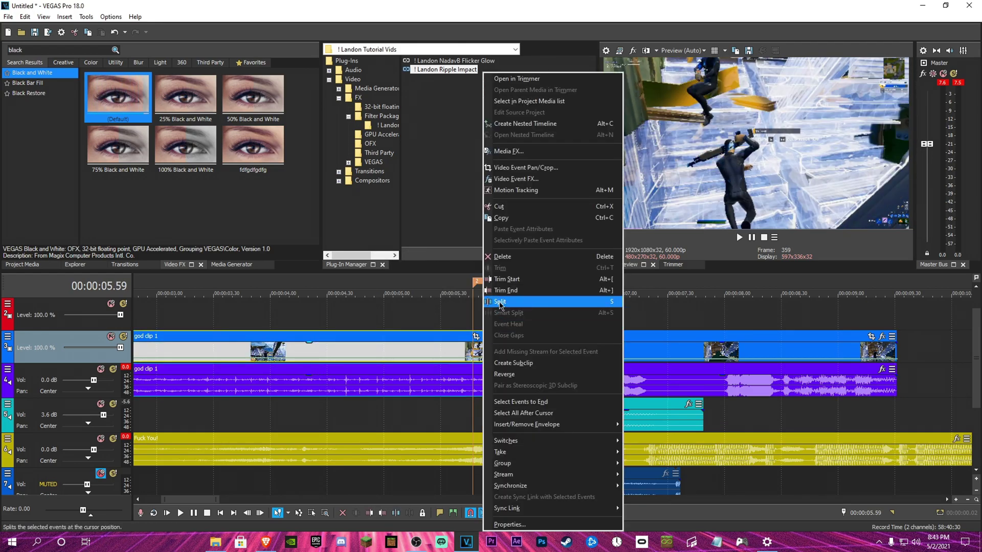
click(500, 304)
- Split god clip 1 at 00:00:05.56 and 00:00:05.53, keeping the three-frame spacing
key(Left)
key(Left)
key(Left)
right_click(480, 350)
click(499, 303)
key(Left)
key(Left)
key(Left)
right_click(479, 350)
click(496, 304)
- Split god clip 1 at 00:00:05.50 and at the earlier marker at 00:00:05.47, completing the three-frame slices
key(Left)
key(Left)
key(Left)
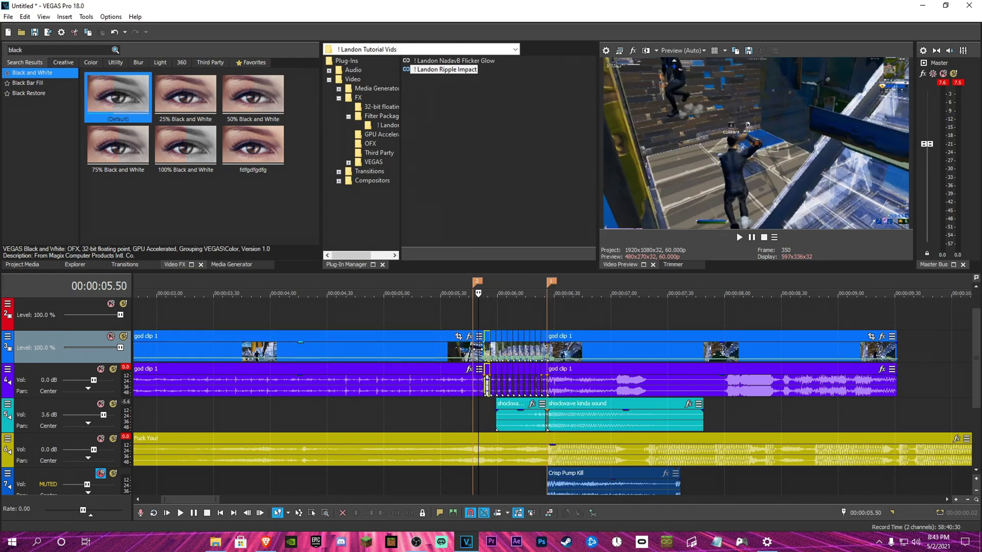
right_click(481, 350)
click(499, 303)
scroll(511, 333, up, 5)
key(Left)
key(Left)
key(Left)
right_click(526, 350)
click(544, 302)
scroll(576, 373, down, 5)
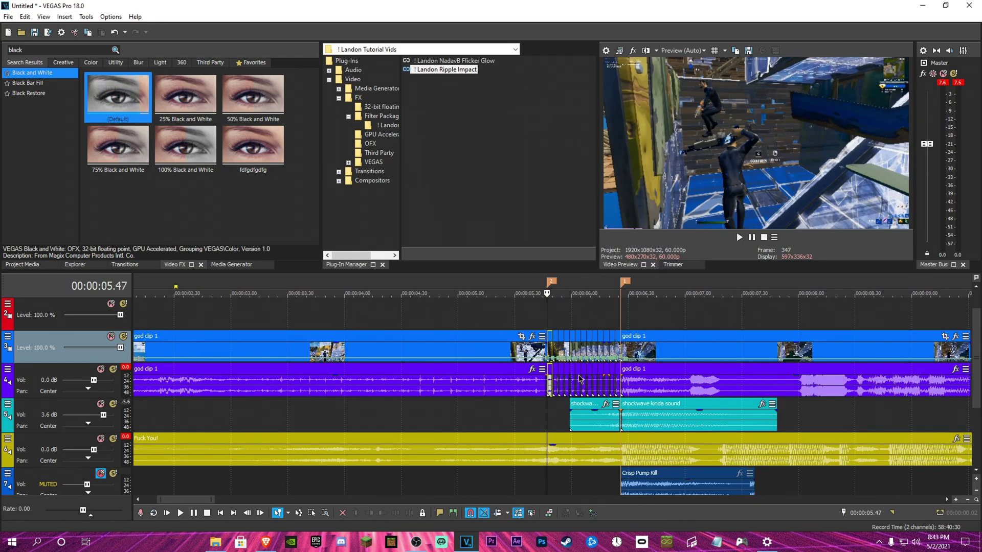
- Delete every other three-frame slice of god clip 1, video and audio together, between the two markers
scroll(580, 379, up, 4)
click(721, 350)
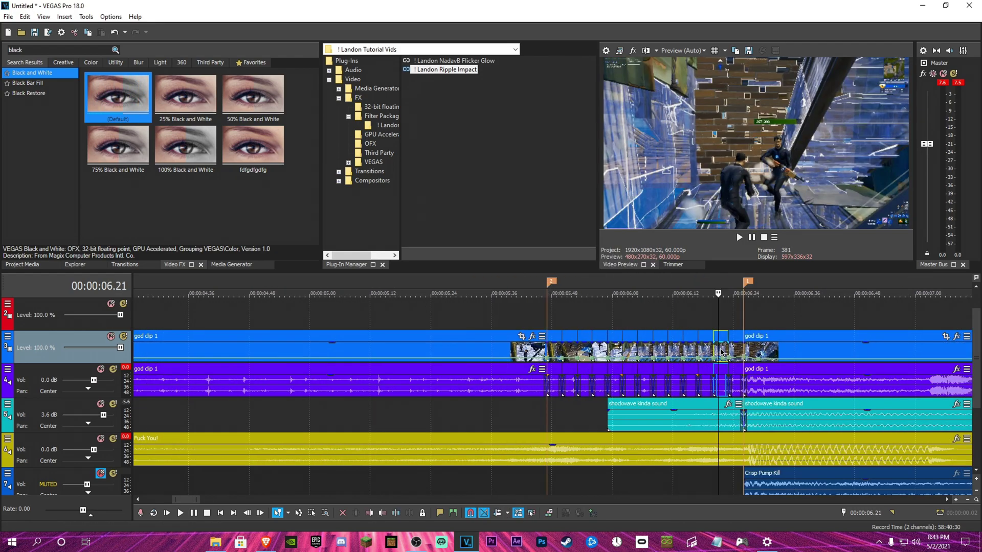
key(Delete)
click(690, 350)
key(Delete)
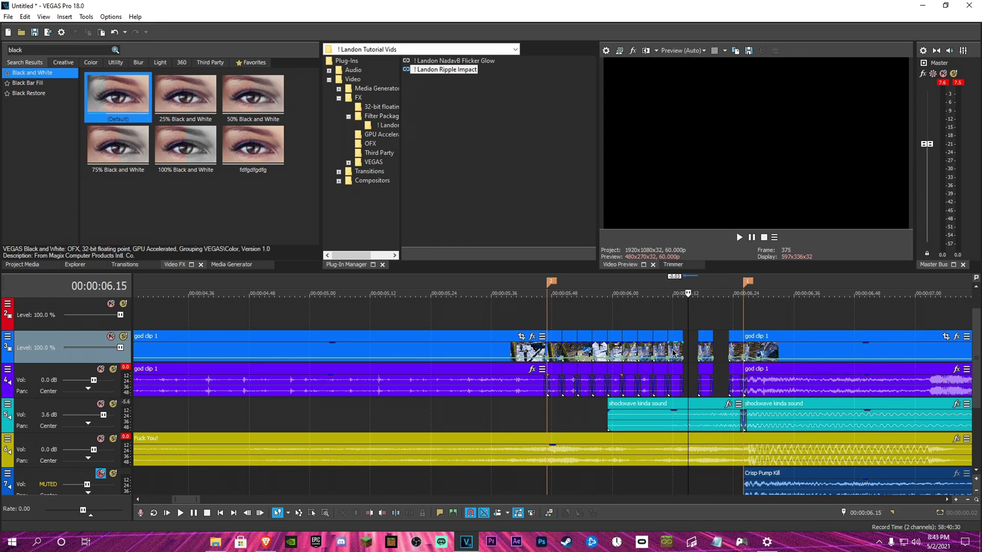
click(658, 350)
key(Delete)
click(630, 353)
key(Delete)
click(598, 353)
key(Delete)
click(571, 352)
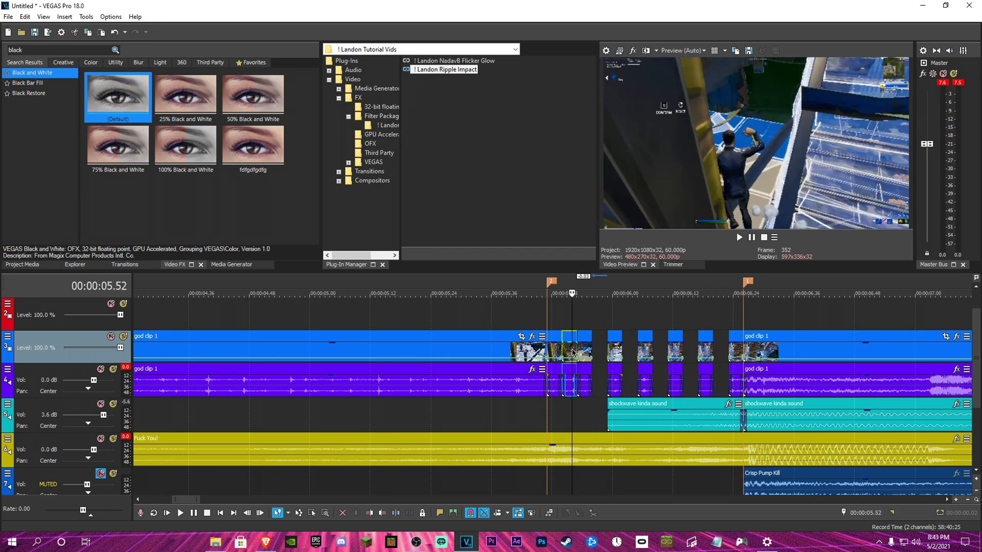
key(Delete)
- Split the music at 00:00:05.50 and 00:00:05.53, matching the edges of the first gap in god clip 1
click(549, 321)
scroll(638, 360, down, 1)
scroll(639, 360, down, 1)
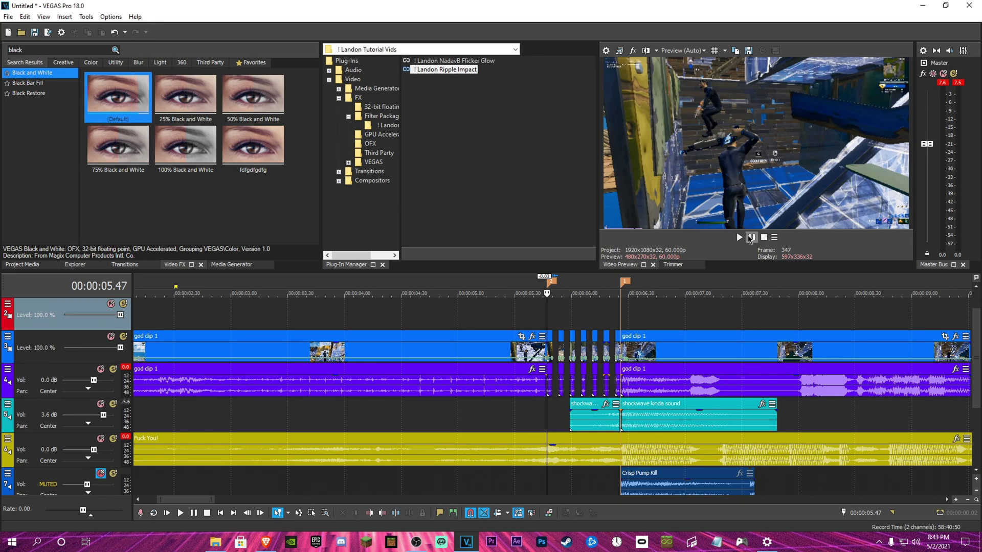
click(558, 379)
scroll(563, 402, up, 4)
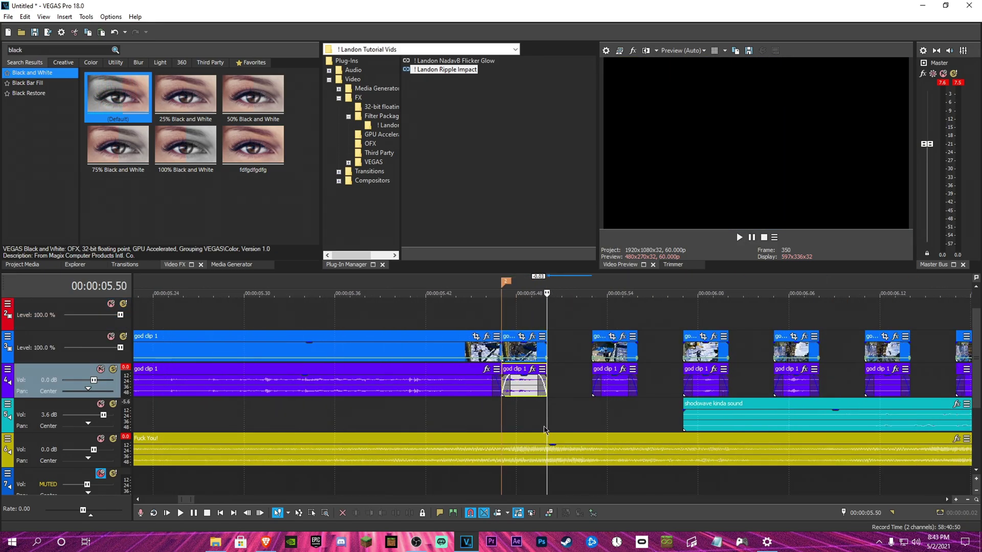
right_click(557, 438)
click(603, 229)
click(592, 348)
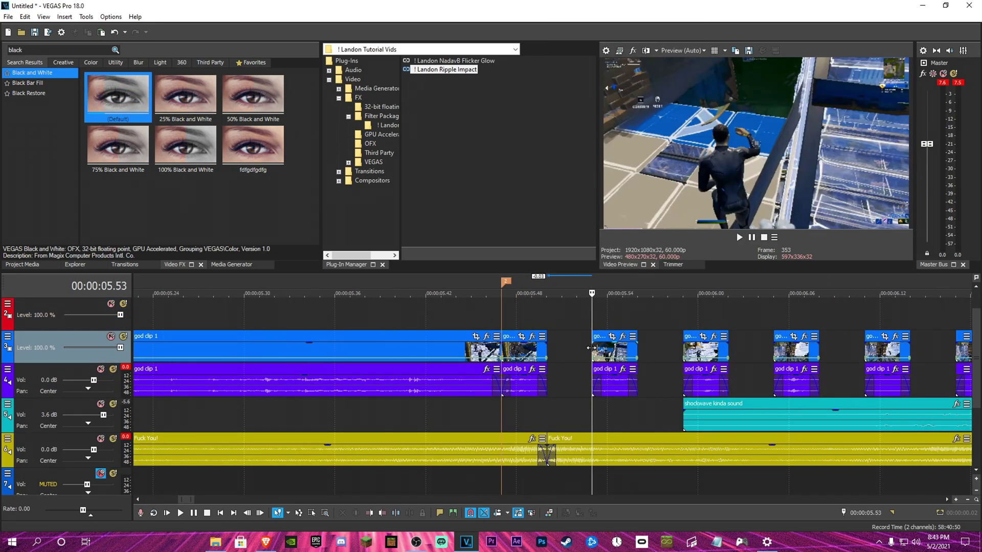
right_click(593, 450)
click(619, 244)
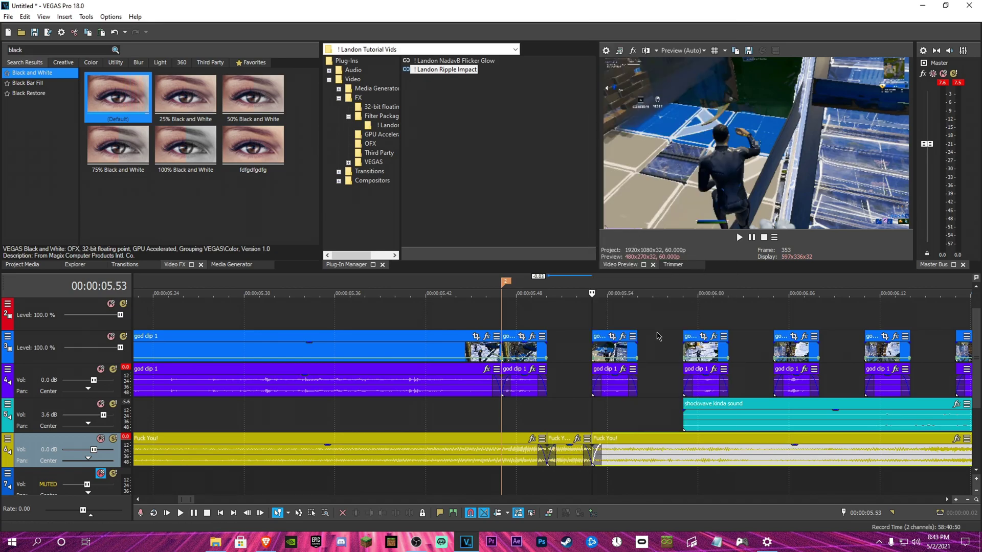
- Split the music at 00:00:05.56 and 00:00:05.59, matching the second gap between the video slices
click(636, 353)
right_click(632, 445)
click(660, 250)
click(680, 352)
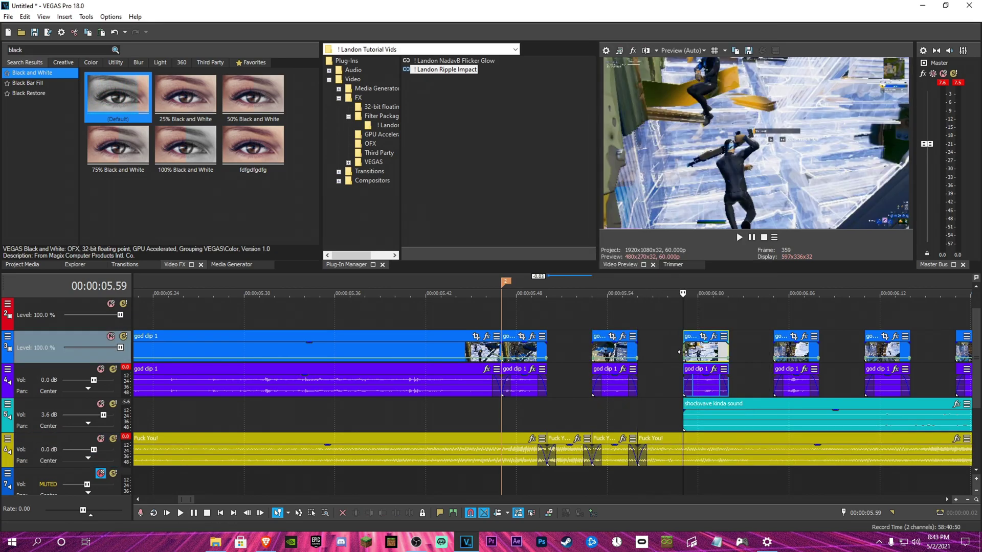
right_click(678, 449)
click(711, 238)
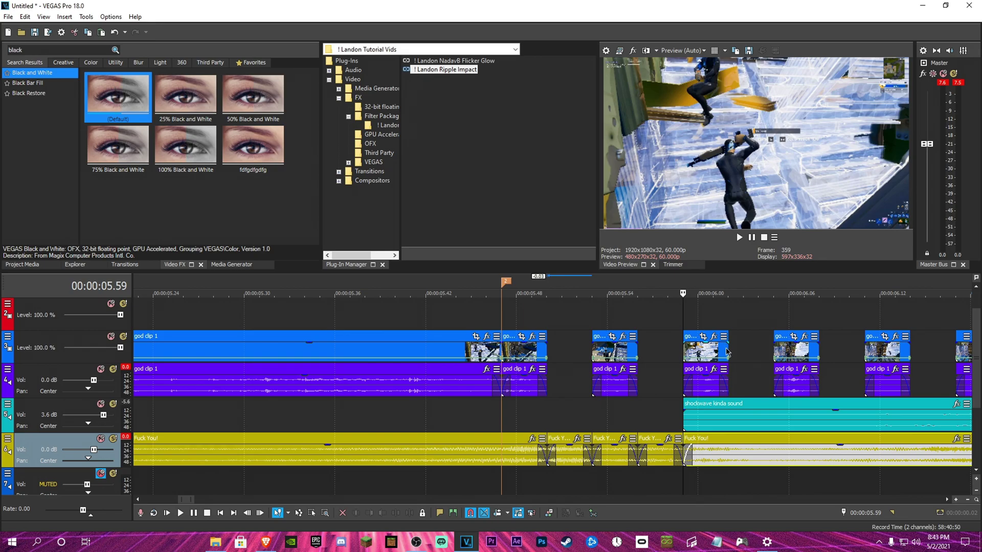
- Split the music at 00:00:06.02 and 00:00:06.05, matching the third gap between the video slices
click(728, 352)
right_click(717, 444)
click(747, 238)
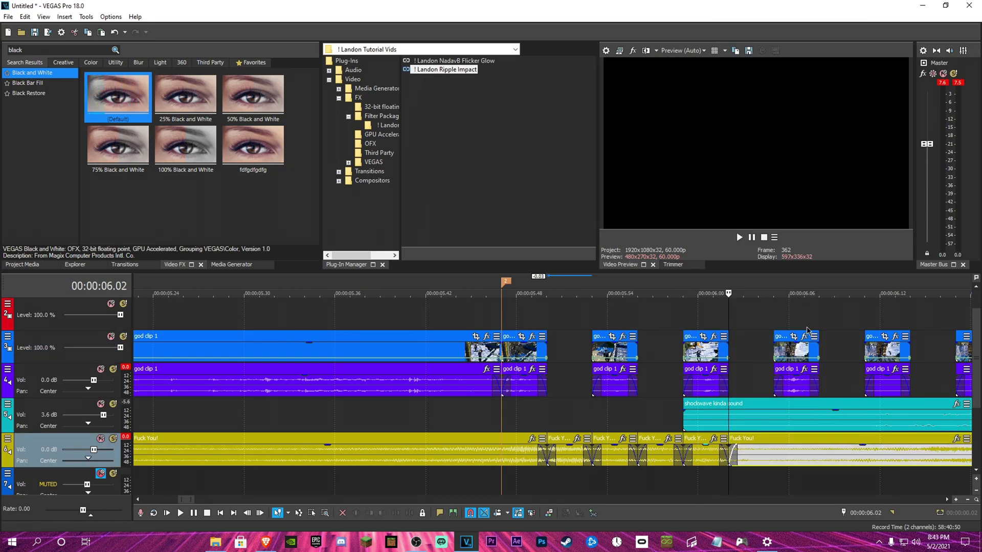
click(774, 352)
right_click(768, 439)
click(819, 243)
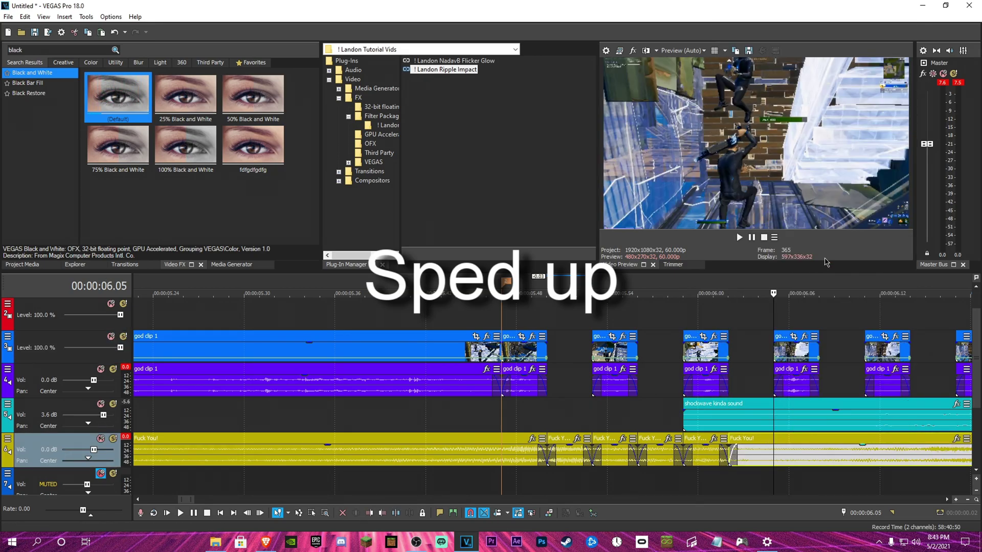
- Split the music at 00:00:06.08 and 00:00:06.11, matching the fourth gap between the video slices
click(819, 352)
right_click(827, 444)
click(865, 242)
click(865, 351)
right_click(858, 444)
click(869, 242)
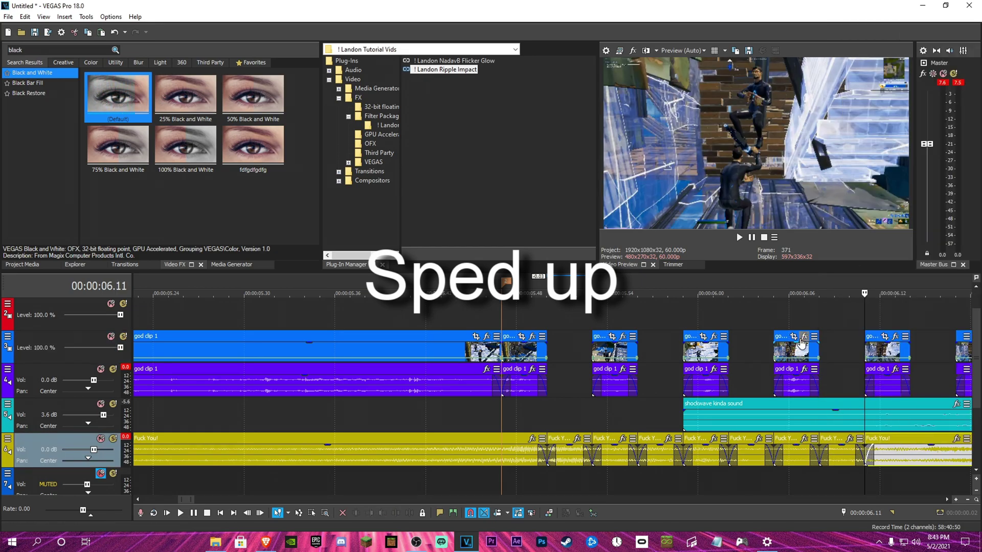
- Split the music at the end of the video slice starting at 00:00:06.11 and at 00:00:06.17
scroll(801, 342, down, 3)
click(562, 352)
right_click(570, 442)
click(621, 236)
click(578, 352)
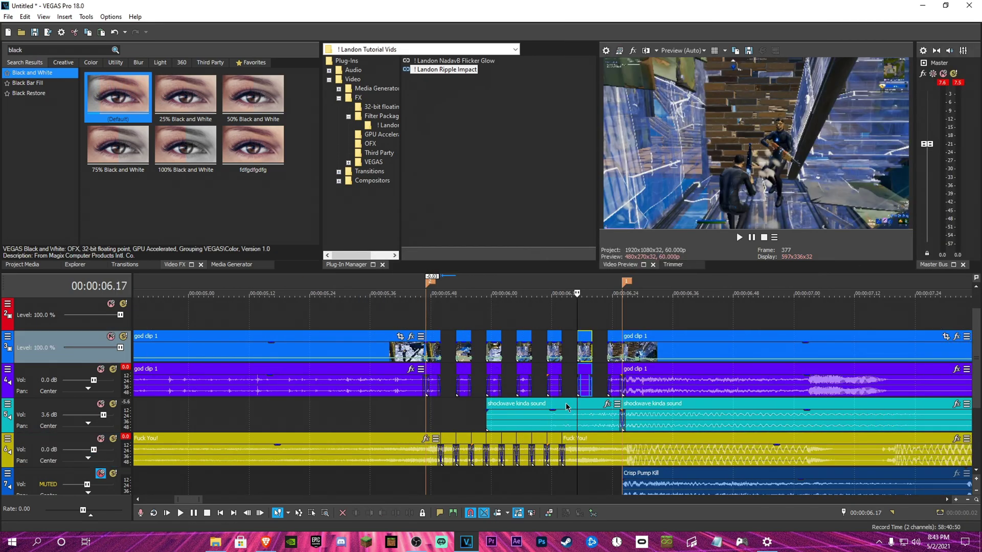
right_click(577, 438)
click(629, 238)
- Split the music at 00:00:06.20 and at the start of the last video slice before the shot marker
click(591, 352)
right_click(594, 438)
click(637, 238)
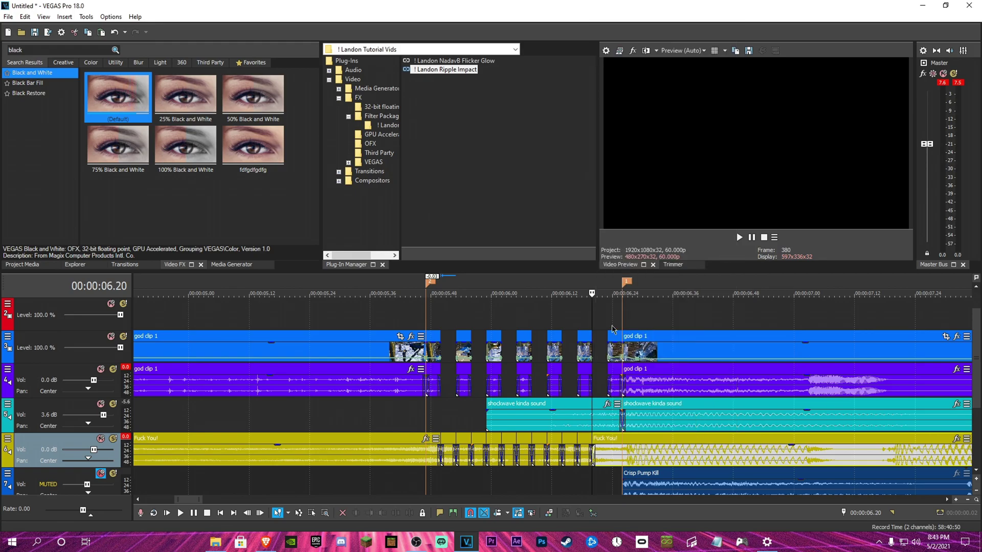
click(607, 351)
right_click(609, 440)
click(651, 238)
- Delete the music slices that lie under the gaps in god clip 1
click(597, 452)
click(572, 453)
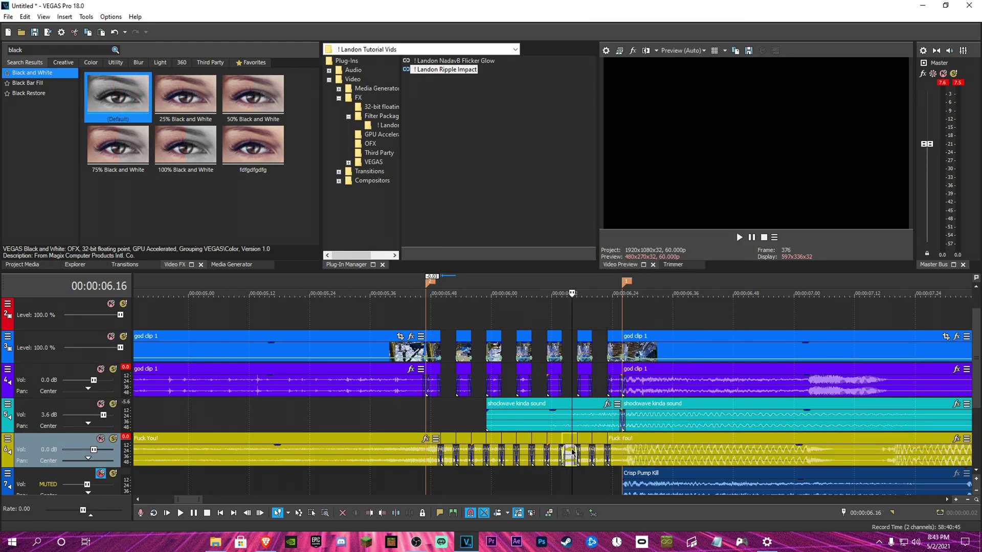
click(598, 453)
key(Delete)
click(571, 453)
key(Delete)
click(542, 451)
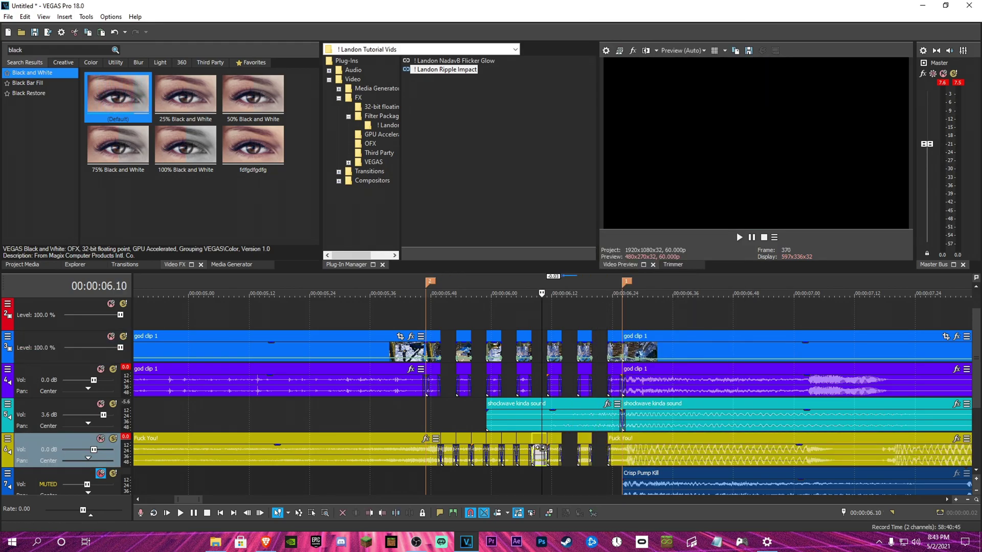
key(Delete)
click(509, 451)
key(Delete)
click(478, 451)
key(Delete)
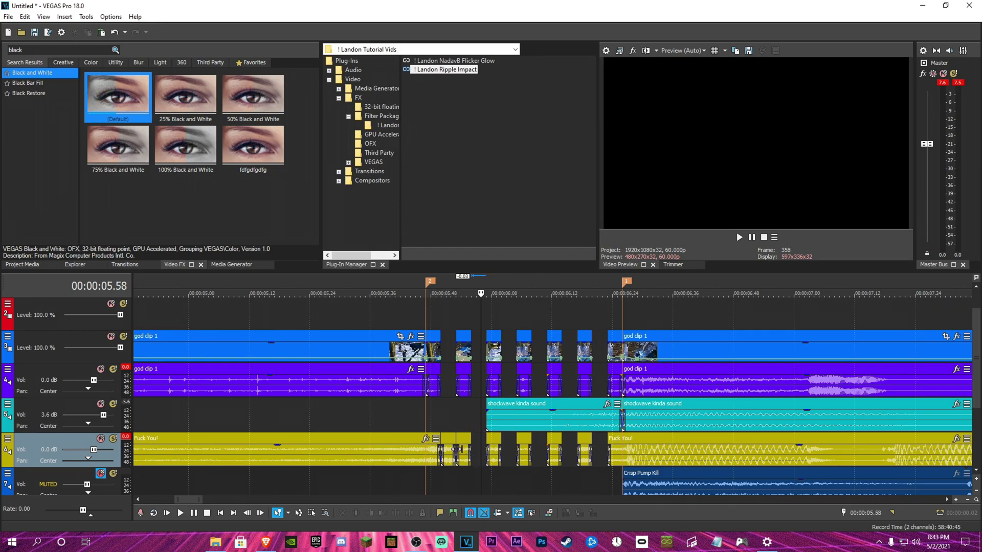
click(454, 451)
key(Delete)
- Play back the gapped section from just before the first marker through the shot
scroll(479, 406, down, 2)
click(527, 316)
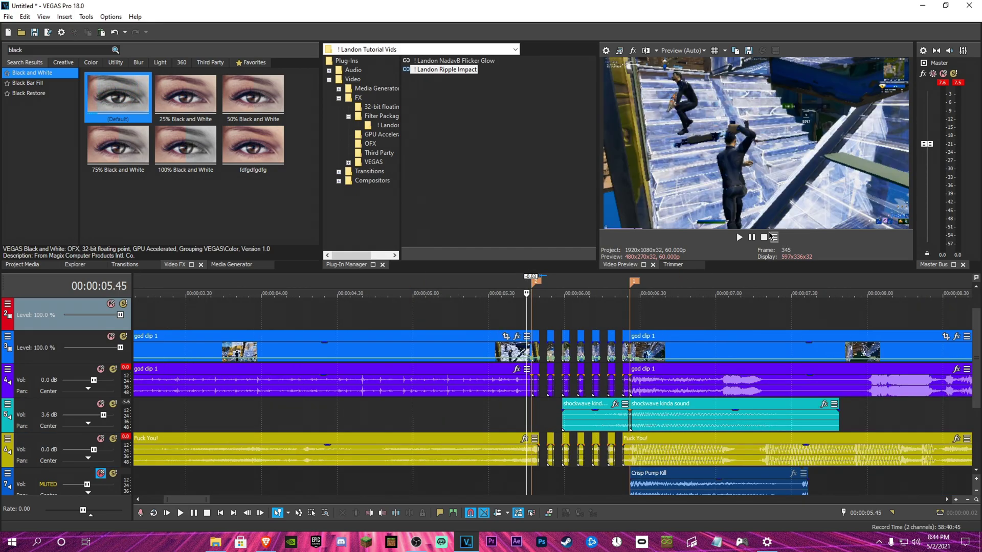
key(space)
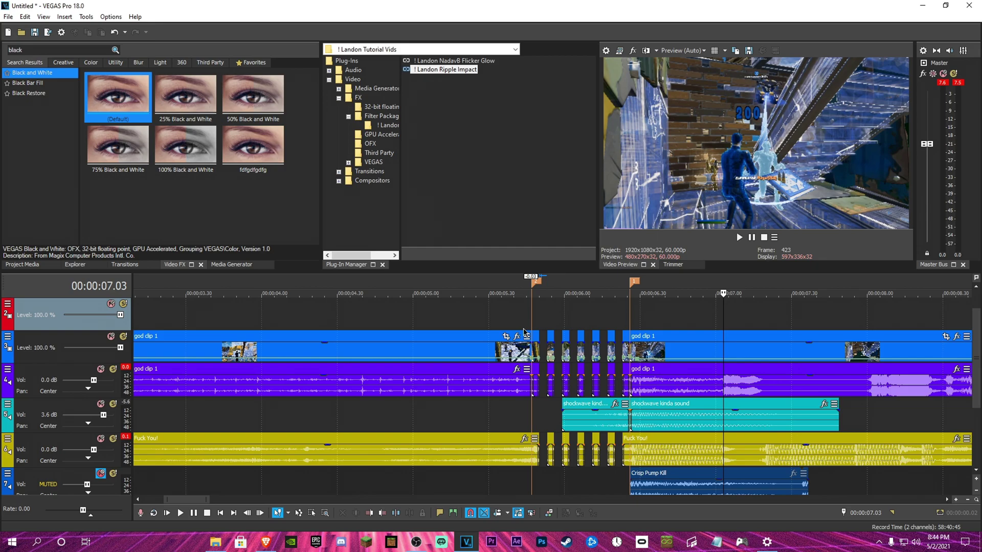
key(space)
click(739, 238)
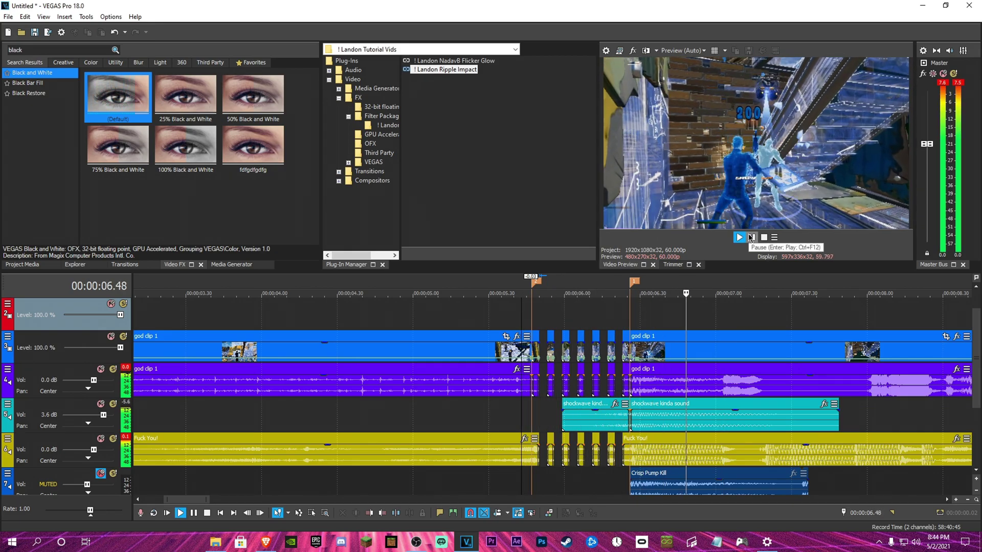
scroll(673, 316, down, 4)
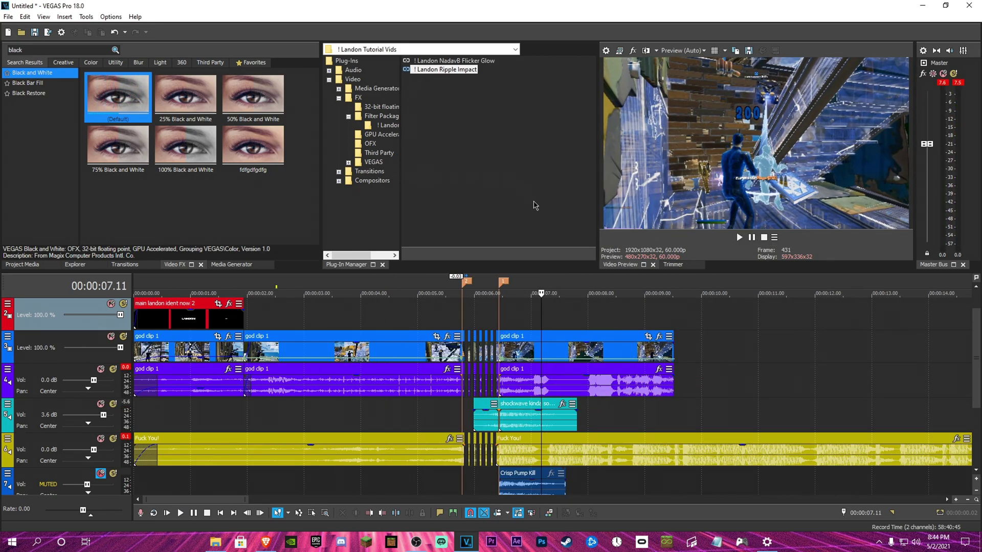
- Lower the gain of the god clip 1 audio after the shot to about -7.3 dB and play the section back
click(504, 341)
scroll(523, 336, up, 6)
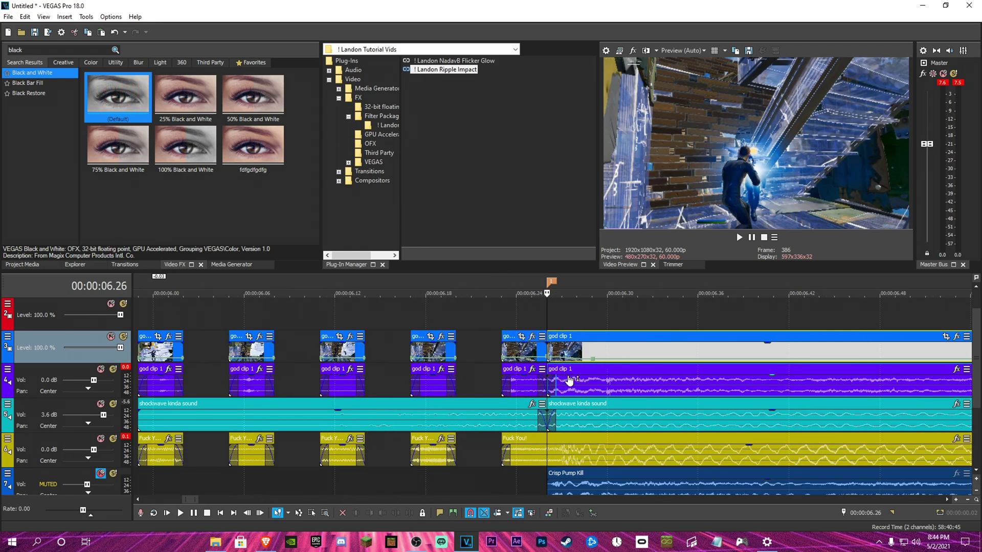
drag(569, 380, 569, 393)
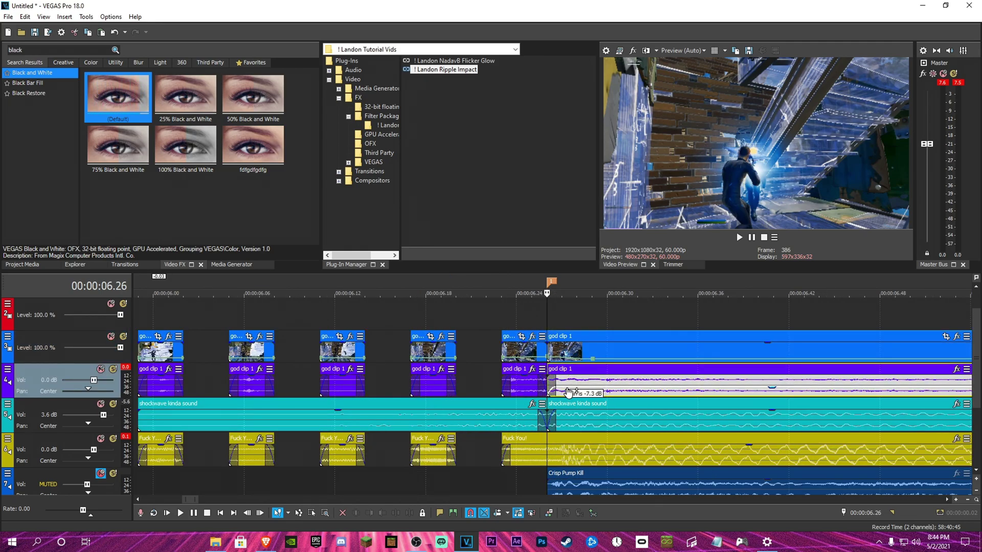
scroll(563, 369, down, 5)
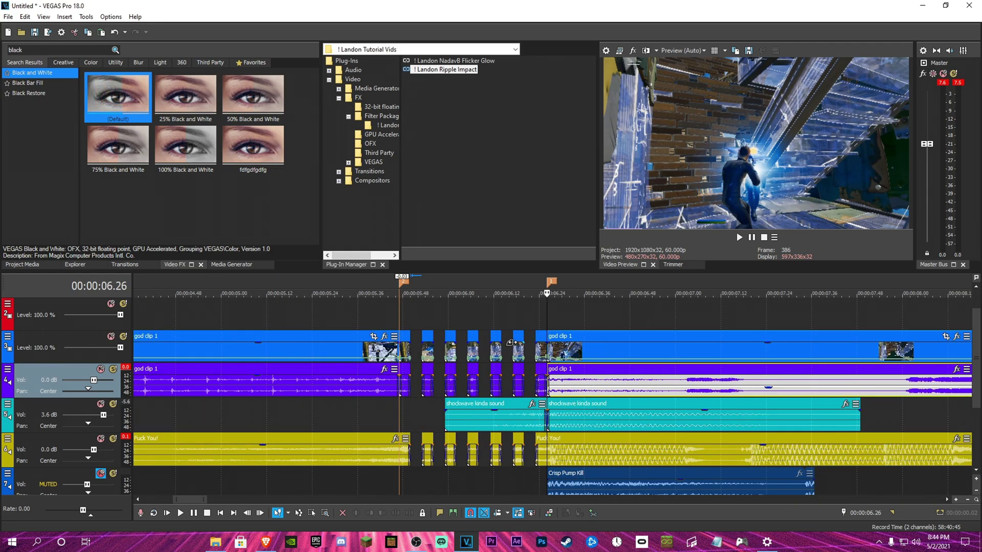
scroll(556, 389, down, 2)
click(540, 323)
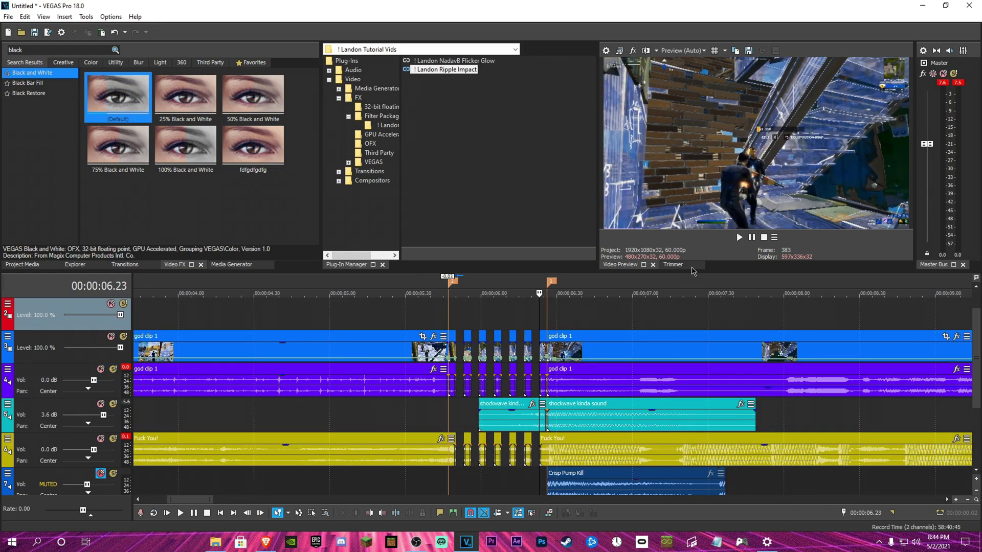
click(740, 238)
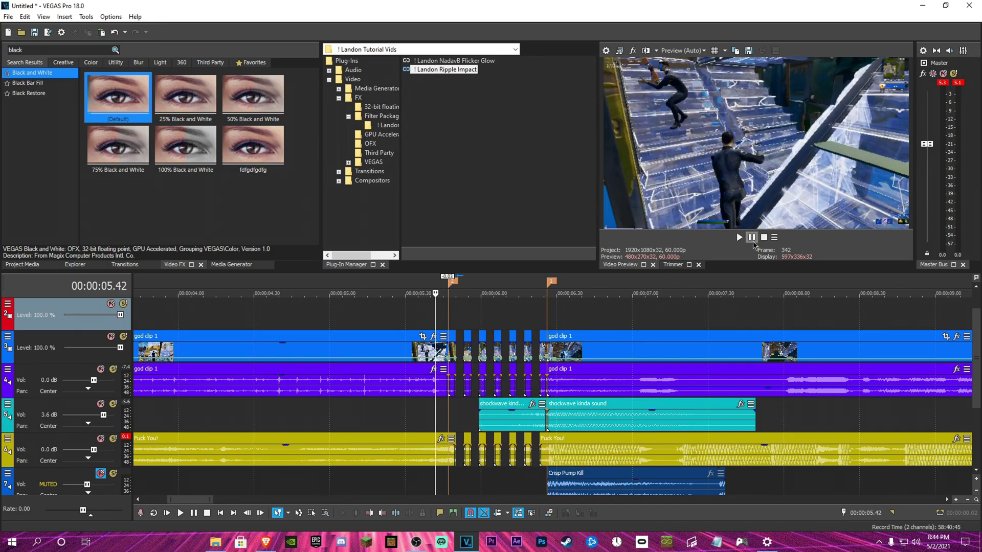
click(750, 238)
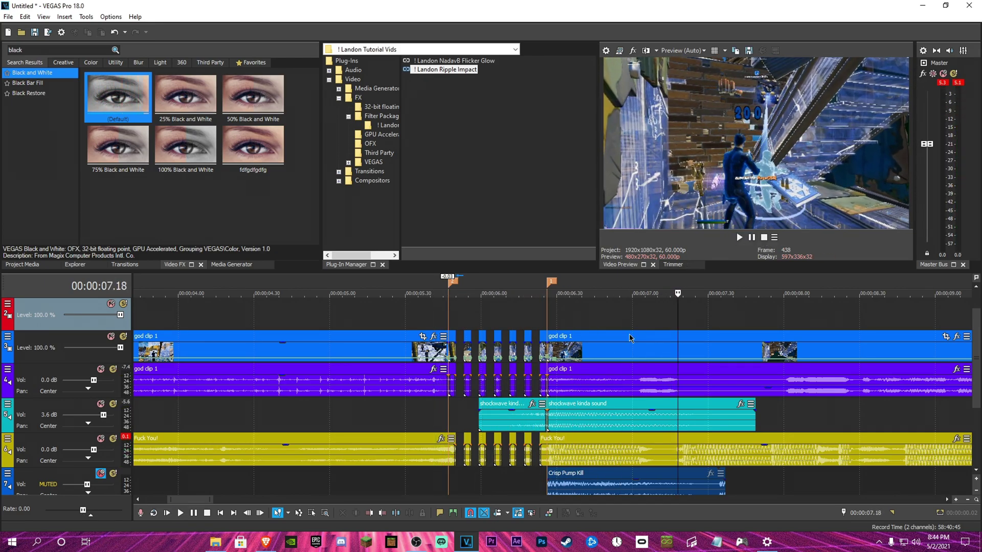
- Unmute the Crisp Pump Kill track and play back the gapped section and shot with the sound
click(100, 474)
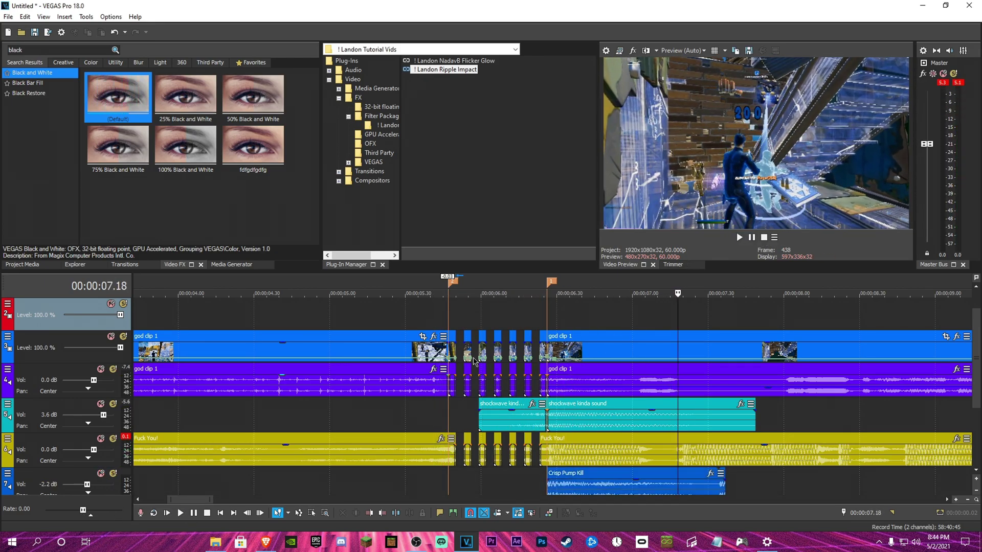
click(523, 302)
click(740, 237)
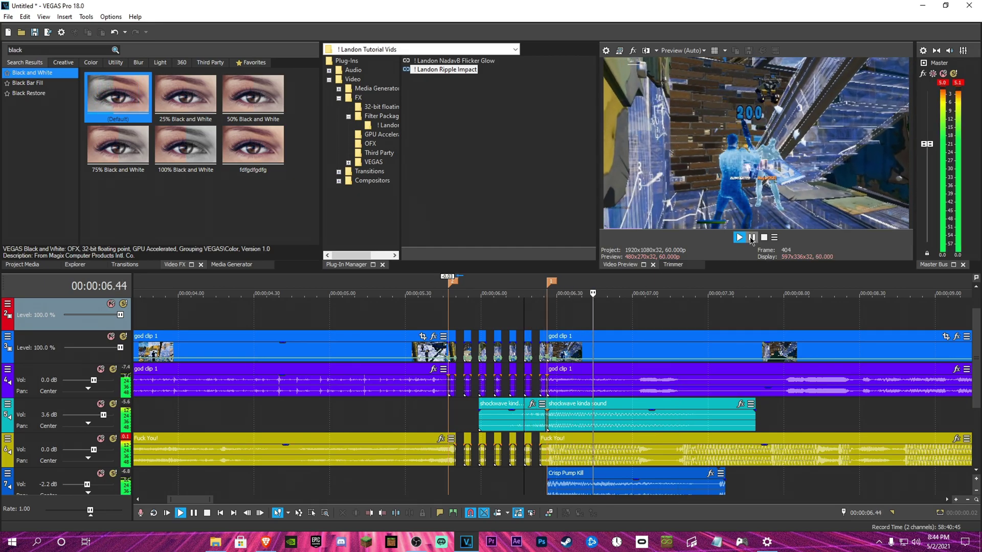
click(752, 238)
click(434, 317)
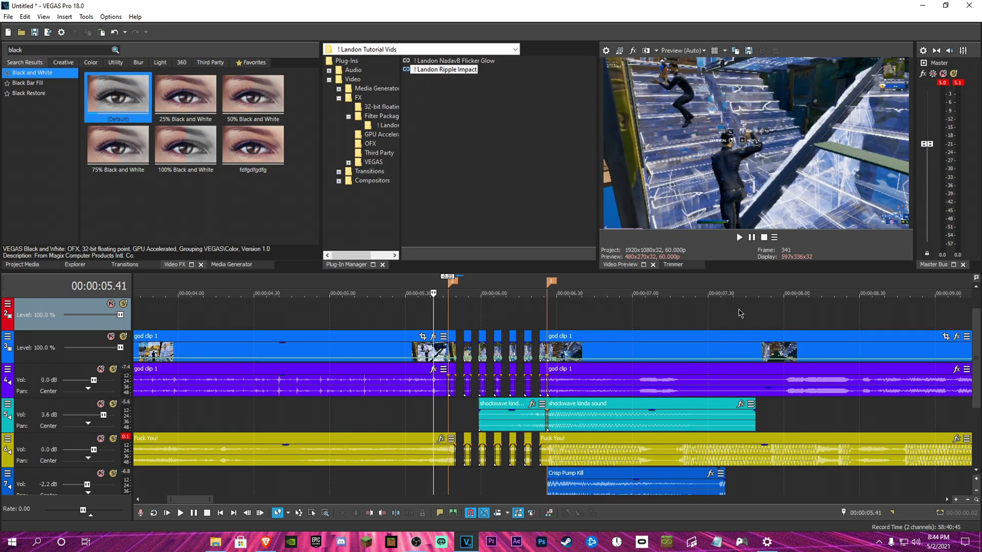
click(752, 238)
click(751, 238)
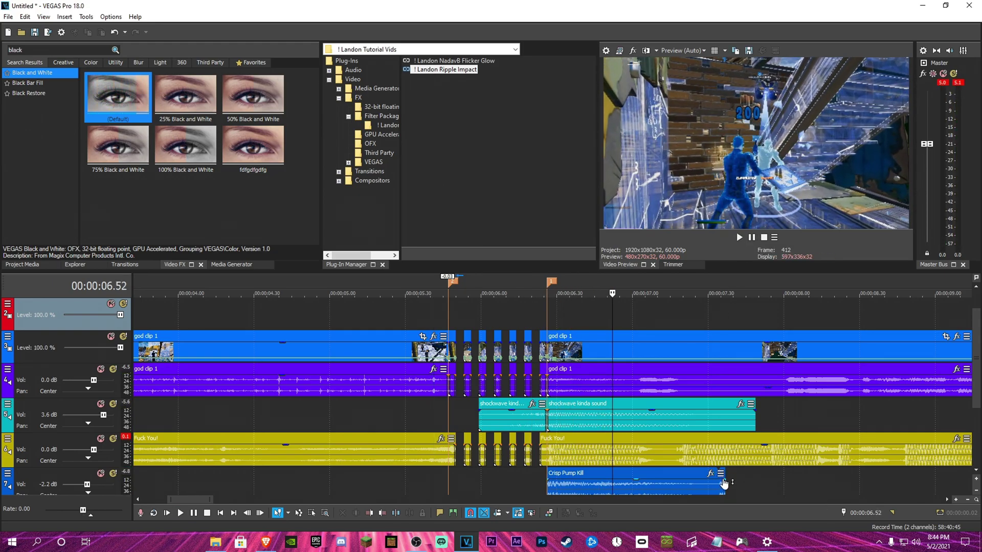
- Add a fade-out across almost the full length of the Crisp Pump Kill sound and play the result back
drag(723, 484, 550, 485)
click(430, 316)
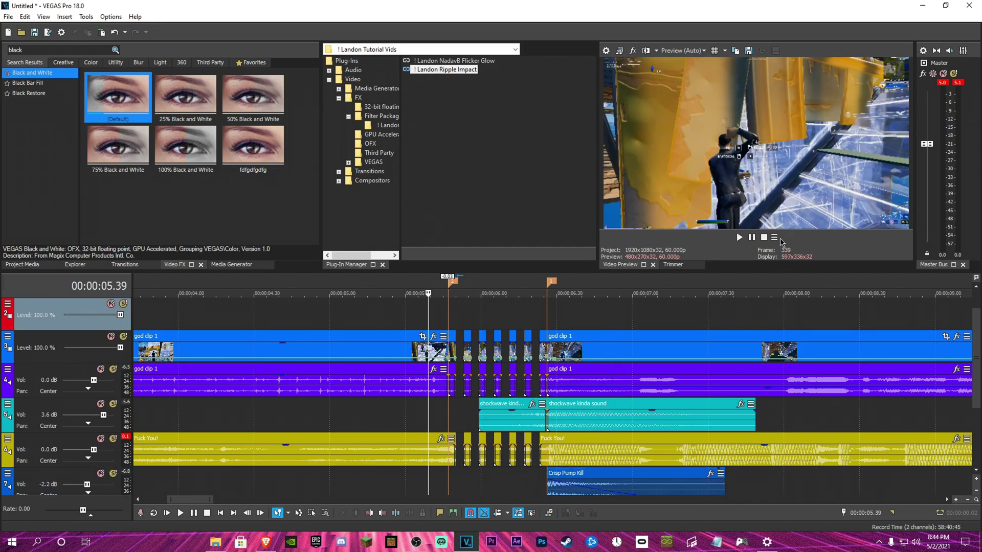
key(space)
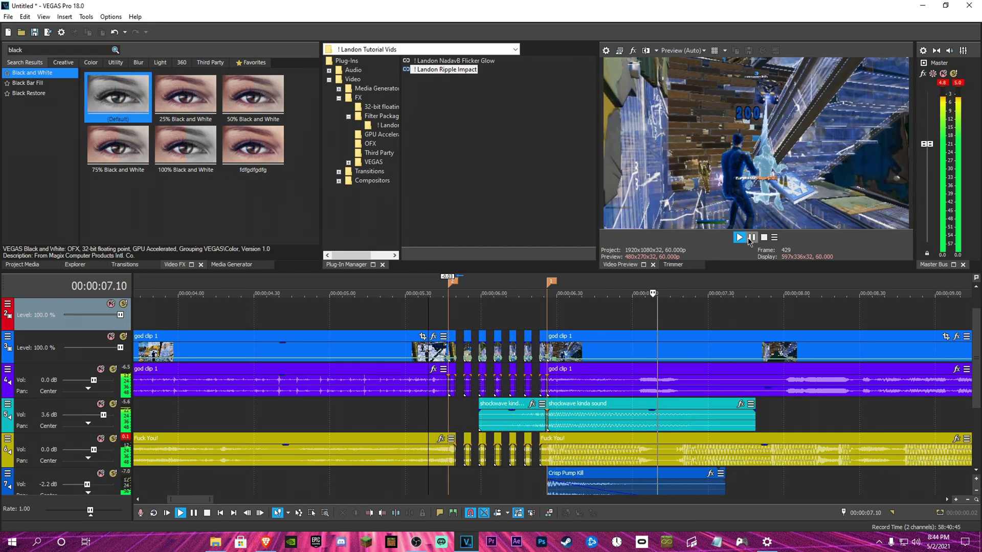
key(space)
- Apply the Ripple Impact effect package to the god clip 1 video event that starts at the shot marker and play it back
click(549, 340)
scroll(552, 341, down, 2)
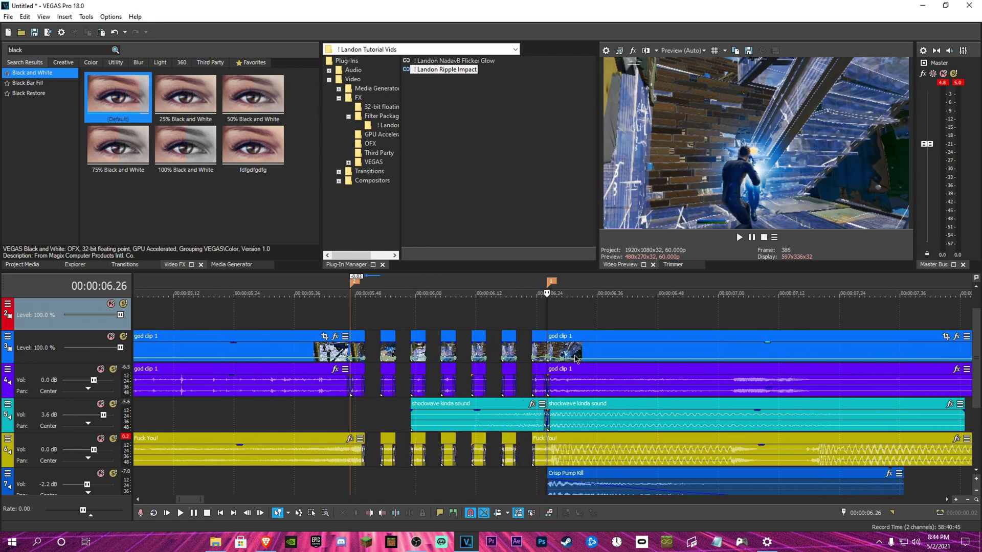
drag(447, 73, 477, 124)
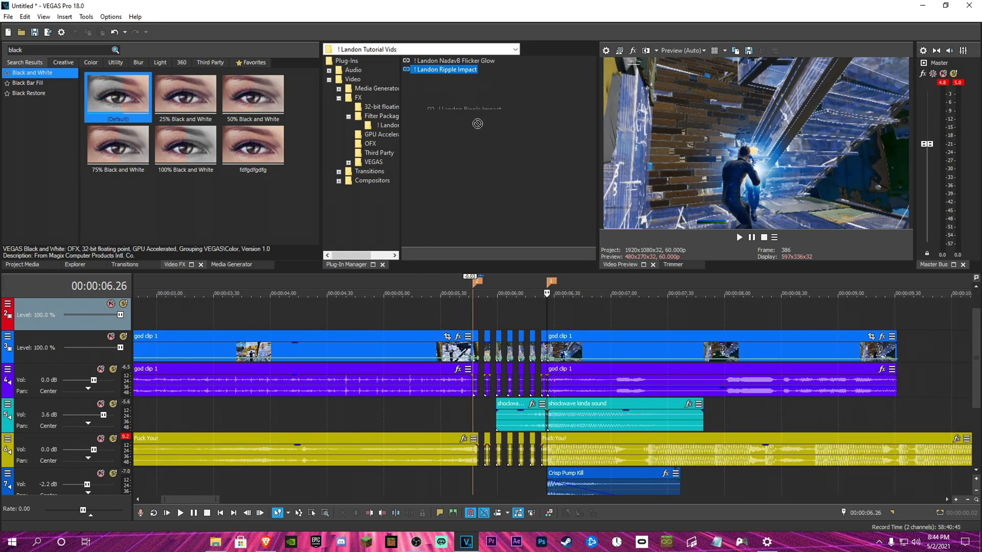
drag(578, 349, 579, 350)
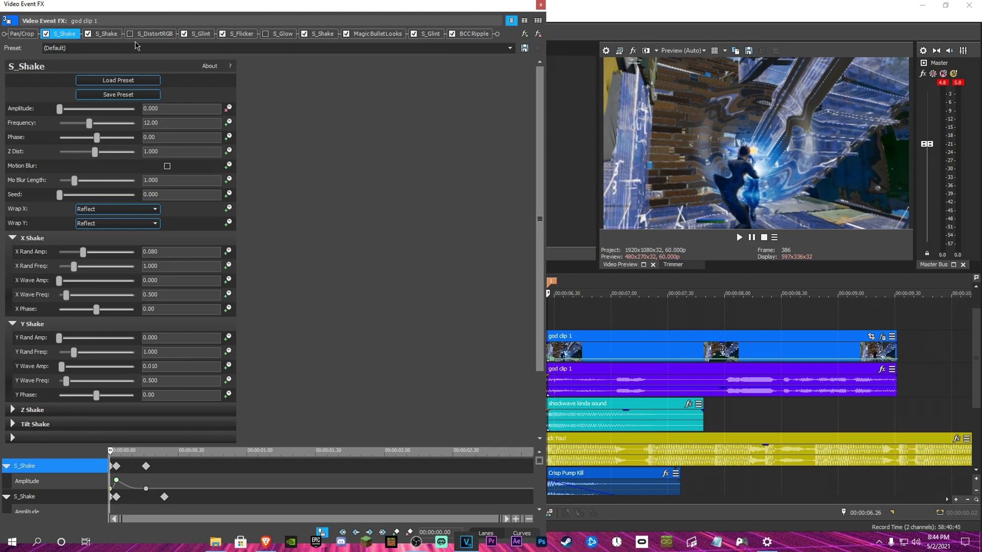
click(540, 5)
key(space)
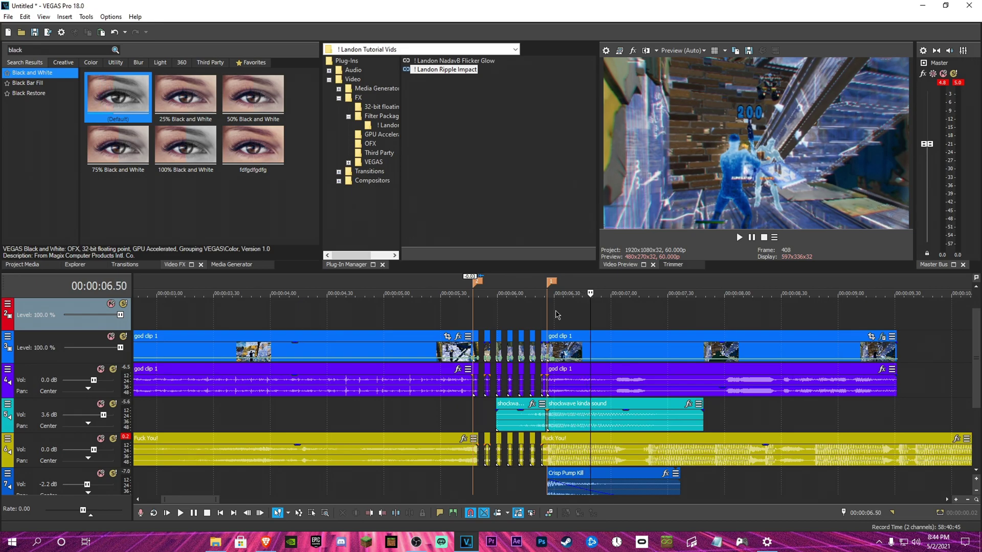
- Replay the shot from its marker and inspect the effect chain of the god clip 1 event after it
click(550, 320)
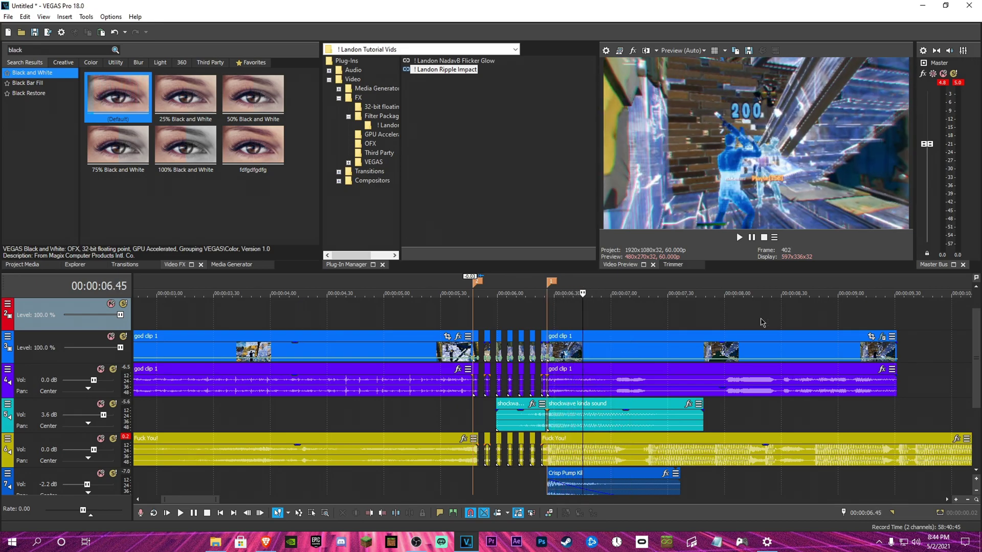
click(881, 336)
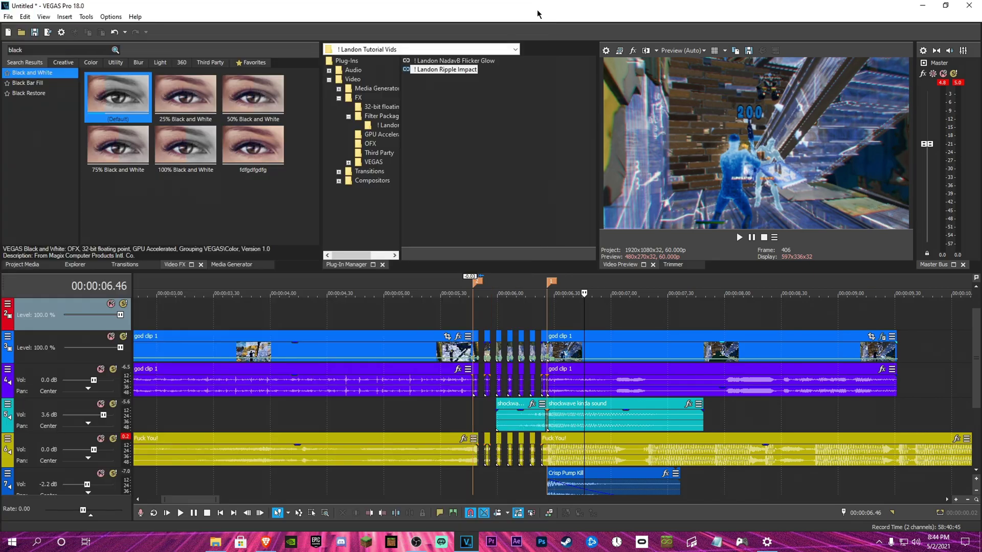
click(541, 5)
click(546, 316)
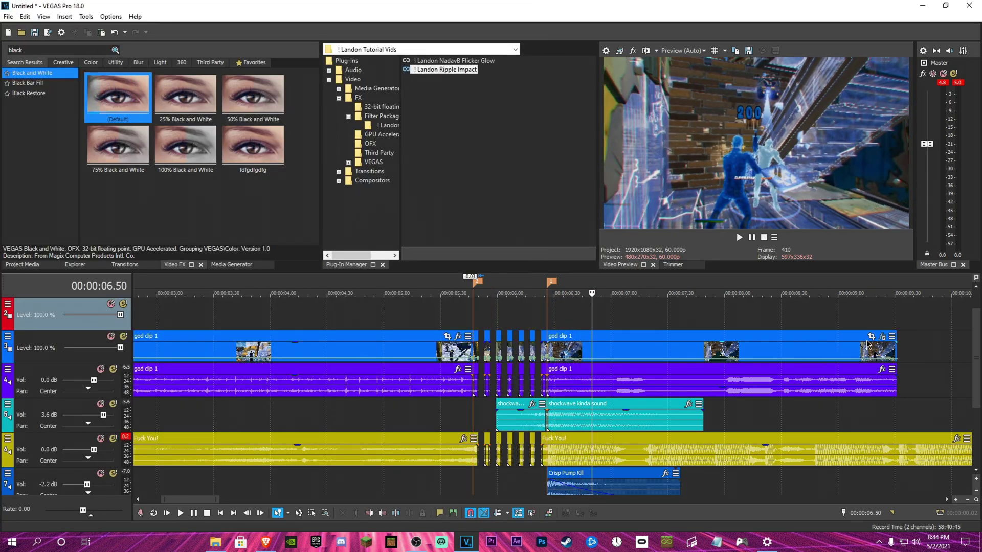
click(885, 348)
click(881, 336)
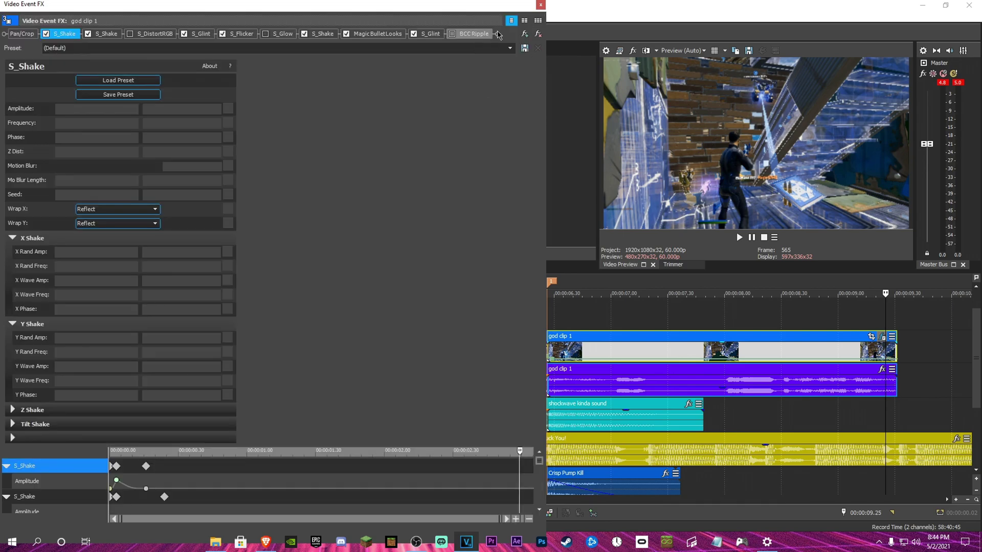
click(541, 5)
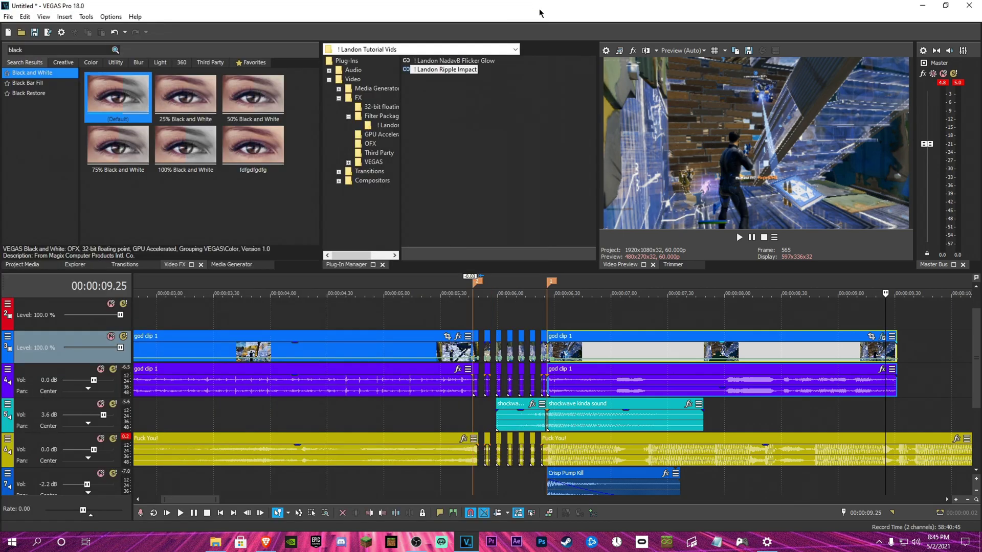
- Copy the first three-frame video fragment onto track 2 directly above and delete the duplicated audio
click(472, 319)
scroll(464, 328, down, 1)
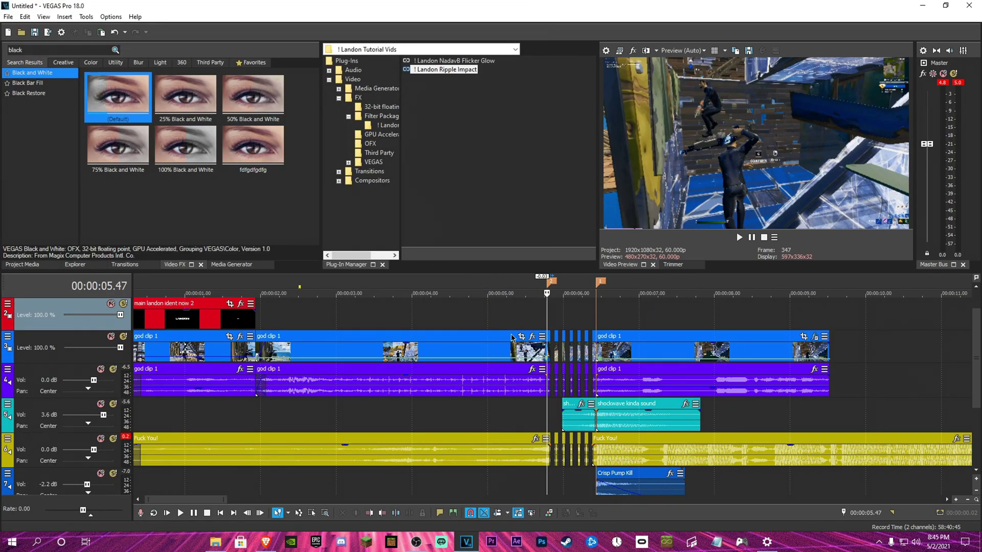
scroll(579, 342, up, 3)
scroll(607, 354, up, 3)
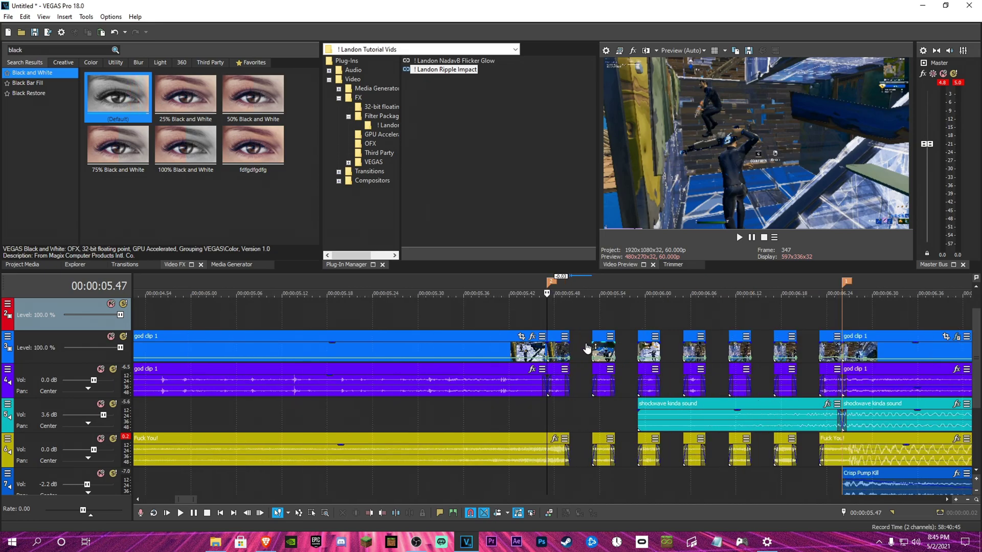
click(559, 357)
drag(559, 357, 559, 324)
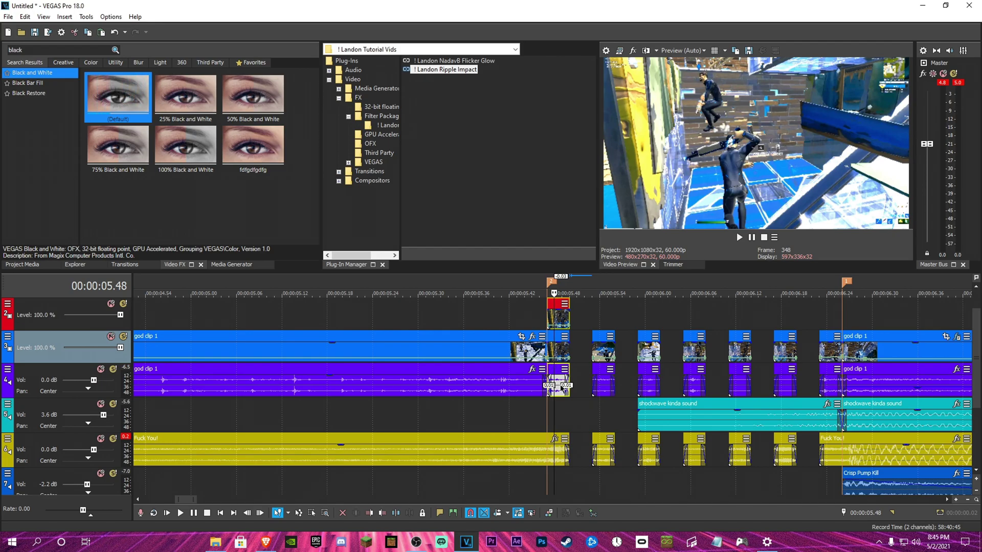
click(558, 384)
right_click(558, 385)
click(572, 279)
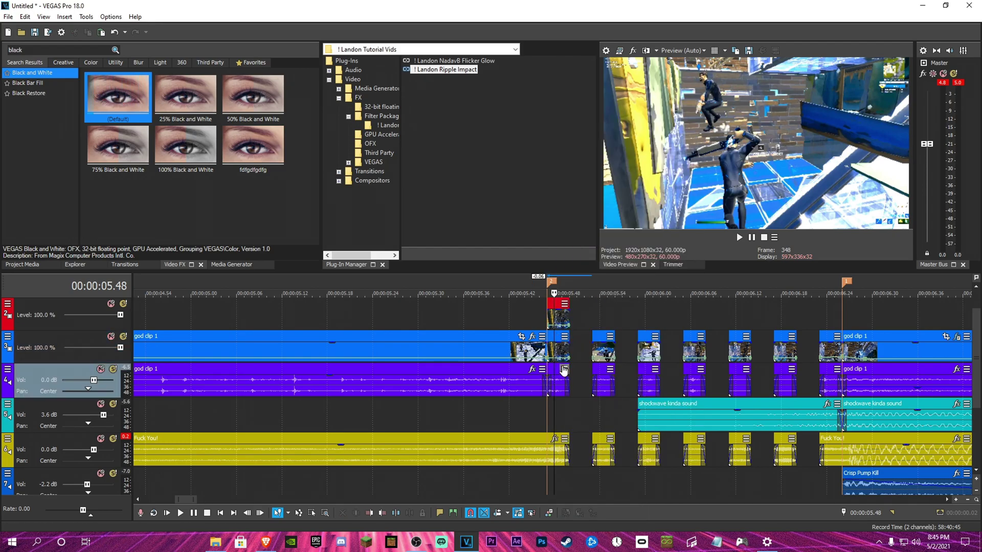
- Copy the second video fragment onto track 2 directly above and remove its duplicated audio
click(598, 338)
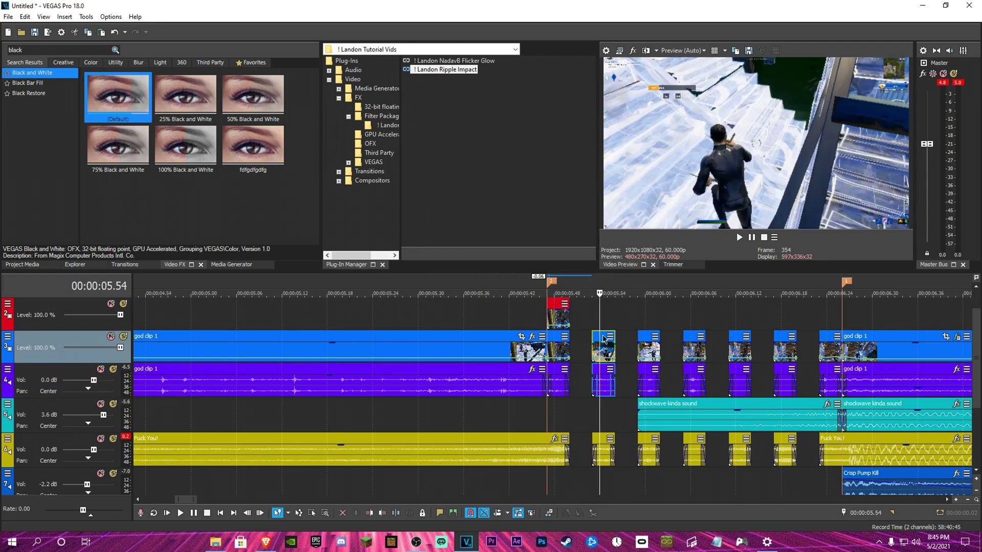
ctrl+drag(604, 338, 604, 313)
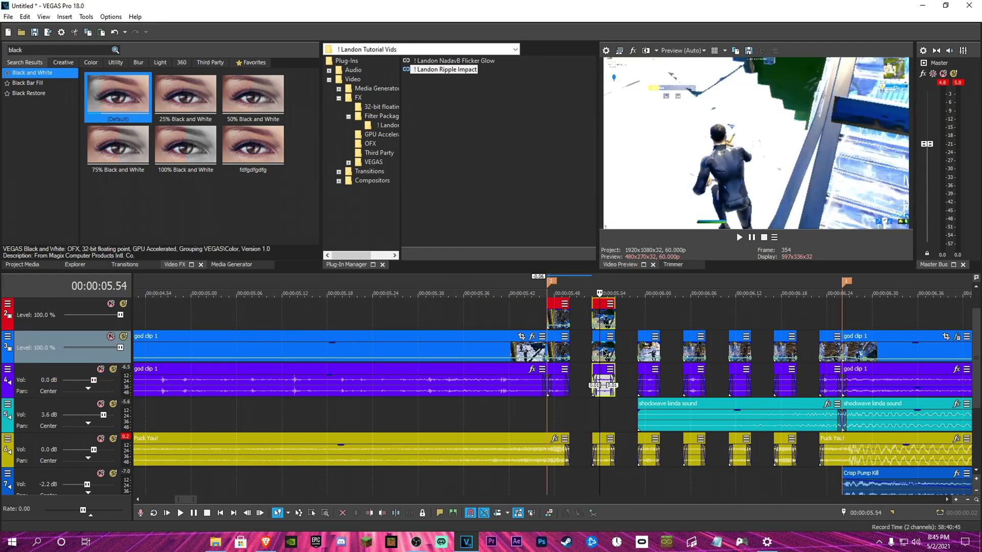
right_click(604, 376)
click(623, 278)
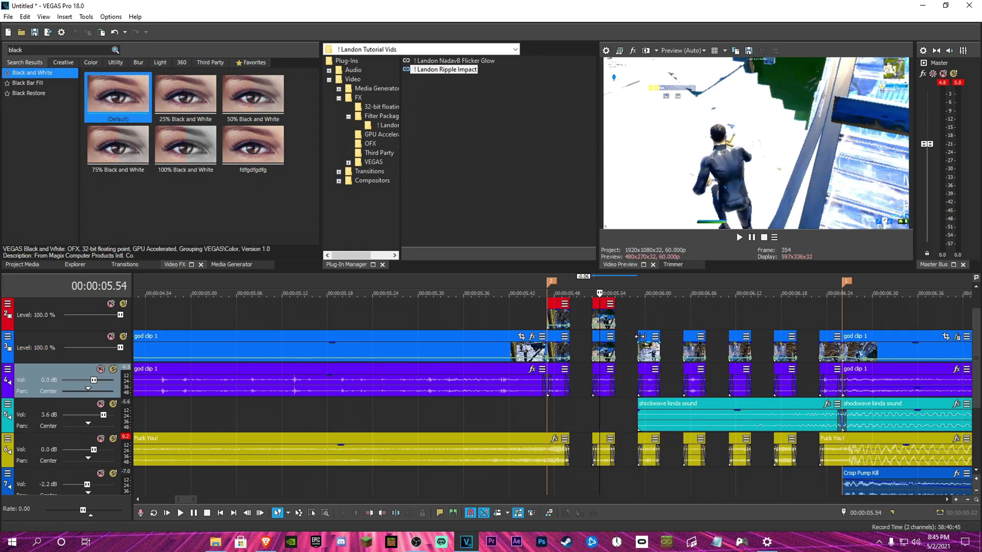
- Copy the third video fragment onto track 2 directly above and remove its duplicated audio
click(645, 342)
ctrl+drag(646, 341, 647, 314)
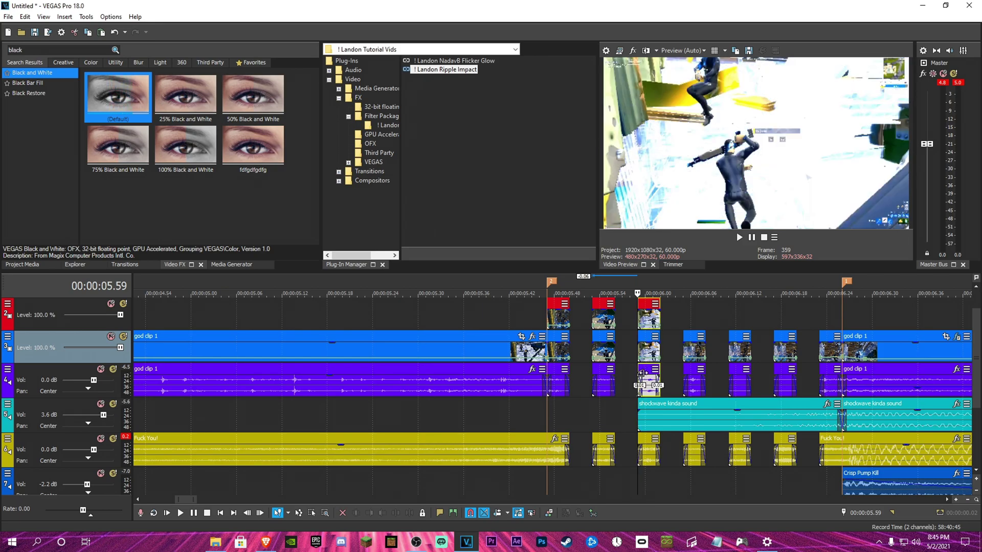
right_click(648, 375)
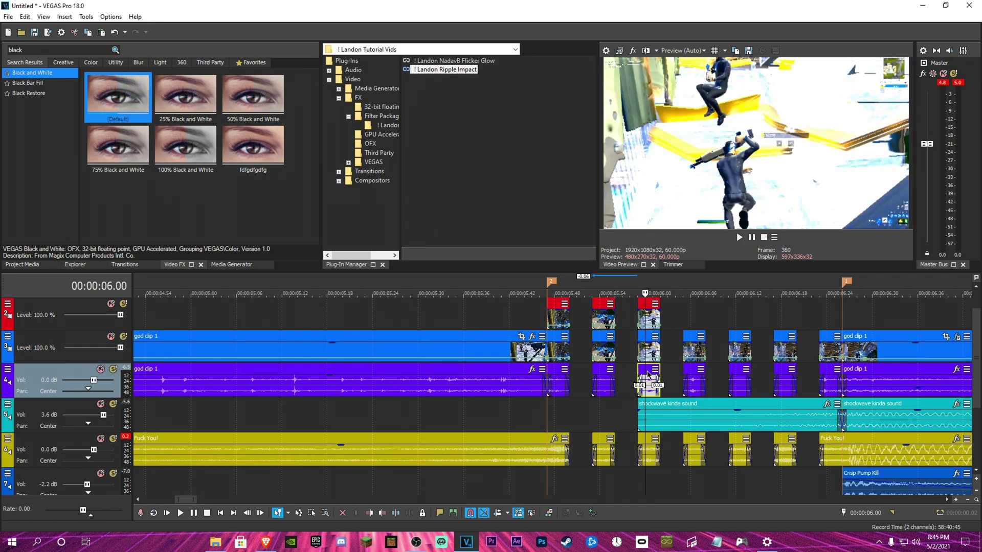
right_click(648, 374)
click(667, 279)
- Copy the fourth video fragment onto track 2 directly above and remove its duplicated audio
click(688, 334)
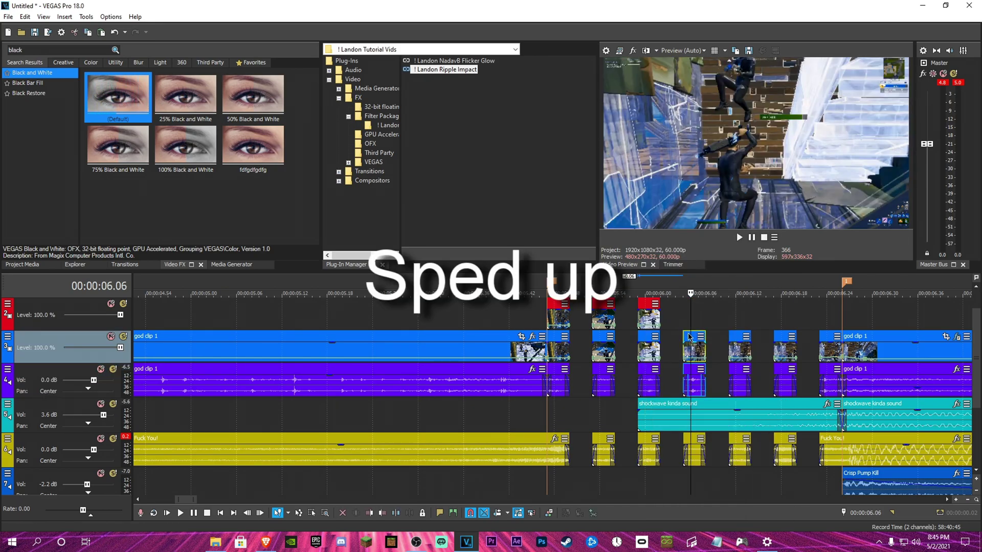
click(693, 374)
drag(689, 338, 735, 318)
right_click(694, 374)
click(712, 279)
- Copy the fifth and sixth video fragments onto track 2 directly above and delete the duplicated audio
click(734, 335)
click(739, 374)
right_click(738, 374)
click(757, 279)
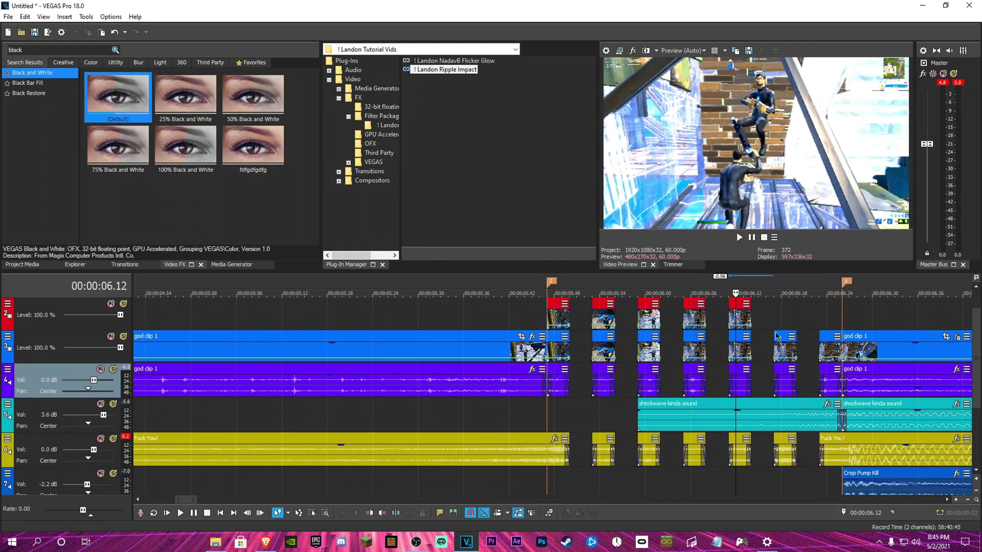
click(780, 336)
drag(780, 337, 778, 318)
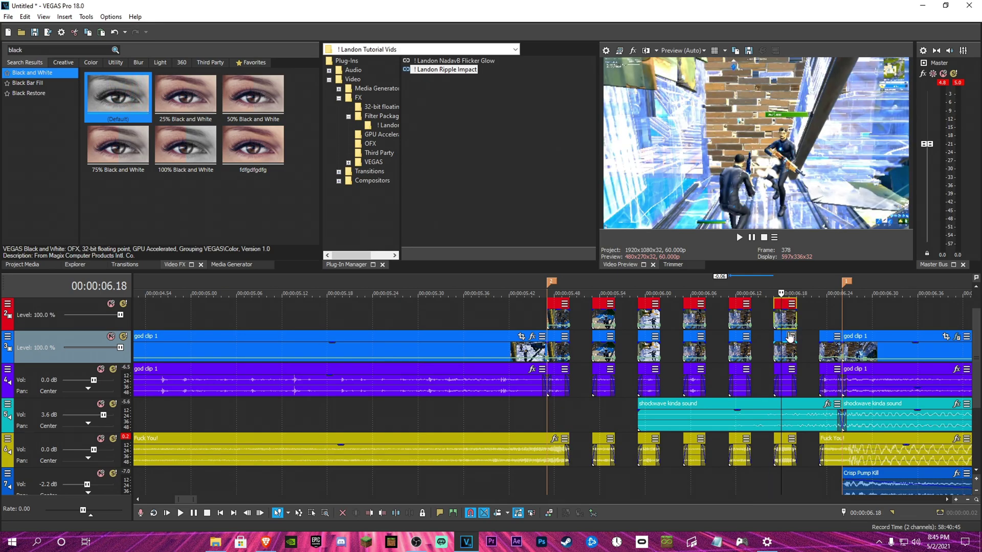
- Apply the default Black and White effect to the first and second video fragments on track 3
scroll(777, 318, down, 2)
click(435, 317)
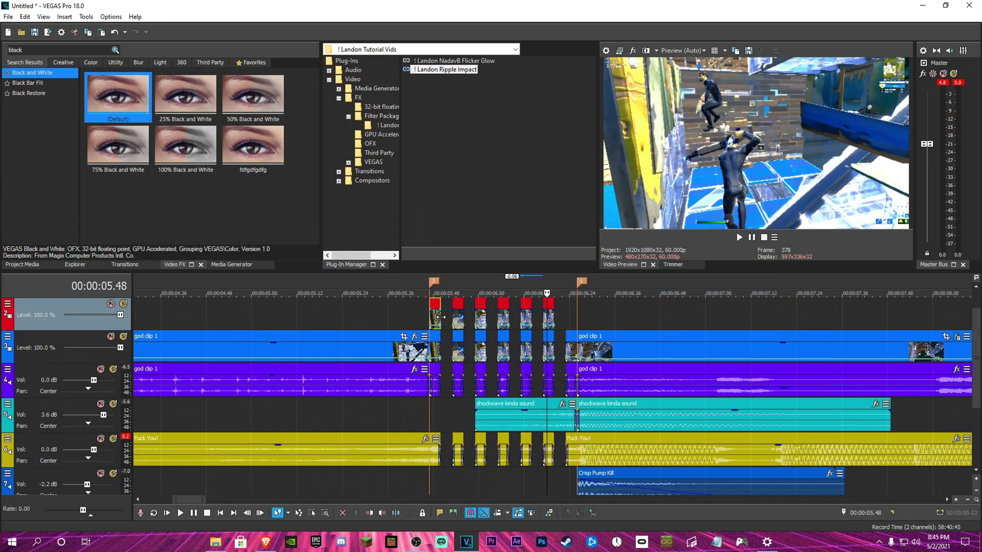
scroll(535, 338, up, 2)
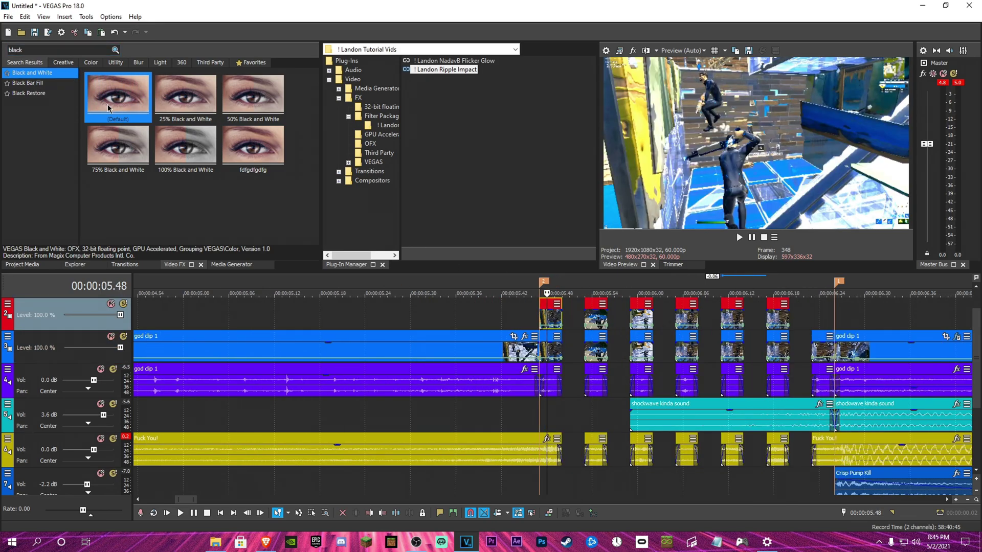
drag(556, 352, 556, 352)
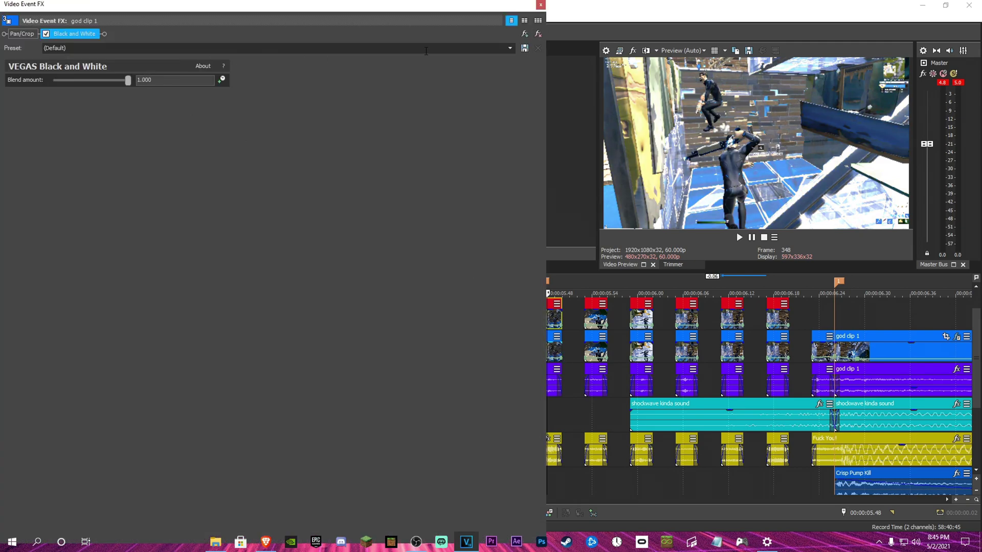
click(540, 5)
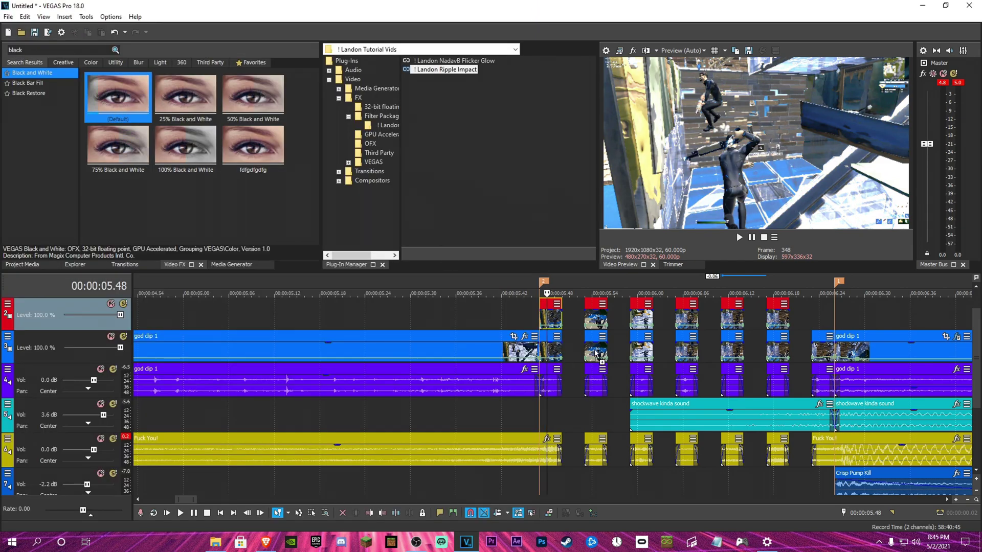
drag(596, 353, 597, 353)
click(539, 6)
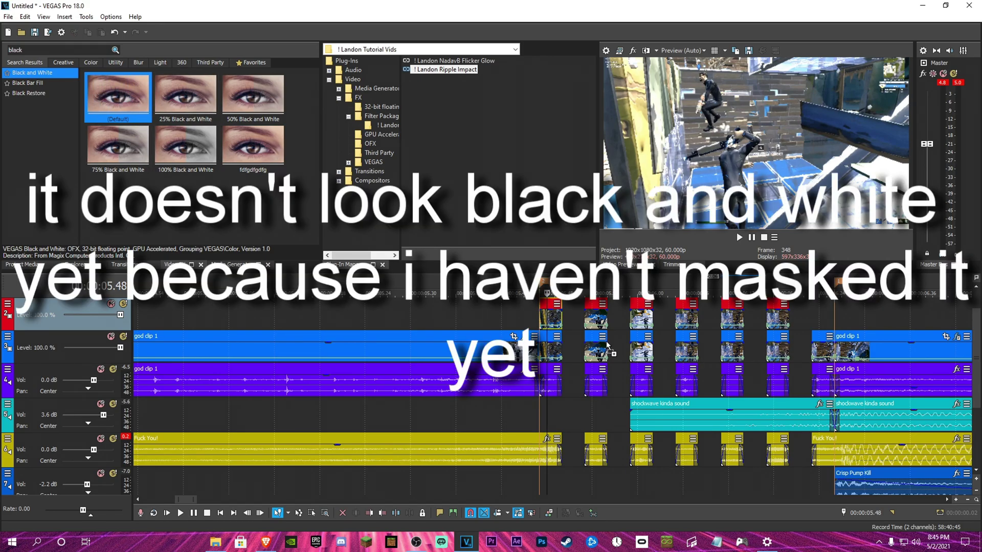
- Apply the default Black and White effect to the third through sixth video fragments on track 3
drag(608, 346, 646, 348)
click(543, 7)
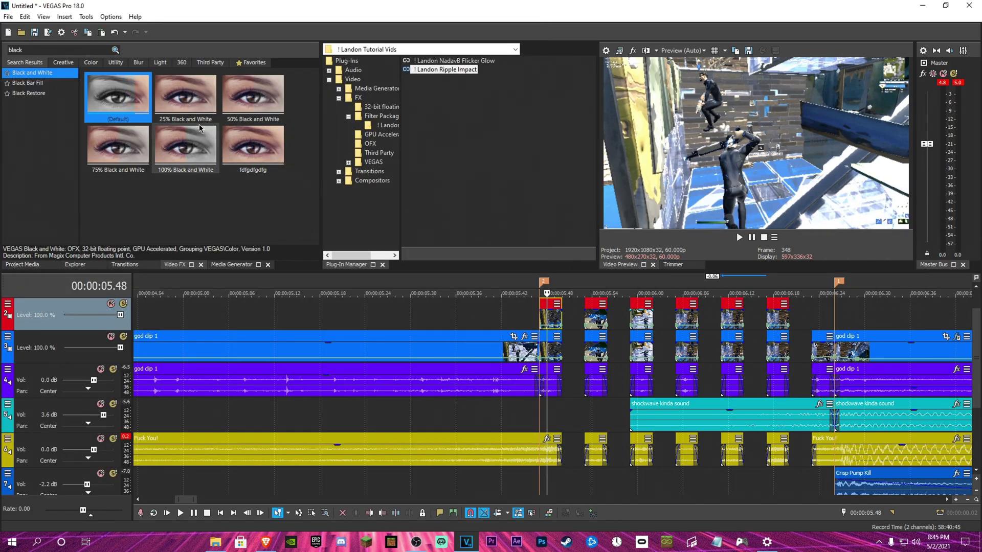
drag(118, 102, 679, 350)
click(541, 5)
click(539, 7)
drag(141, 107, 782, 351)
click(541, 7)
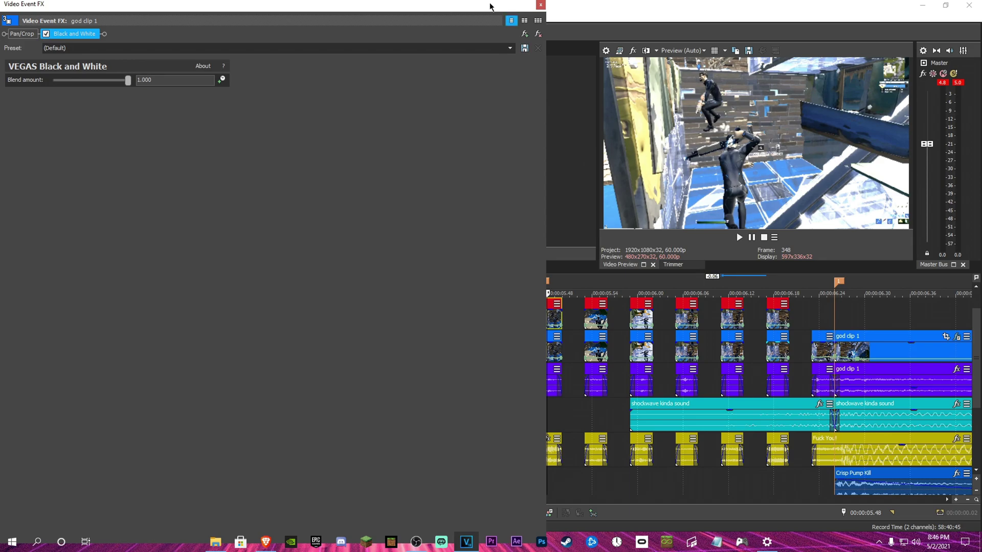
click(541, 6)
- Play back the layered fragments from the first marker
click(540, 329)
key(space)
key(space)
scroll(435, 356, up, 2)
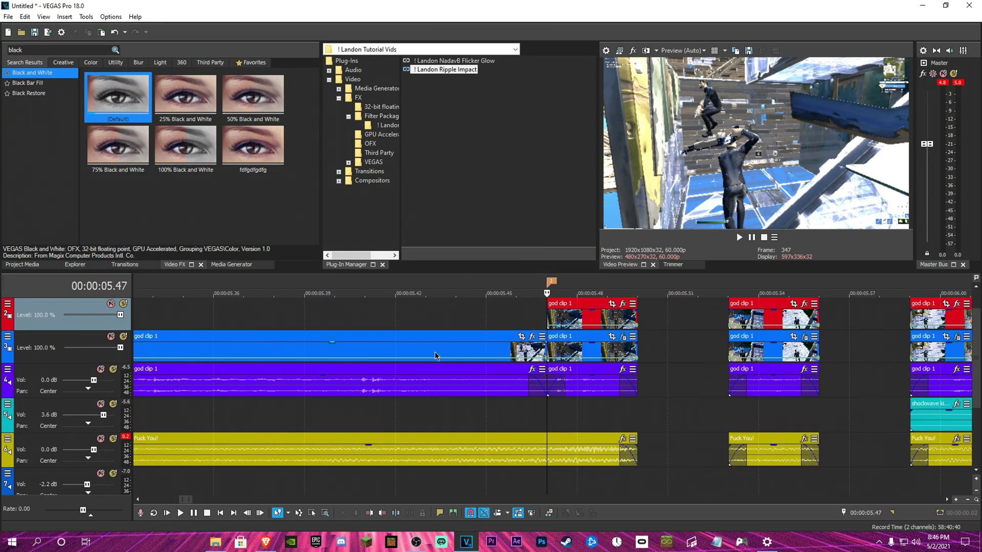
scroll(671, 336, down, 2)
key(space)
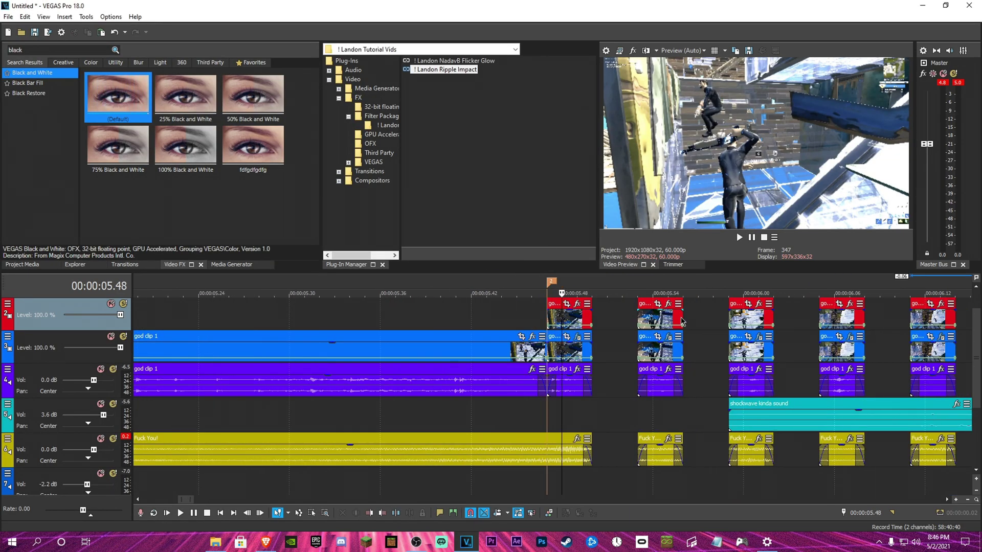
- Apply the Flicker Glow effect package to the first and second fragments on track 2
click(547, 316)
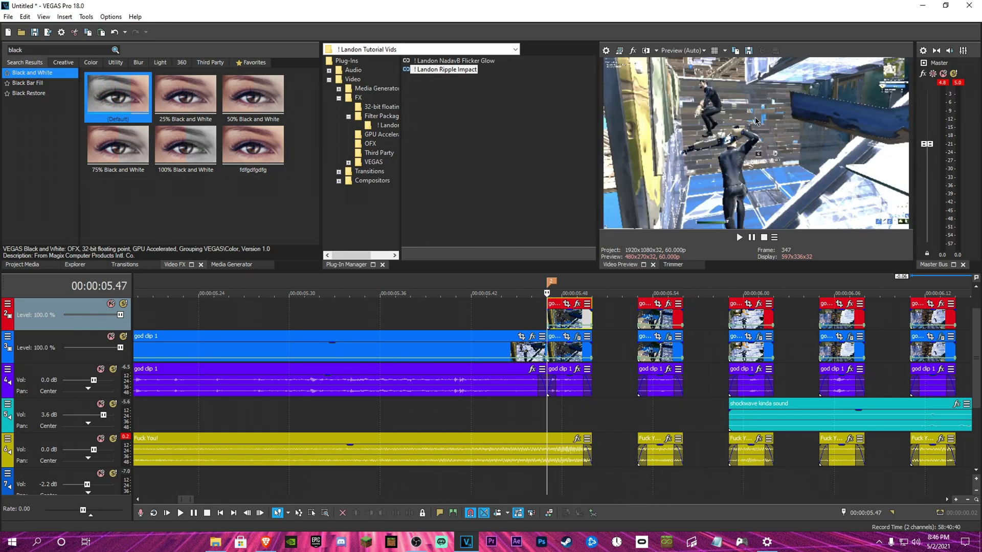
drag(460, 61, 569, 321)
click(541, 5)
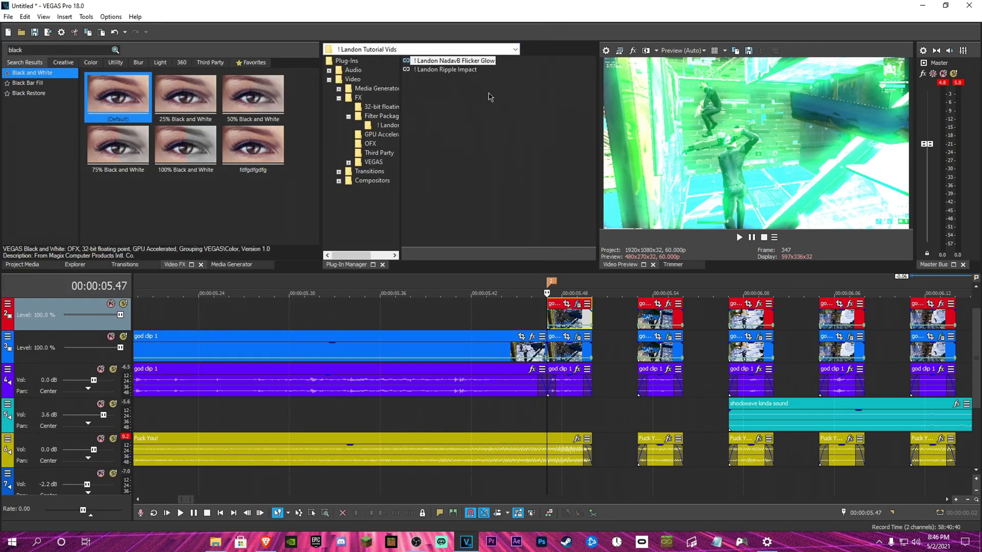
drag(491, 63, 645, 316)
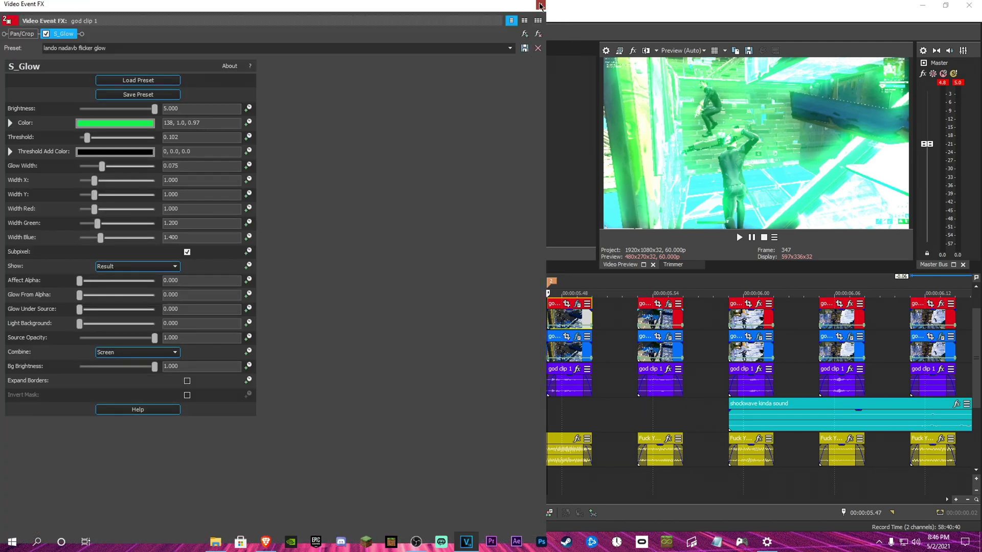
click(540, 5)
- Apply the Flicker Glow effect package to the third through sixth video fragments on track 2
drag(496, 60, 687, 270)
drag(739, 319, 739, 320)
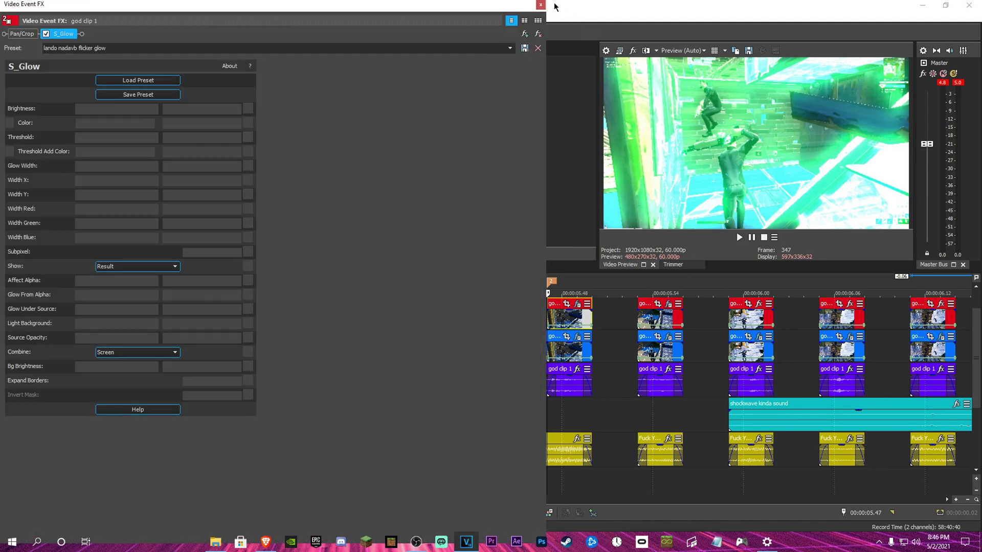
click(538, 5)
drag(490, 64, 838, 319)
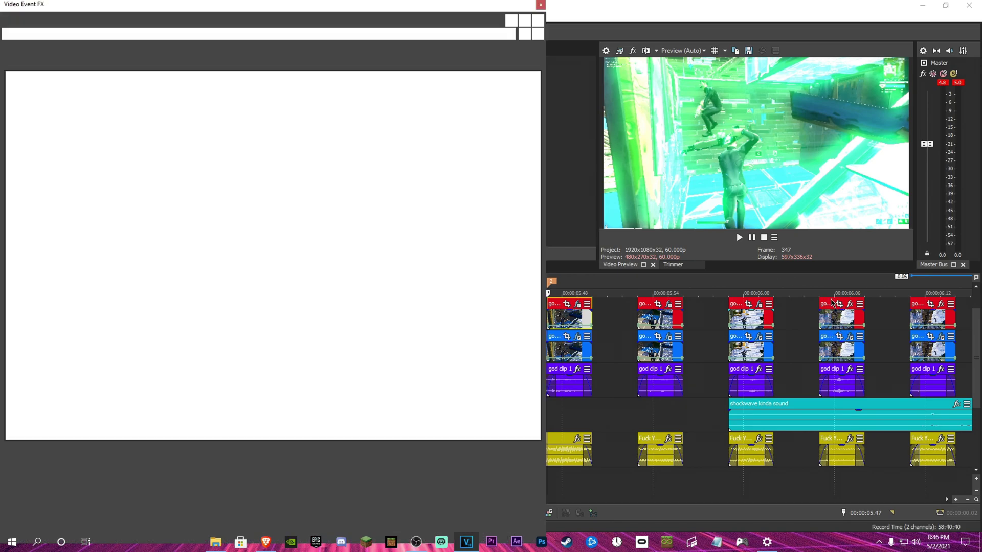
click(540, 5)
drag(468, 63, 921, 319)
click(539, 5)
scroll(634, 312, down, 3)
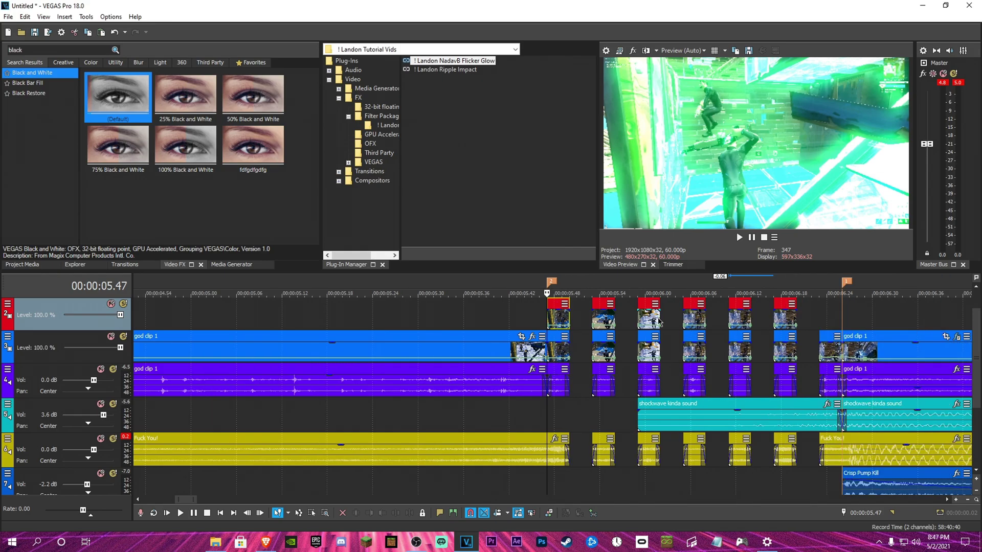
click(710, 321)
scroll(665, 313, up, 3)
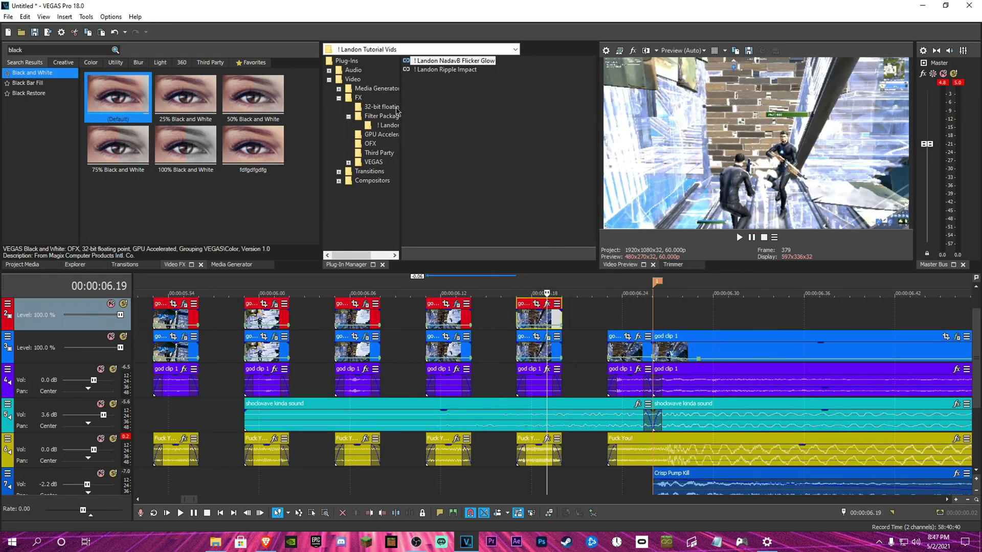
drag(463, 64, 469, 78)
drag(540, 312, 540, 313)
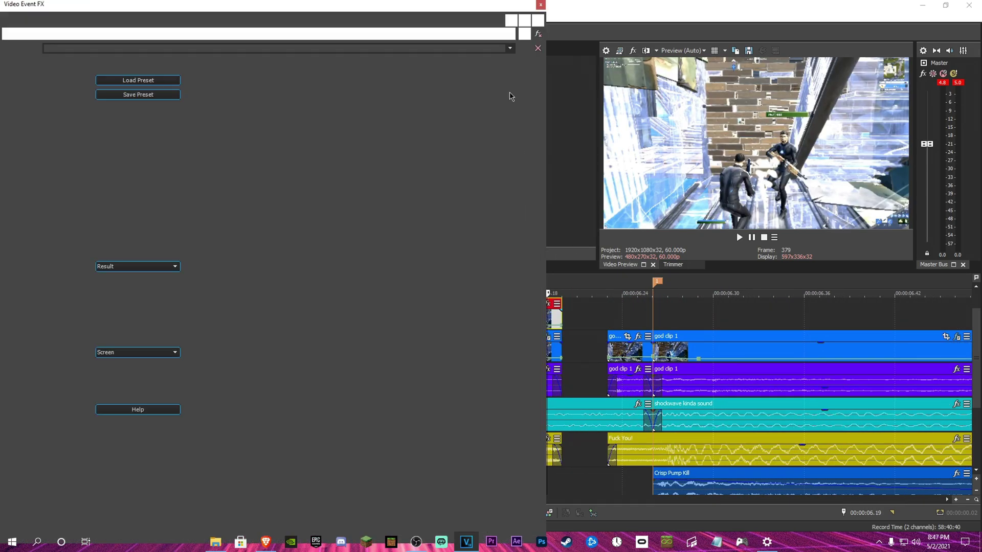
click(543, 5)
- Draw an elliptical Pan/Crop mask around the foreground player in the first fragment on track 2
scroll(442, 326, down, 3)
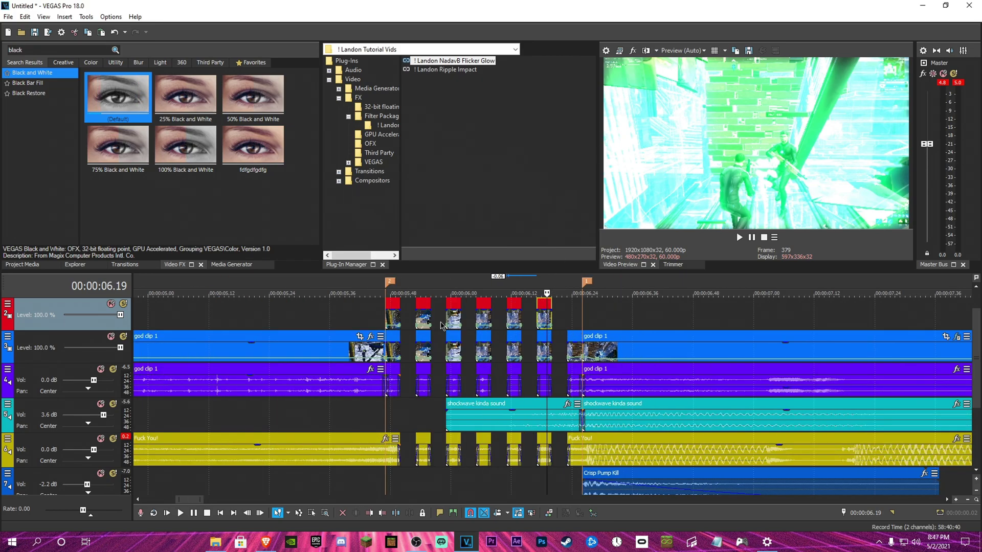
click(389, 322)
scroll(406, 325, up, 3)
click(535, 320)
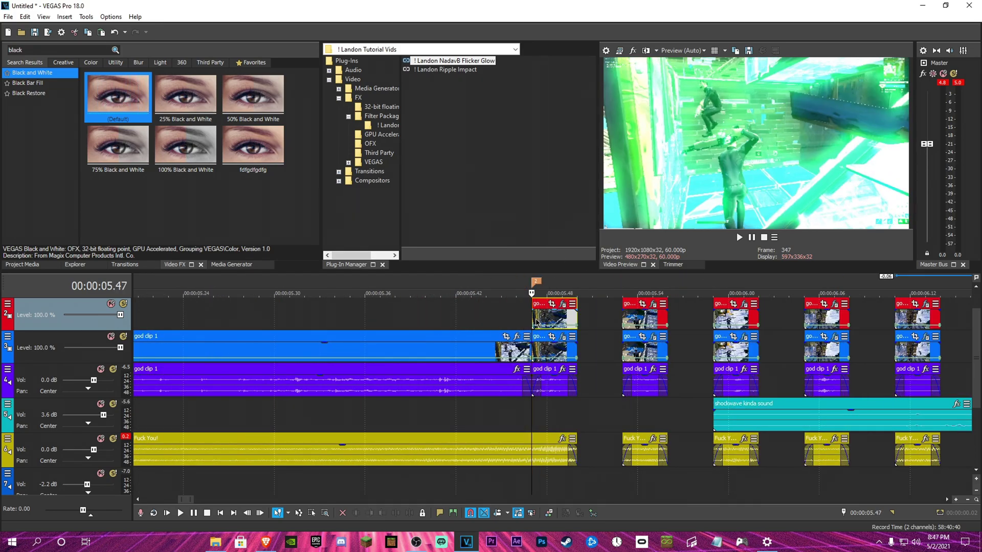
scroll(538, 321, up, 1)
scroll(587, 307, down, 3)
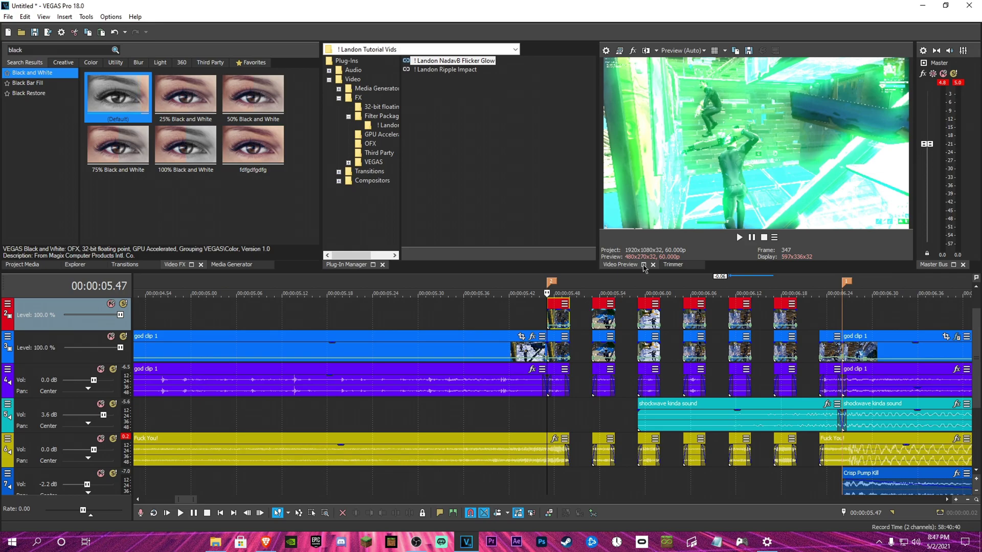
scroll(590, 318, up, 4)
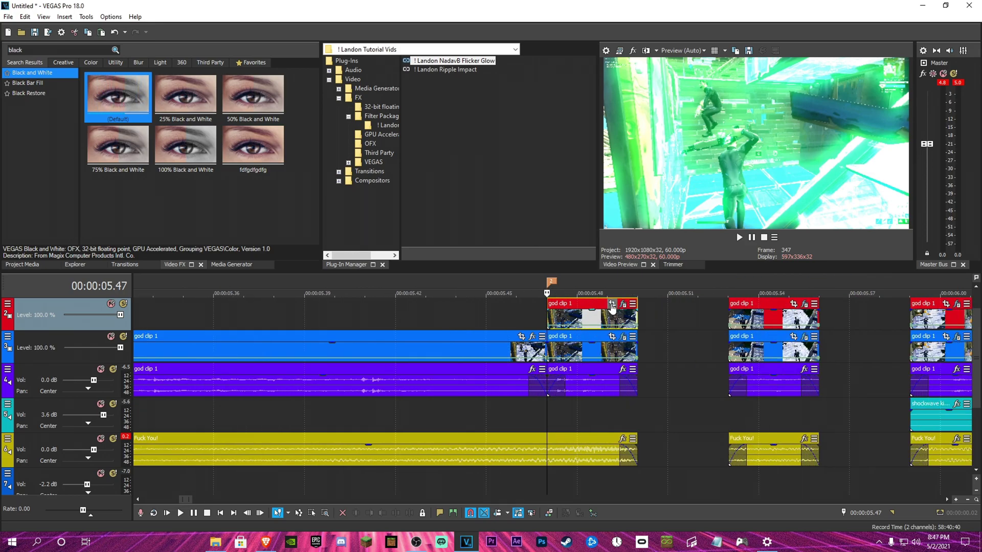
click(612, 304)
click(9, 512)
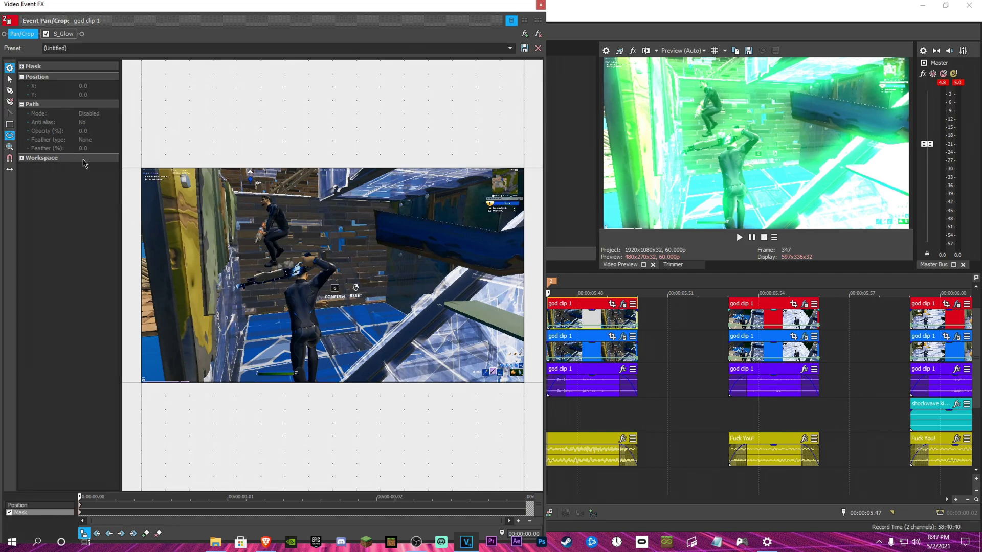
drag(261, 261, 338, 386)
drag(338, 324, 305, 314)
click(305, 315)
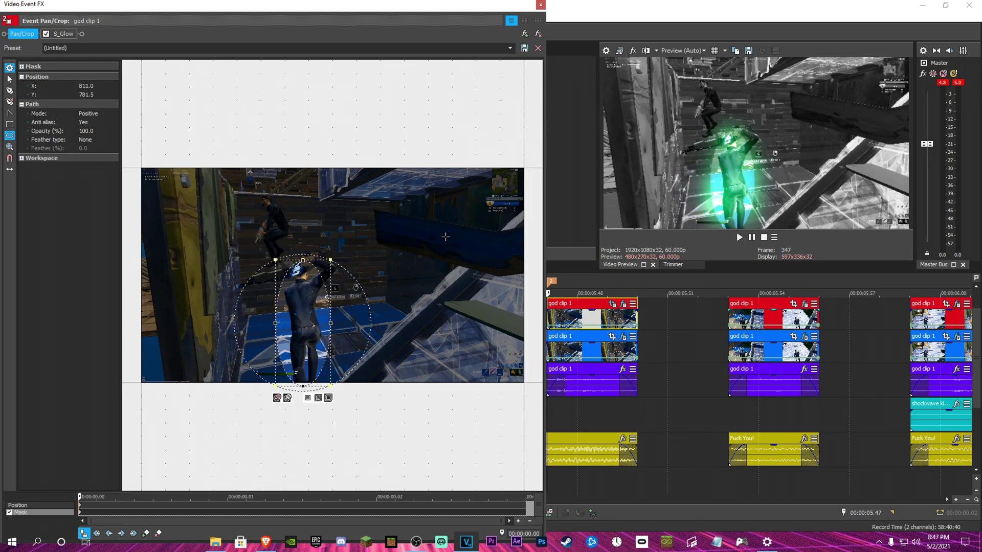
- Set the first fragment's mask feather type to Both and try feather values of 50, 20 and 5 %
click(87, 139)
click(89, 166)
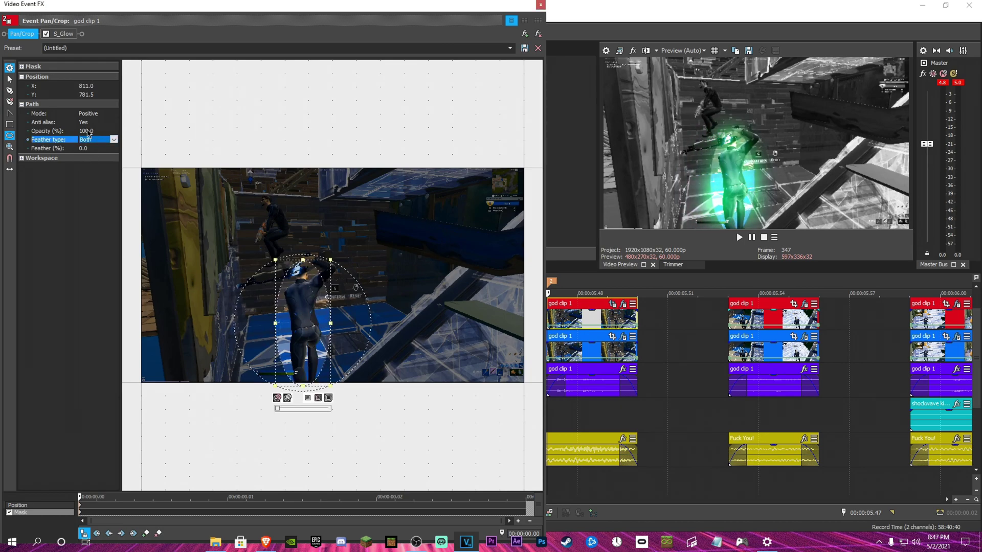
click(83, 148)
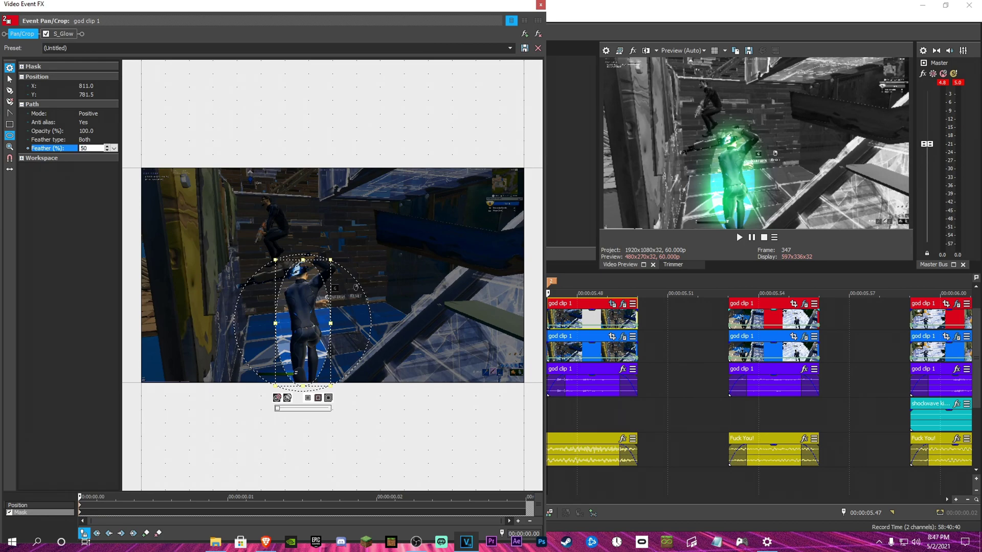
key(Return)
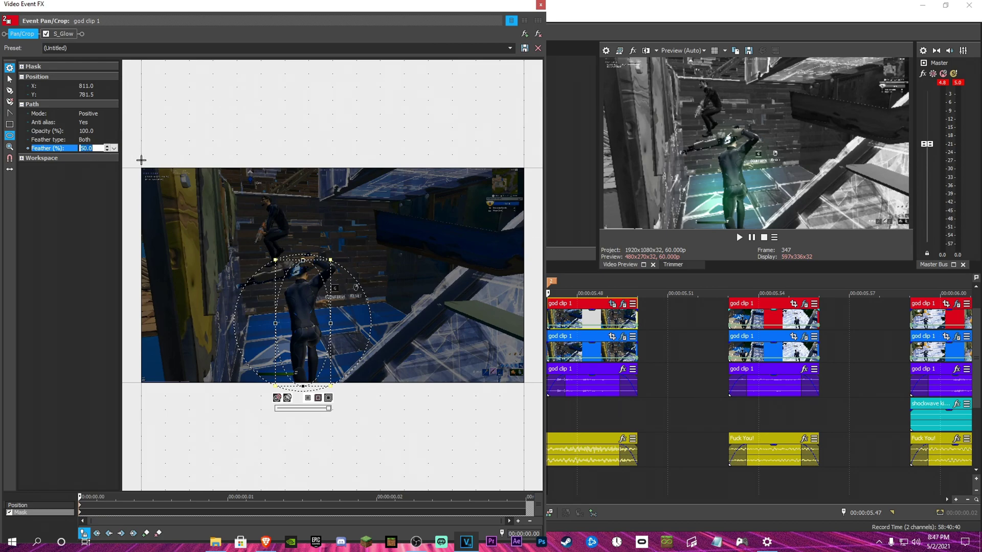
text(5)
key(Return)
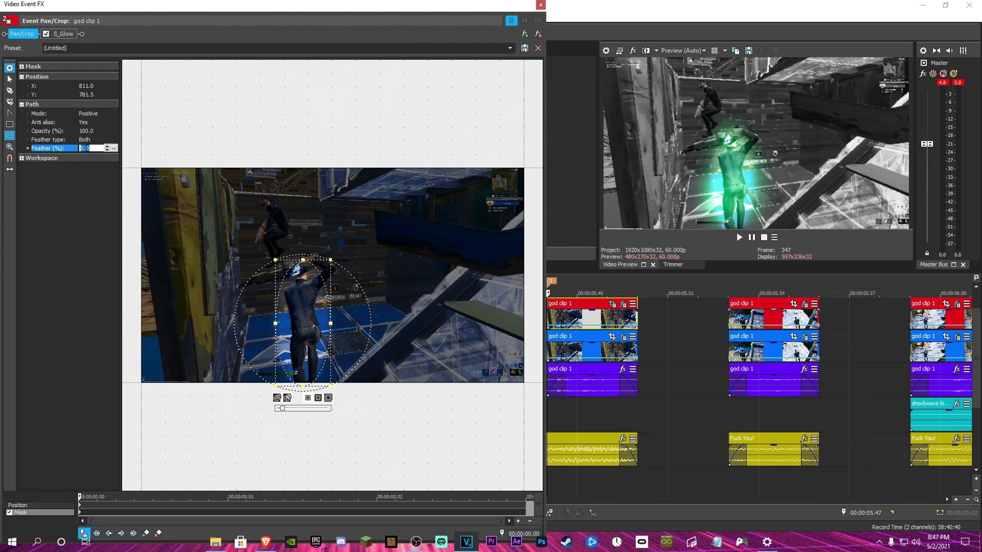
key(Return)
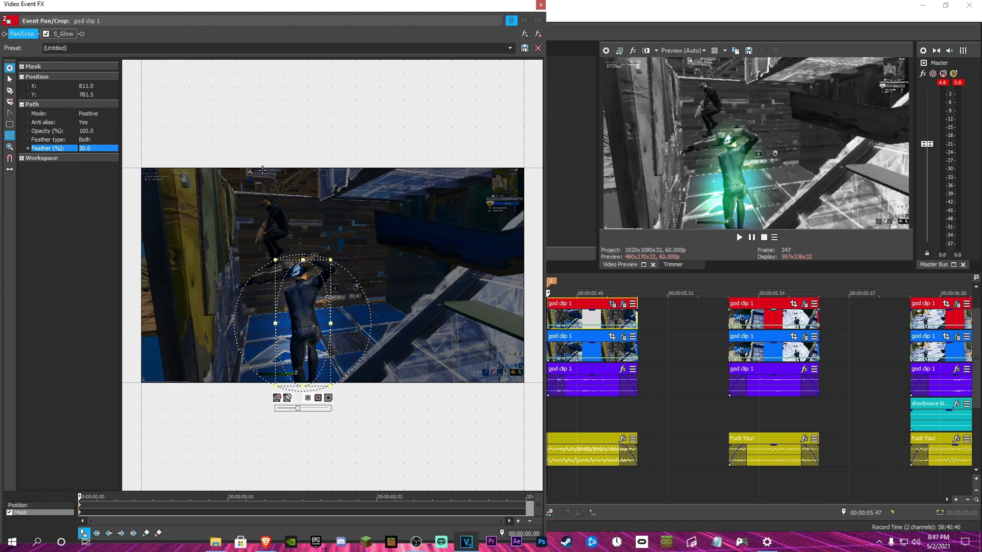
click(84, 148)
text(5)
key(Return)
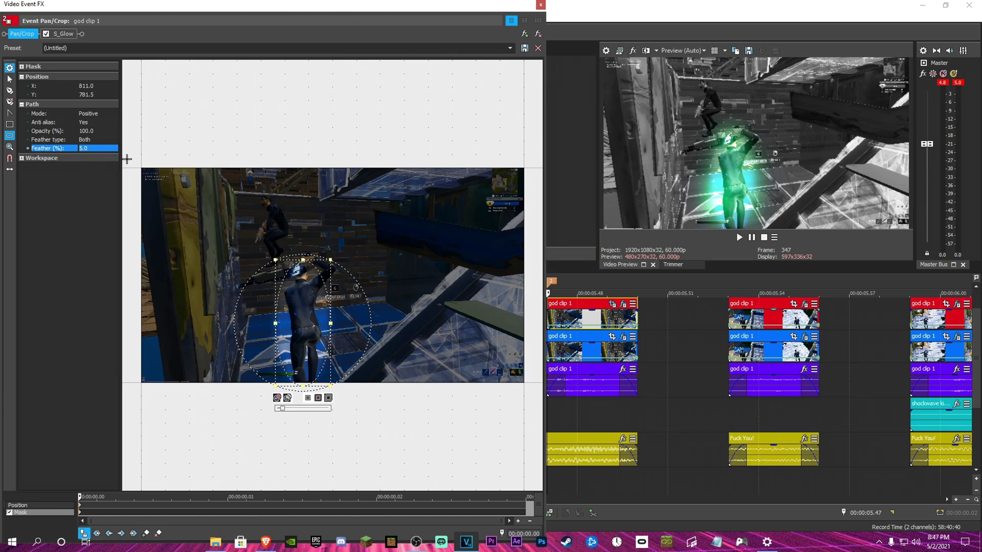
- Widen the elliptical mask around the player in the first fragment and set its feather to 10 %
drag(275, 323, 261, 323)
drag(283, 321, 287, 321)
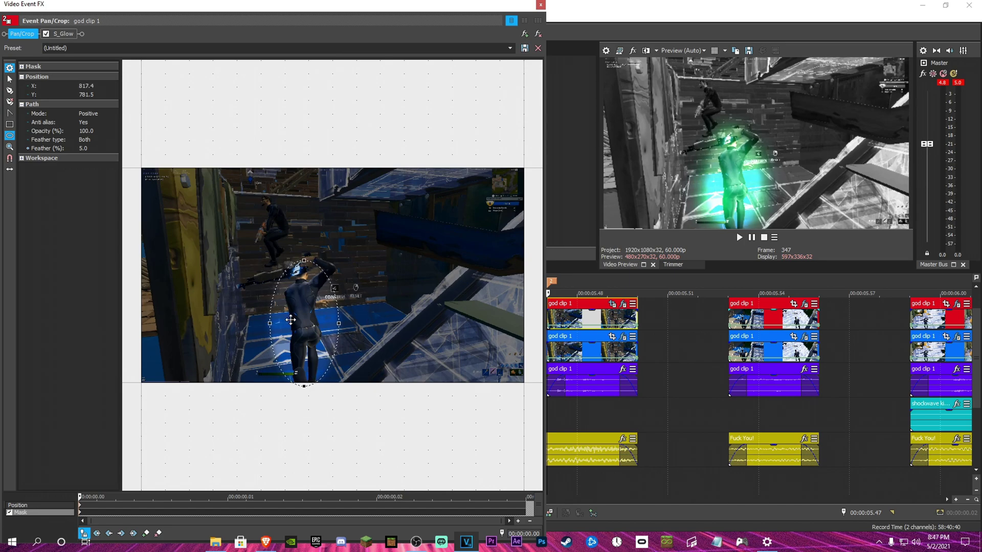
click(86, 149)
key(Return)
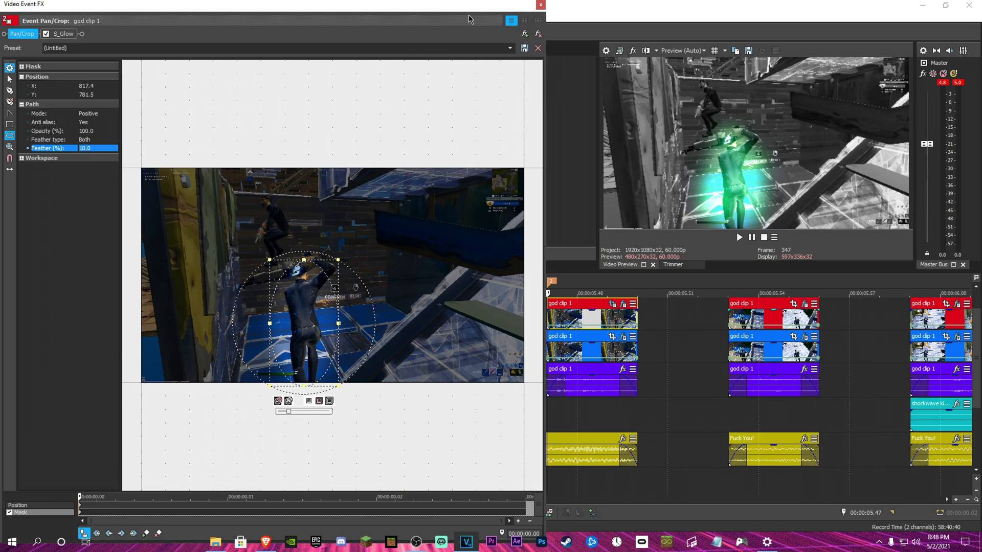
click(541, 5)
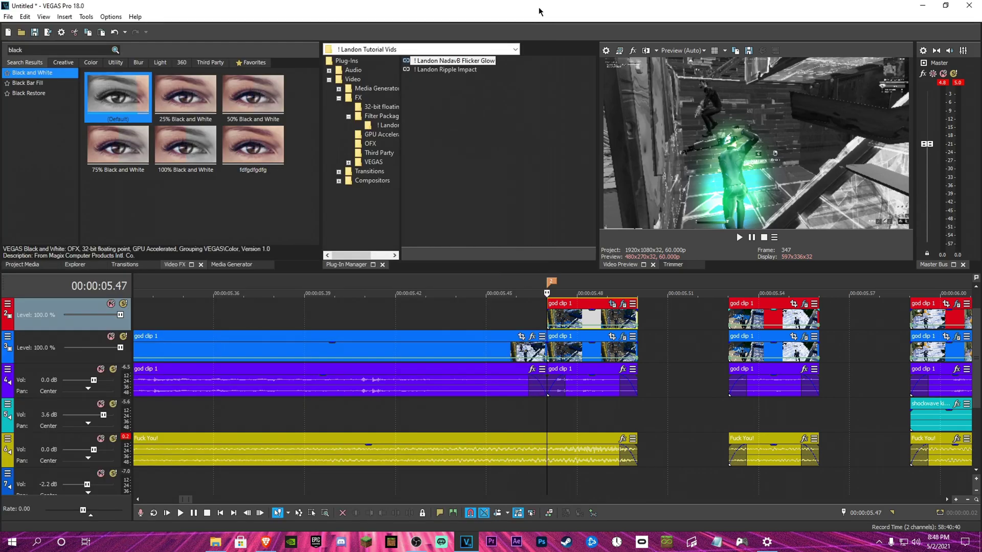
- Mask the player in the second track 2 fragment with an ellipse, using feather type Both at 10 %
click(805, 305)
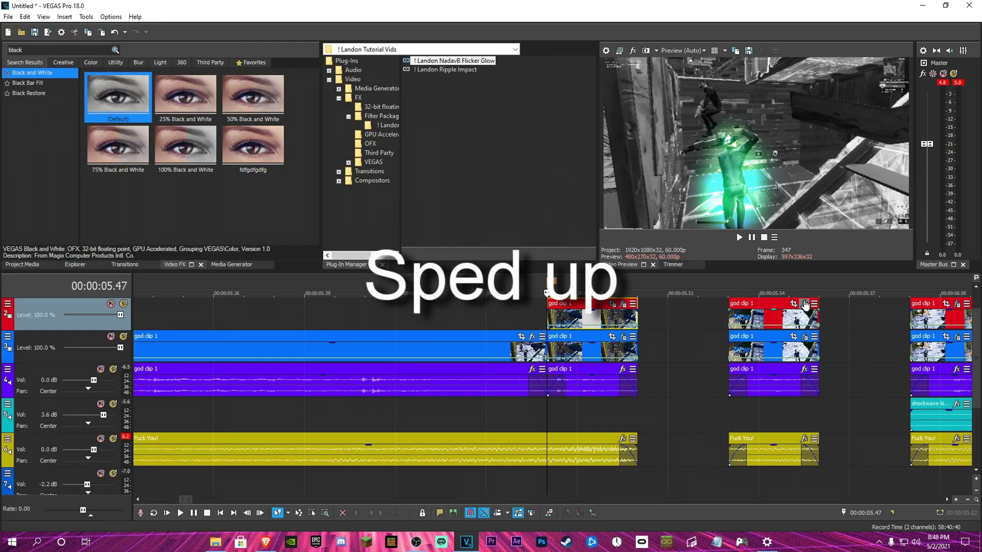
drag(296, 347, 287, 346)
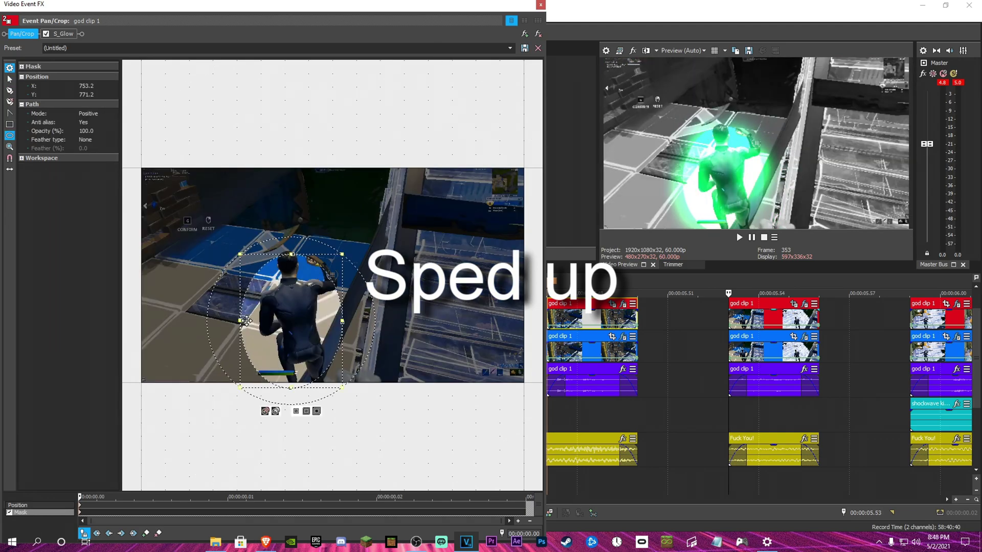
click(89, 141)
click(114, 140)
click(88, 167)
click(88, 149)
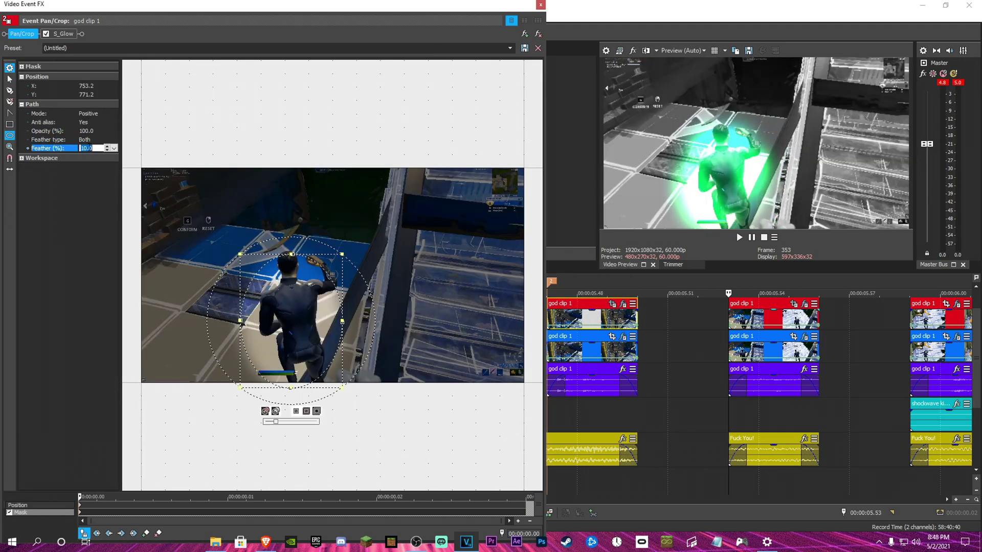
key(Return)
click(540, 5)
- Reapply the Flicker Glow effect package to the third fragment on track 2
scroll(632, 302, down, 1)
click(652, 317)
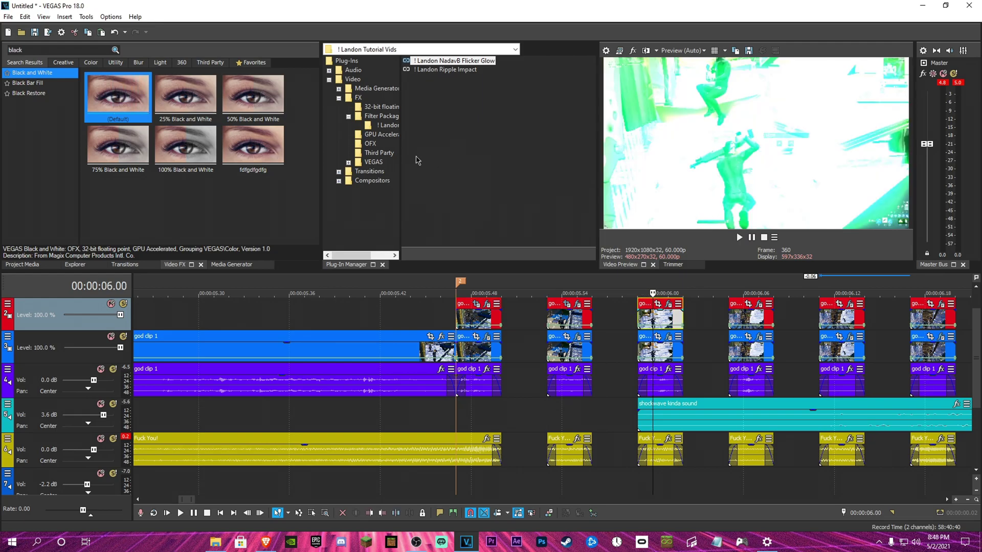
key(Left)
drag(455, 61, 657, 318)
click(541, 5)
scroll(659, 315, up, 2)
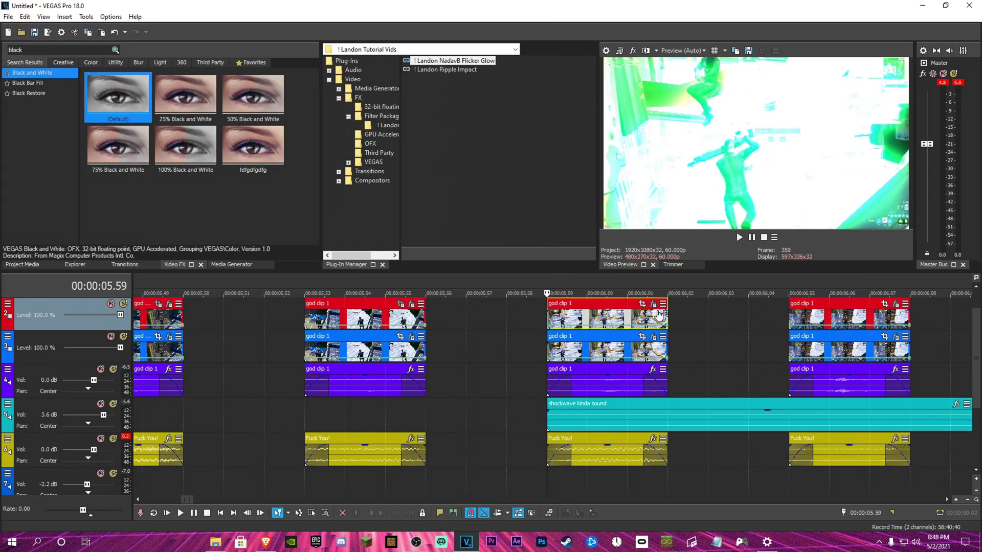
- Mask the foreground player in the third track 2 fragment with an ellipse feathered at 10 %
click(642, 306)
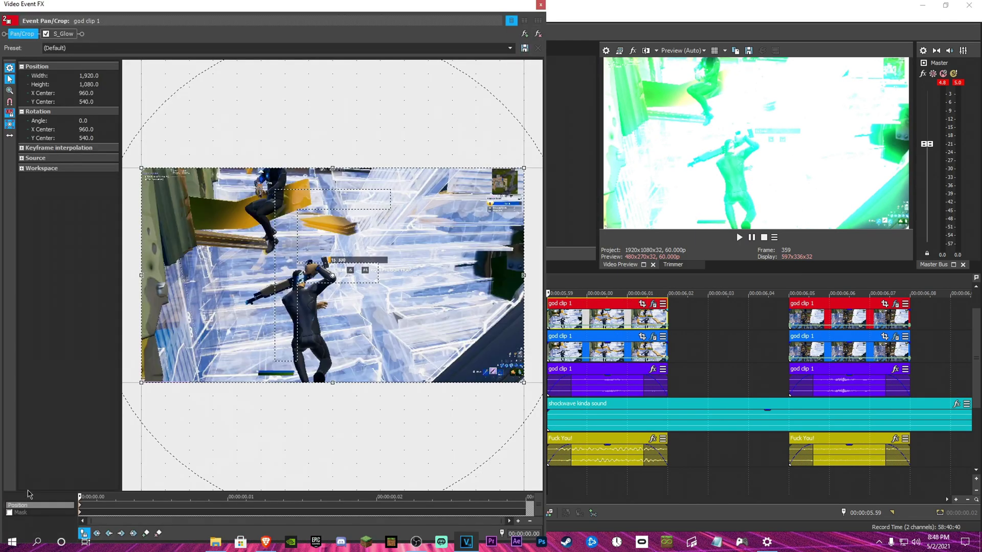
click(541, 4)
click(642, 304)
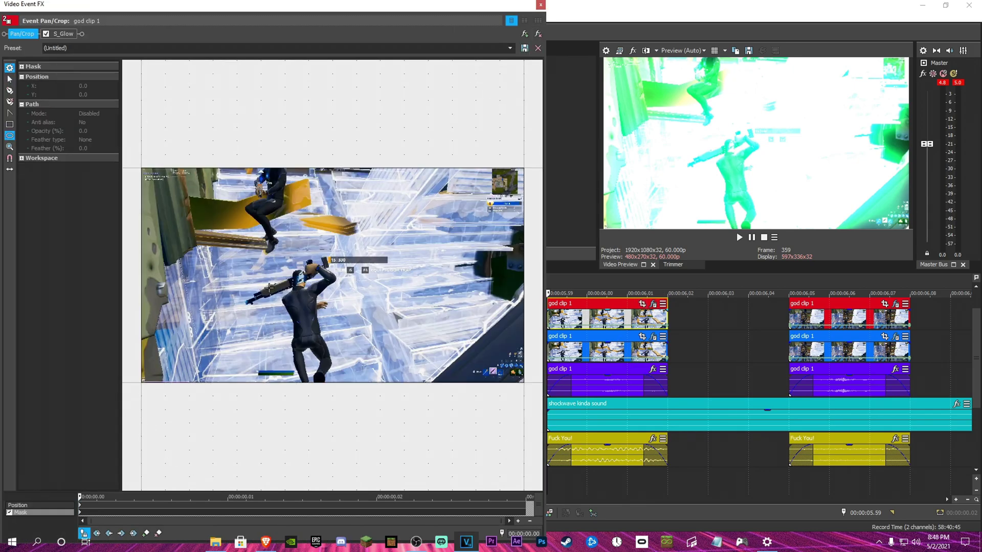
drag(300, 286, 305, 268)
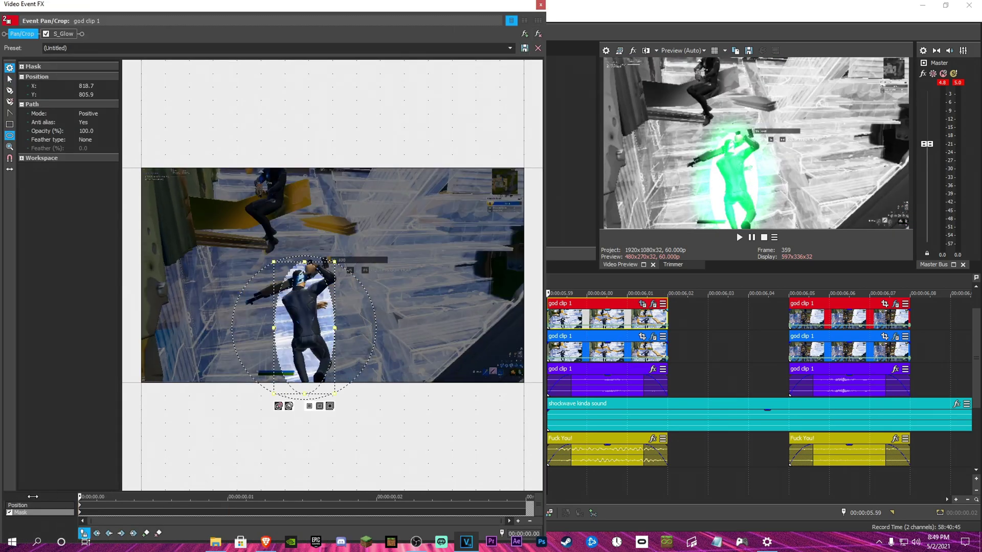
double_click(86, 141)
click(86, 148)
text(10)
key(Return)
click(541, 5)
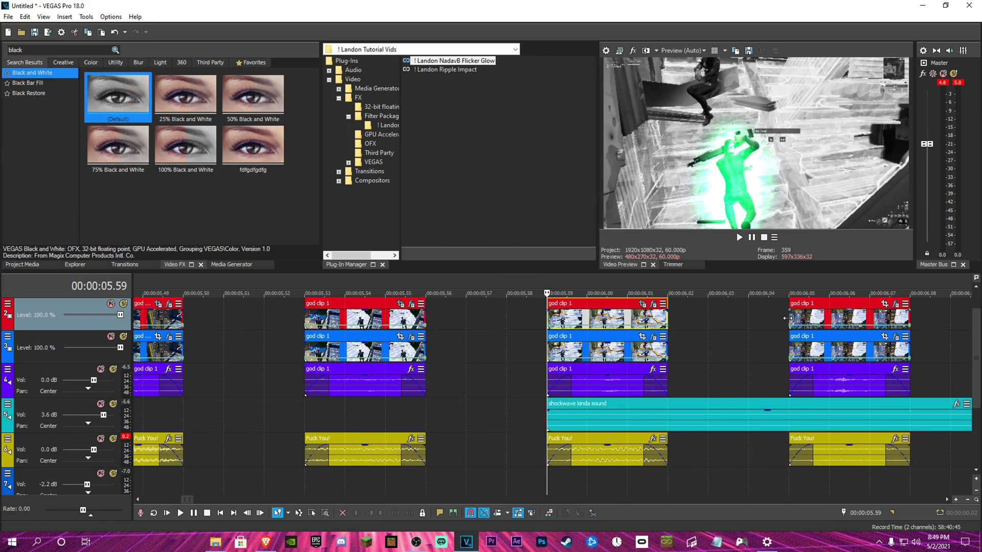
- Mask the foreground player in the fourth track 2 fragment with an ellipse and set its feather type to Both
click(885, 305)
click(9, 512)
mouse_move(275, 263)
mouse_down()
mouse_move(298, 382)
mouse_move(329, 386)
mouse_up()
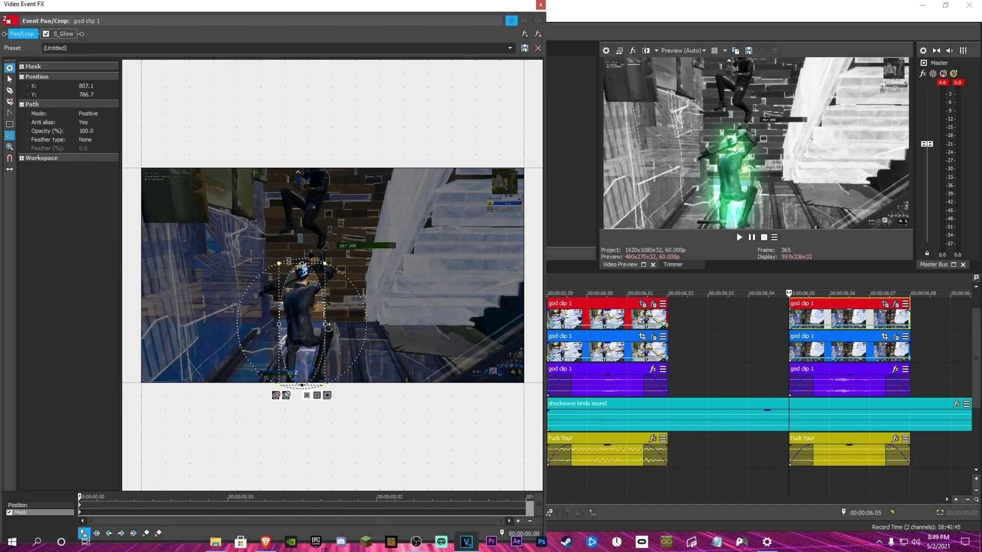
drag(329, 263, 336, 251)
double_click(95, 139)
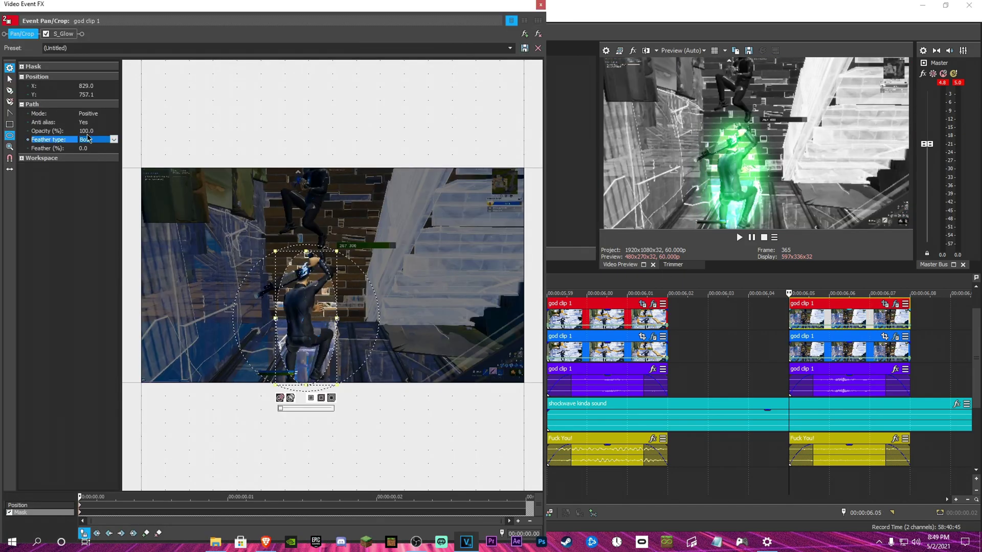
click(100, 149)
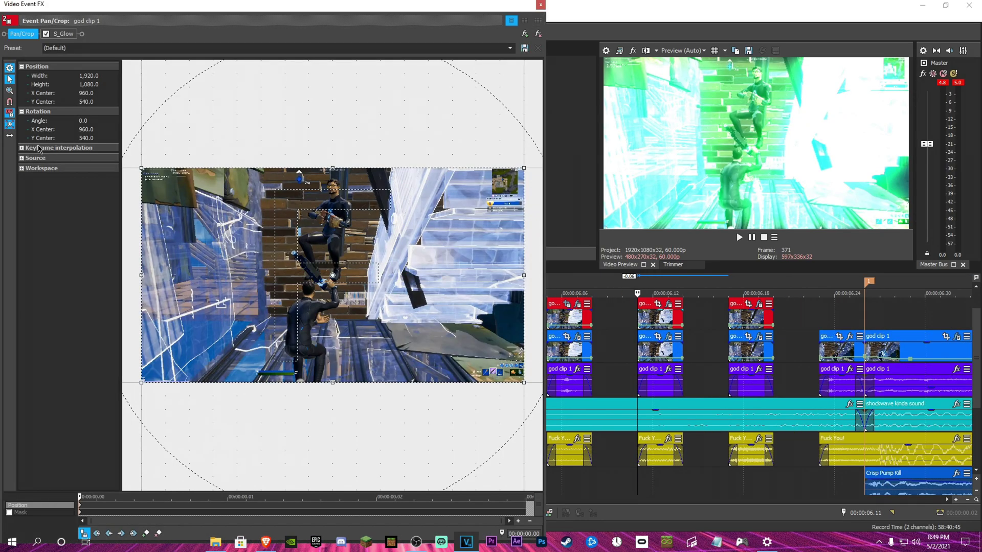
- Draw an elliptical mask around the foreground player in the fifth fragment on track 2
click(9, 512)
mouse_move(287, 290)
mouse_down()
mouse_move(342, 393)
mouse_move(278, 275)
mouse_up()
drag(333, 333, 337, 333)
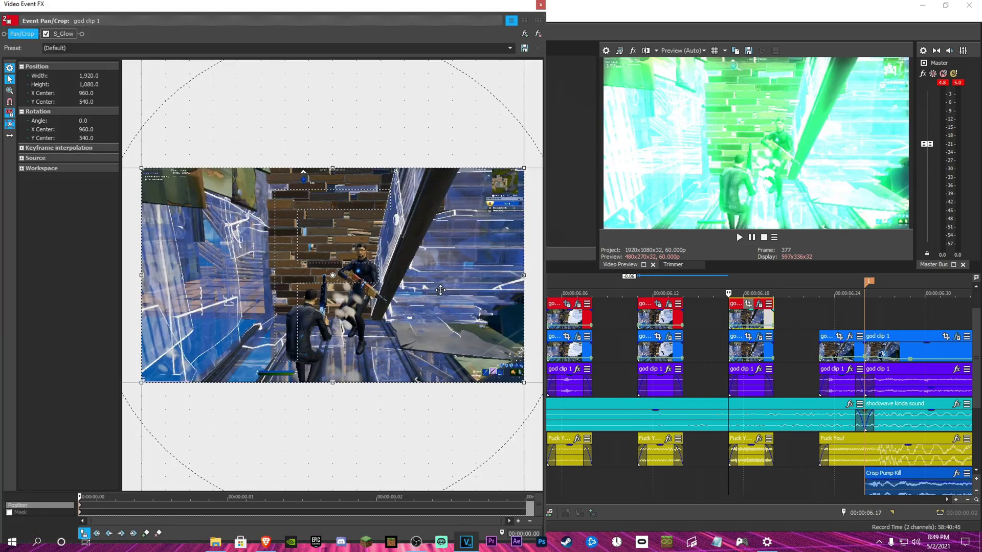
- Mask the foreground player in the sixth track 2 fragment with an ellipse feathered at 10 %
click(9, 513)
mouse_move(287, 290)
mouse_down()
mouse_move(333, 386)
mouse_move(279, 284)
mouse_up()
click(114, 140)
click(95, 160)
click(101, 150)
text(10)
key(Return)
click(541, 4)
- Select the time range from 00:00:05.37 to 00:00:07.25 around the flickering fragments and play it back
scroll(546, 365, down, 4)
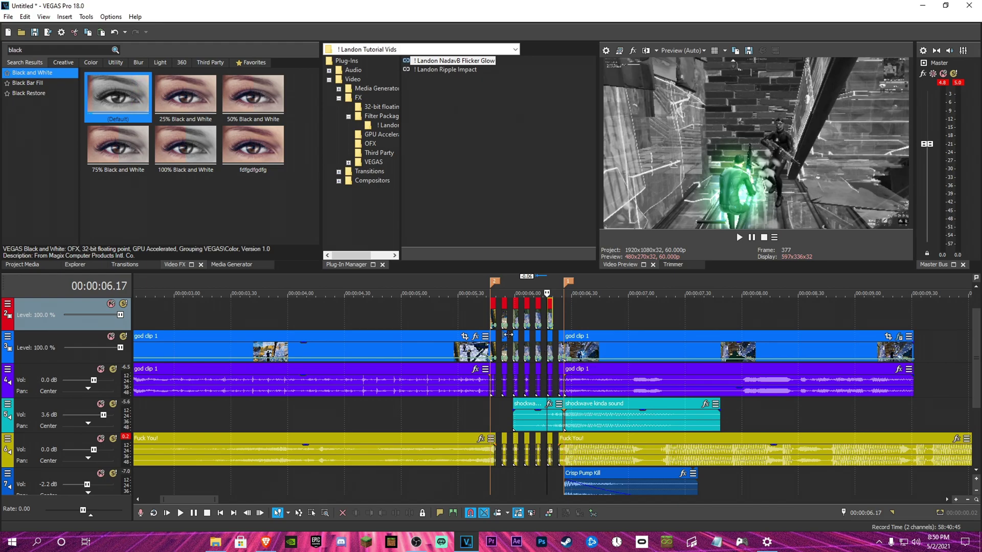
scroll(525, 349, up, 3)
scroll(525, 349, down, 3)
drag(675, 324, 471, 335)
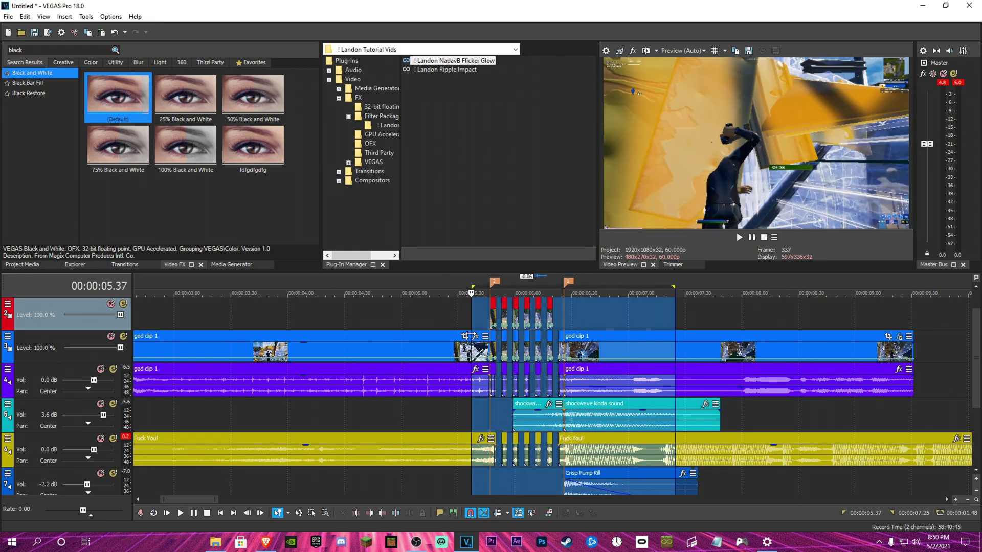
click(471, 337)
key(space)
click(751, 238)
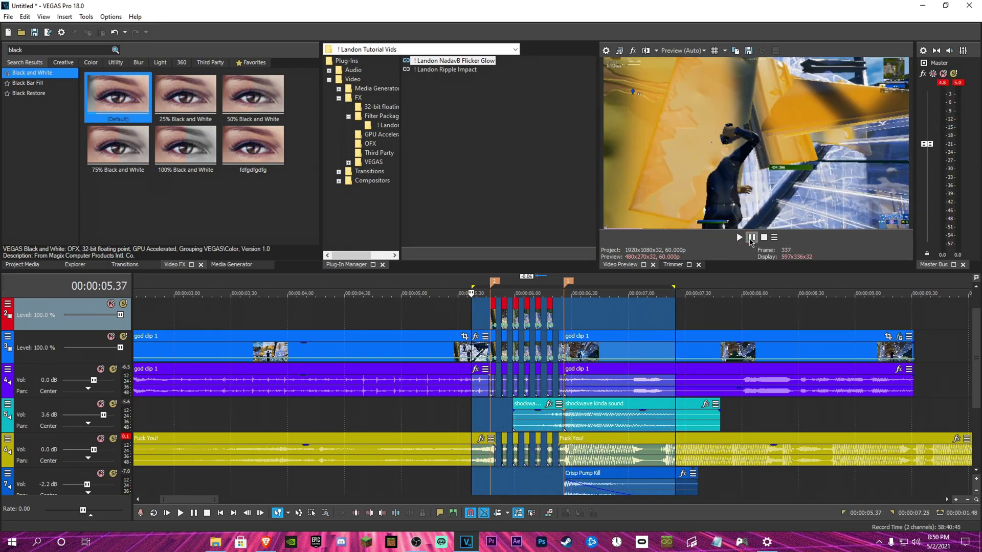